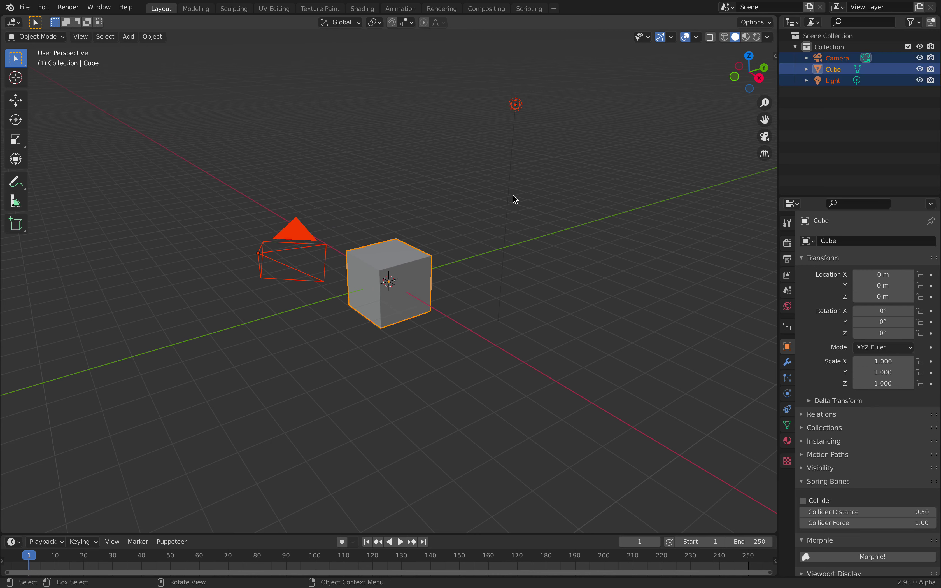
# Step: Delete the default camera, cube and light, and switch the viewport to the front view
pyautogui.click(482, 196)
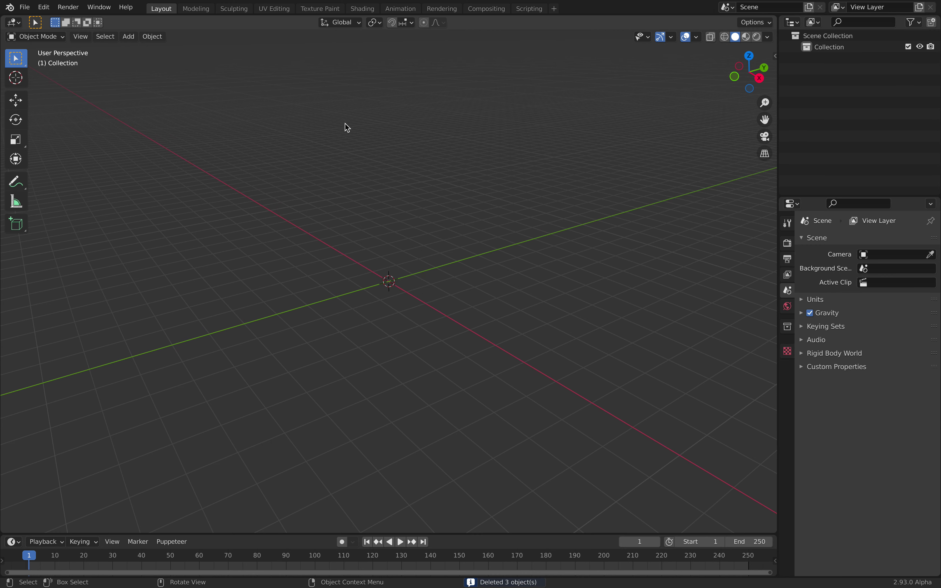
pyautogui.press('`')
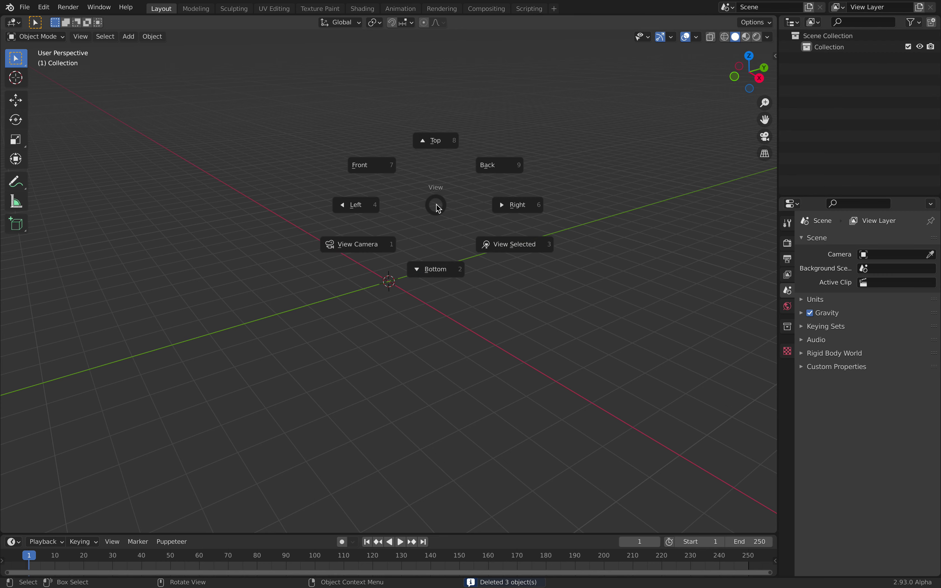
pyautogui.click(383, 167)
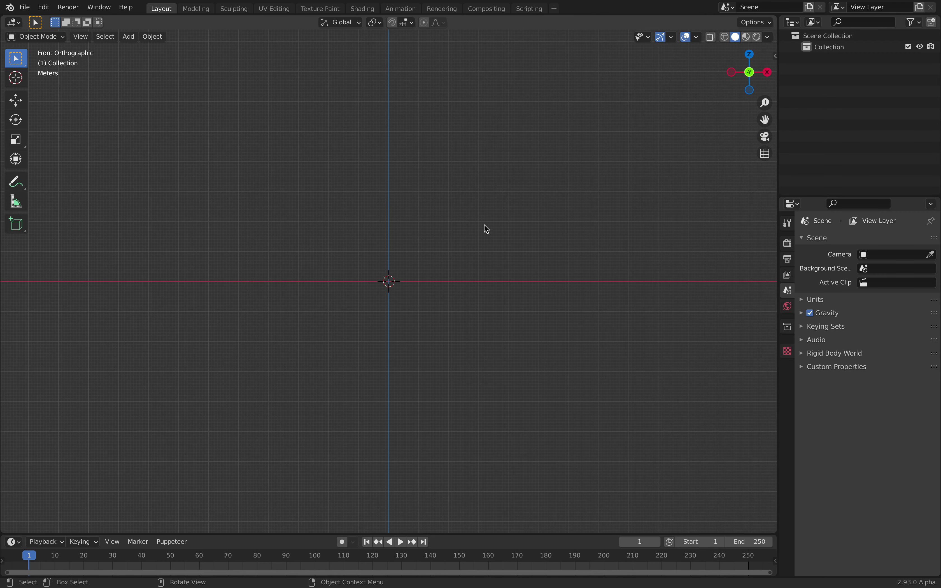
# Step: Add a blank Grease Pencil object at the scene origin
pyautogui.keyDown('shift'); pyautogui.moveTo(450, 154); pyautogui.dragTo(441, 194, button='middle'); pyautogui.keyUp('shift')
pyautogui.hotkey('shift', 'a')
pyautogui.moveTo(441, 193)
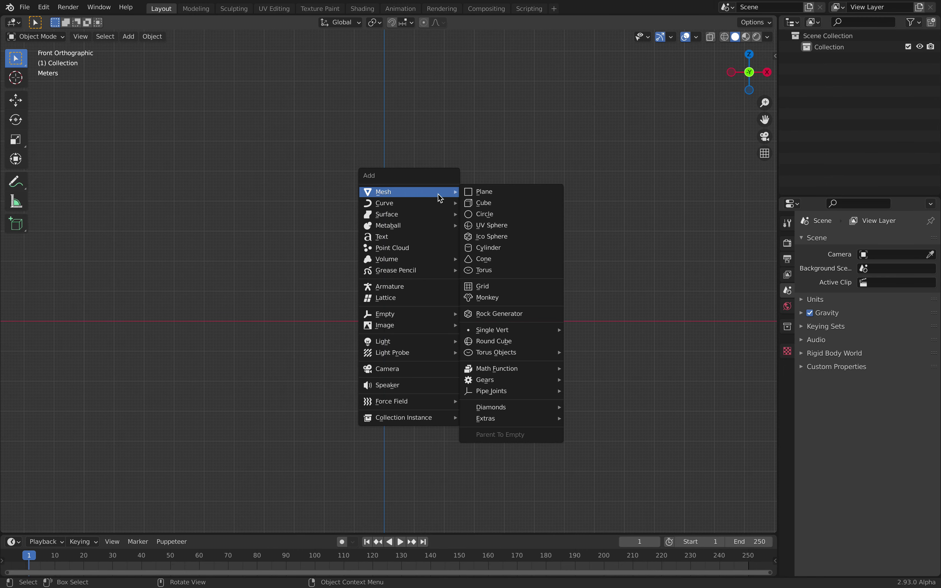
pyautogui.moveTo(436, 271)
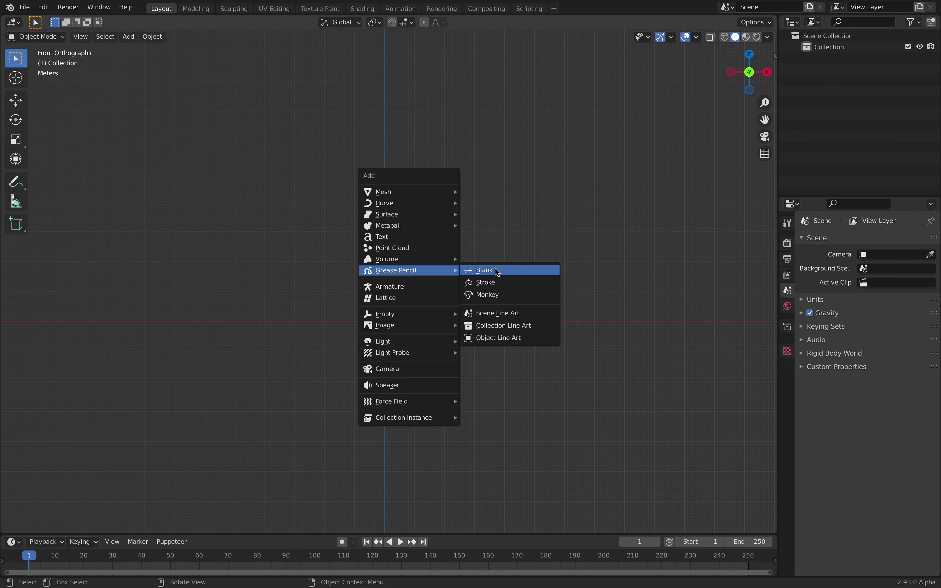
pyautogui.click(505, 271)
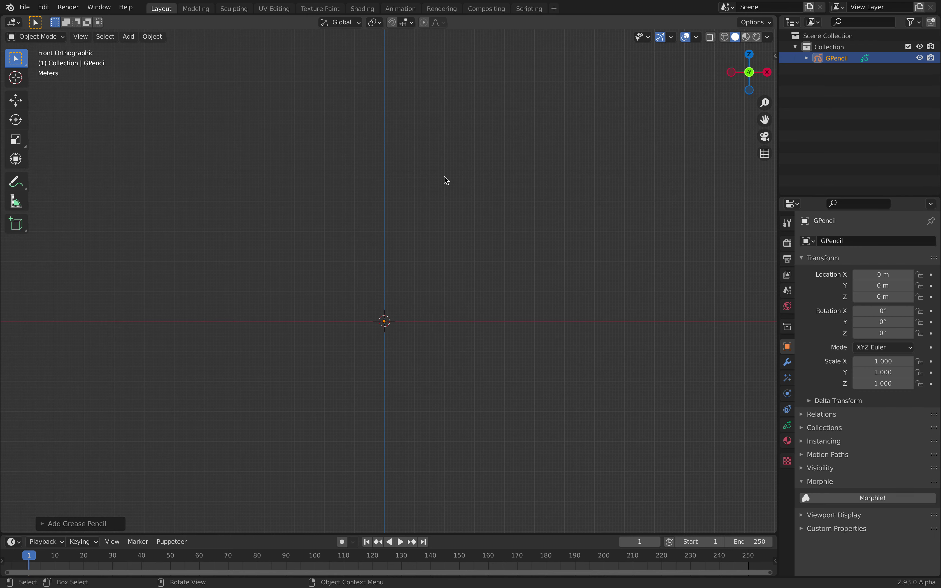
# Step: Put the Grease Pencil object into Draw mode with automatic keyframing on and a brush strength of 0.679
pyautogui.keyDown('shift'); pyautogui.moveTo(441, 193); pyautogui.dragTo(404, 218, button='middle'); pyautogui.keyUp('shift')
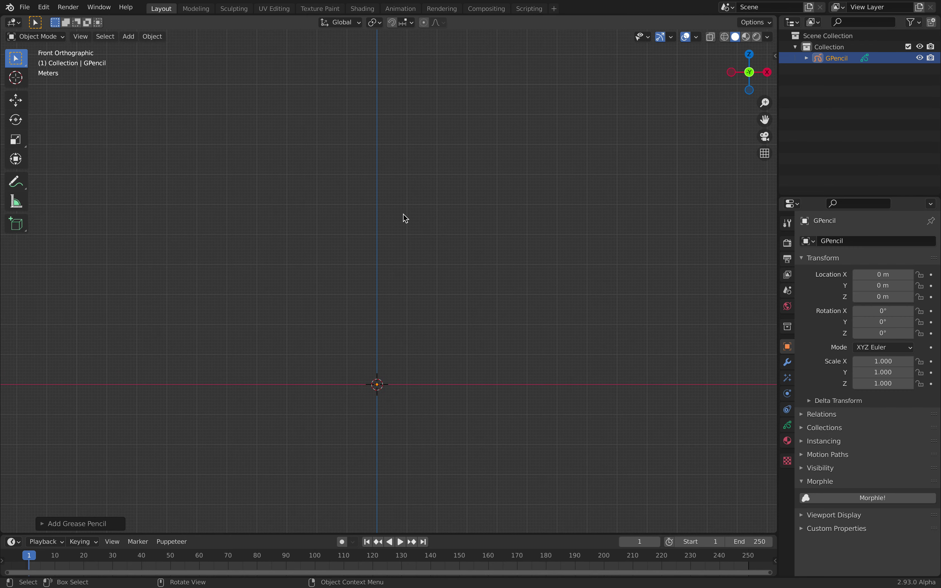
pyautogui.click(57, 36)
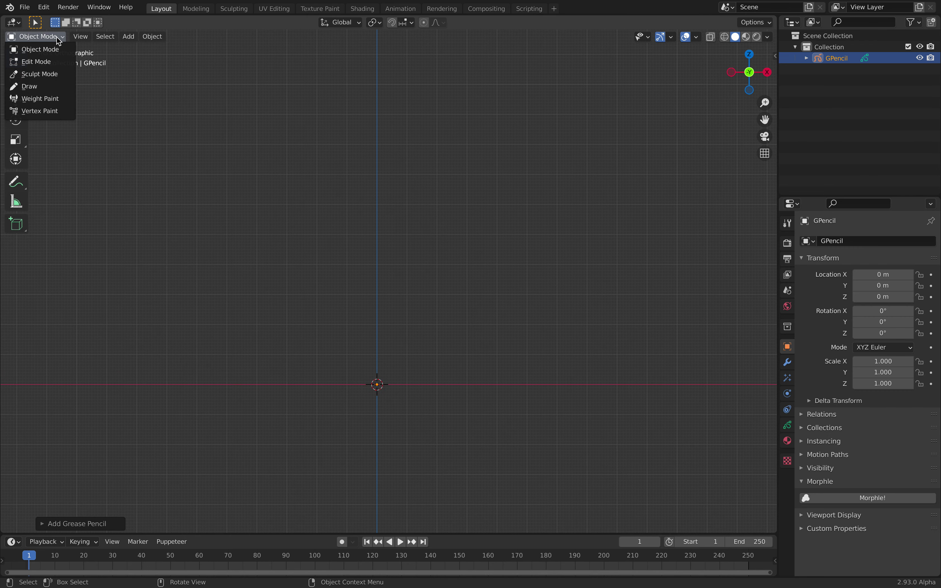
pyautogui.click(51, 87)
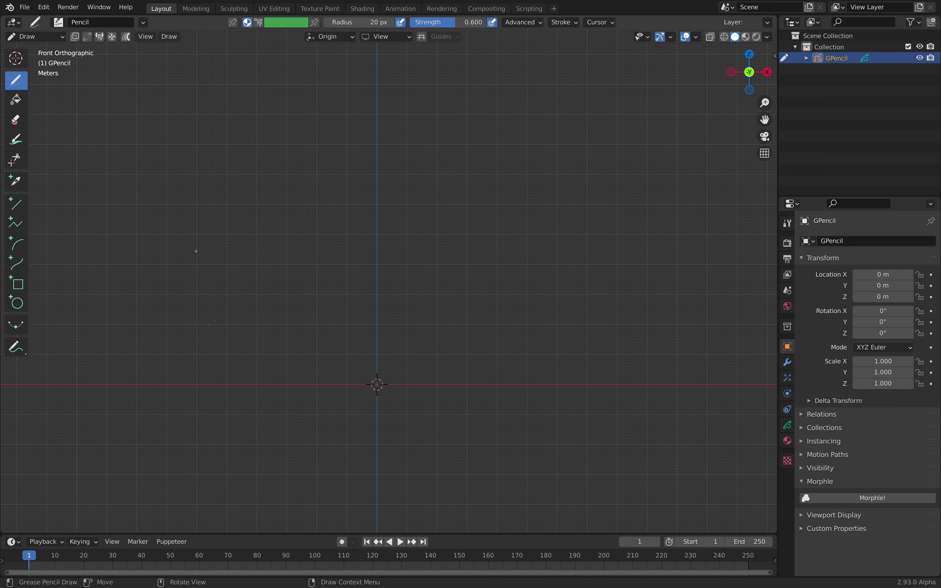
pyautogui.click(341, 542)
pyautogui.moveTo(462, 27); pyautogui.dragTo(462, 39)
# Step: Sketch loose looping strokes for the character's head, torso and one outstretched arm, mainly beside the vertical axis
pyautogui.moveTo(416, 79)
pyautogui.mouseDown()
pyautogui.moveTo(433, 117)
pyautogui.moveTo(368, 148)
pyautogui.mouseUp()
pyautogui.moveTo(438, 135)
pyautogui.mouseDown()
pyautogui.moveTo(390, 156)
pyautogui.moveTo(380, 190)
pyautogui.moveTo(411, 200)
pyautogui.moveTo(416, 222)
pyautogui.moveTo(405, 246)
pyautogui.moveTo(469, 245)
pyautogui.moveTo(513, 209)
pyautogui.moveTo(603, 165)
pyautogui.moveTo(562, 191)
pyautogui.moveTo(575, 195)
pyautogui.mouseUp()
pyautogui.moveTo(567, 180); pyautogui.dragTo(581, 212)
pyautogui.moveTo(418, 260)
pyautogui.mouseDown()
pyautogui.moveTo(368, 235)
pyautogui.moveTo(478, 303)
pyautogui.moveTo(428, 272)
pyautogui.mouseUp()
pyautogui.moveTo(381, 299); pyautogui.dragTo(413, 298)
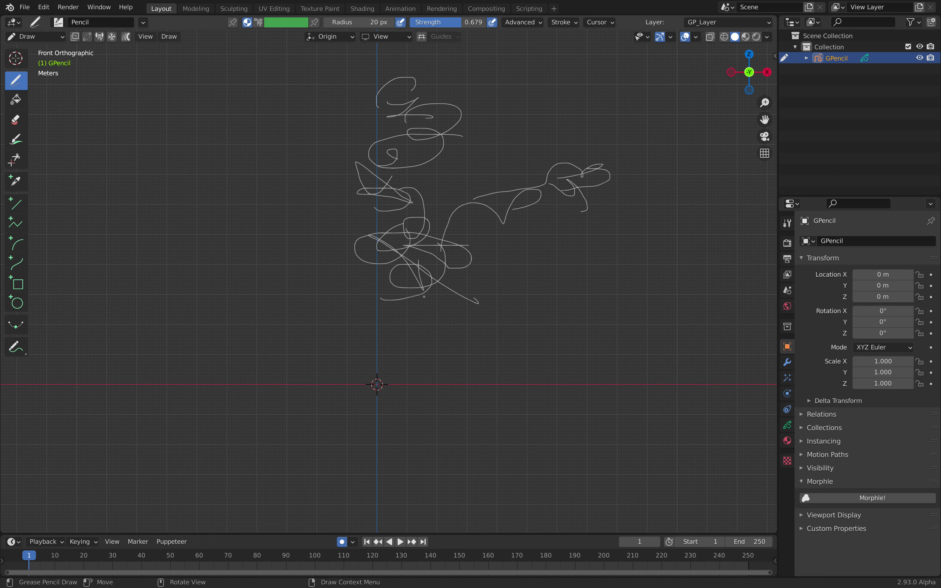
# Step: Add a Mirror modifier on the X axis to the Grease Pencil object
pyautogui.click(788, 362)
pyautogui.click(834, 242)
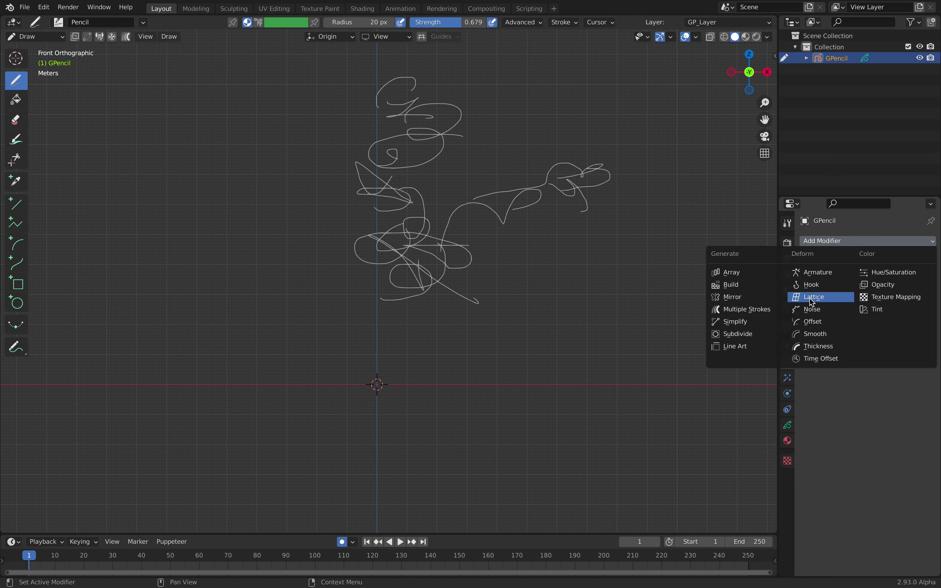
pyautogui.click(733, 297)
# Step: Sketch the legs and feet down to the ground line and add detail strokes to the hand and head of the mirrored figure
pyautogui.moveTo(593, 178)
pyautogui.mouseDown()
pyautogui.moveTo(619, 181)
pyautogui.moveTo(506, 191)
pyautogui.moveTo(581, 211)
pyautogui.mouseUp()
pyautogui.moveTo(418, 164); pyautogui.dragTo(404, 163)
pyautogui.moveTo(400, 262)
pyautogui.mouseDown()
pyautogui.moveTo(378, 291)
pyautogui.moveTo(413, 315)
pyautogui.moveTo(398, 321)
pyautogui.mouseUp()
pyautogui.moveTo(402, 283); pyautogui.dragTo(395, 365)
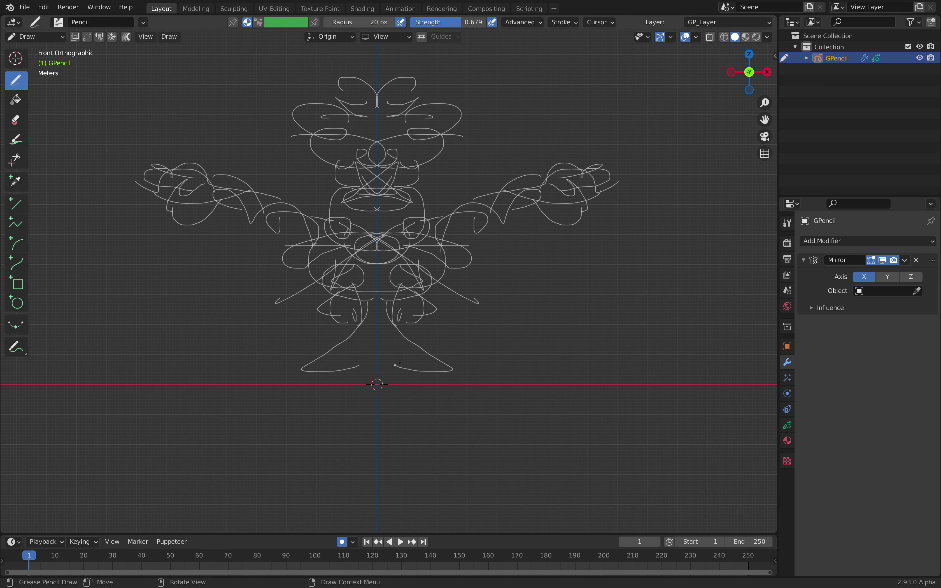
pyautogui.moveTo(404, 322); pyautogui.dragTo(375, 368)
pyautogui.moveTo(375, 331)
pyautogui.mouseDown()
pyautogui.moveTo(418, 398)
pyautogui.moveTo(402, 394)
pyautogui.mouseUp()
pyautogui.moveTo(407, 325)
pyautogui.mouseDown()
pyautogui.moveTo(454, 361)
pyautogui.moveTo(374, 376)
pyautogui.mouseUp()
pyautogui.moveTo(381, 336); pyautogui.dragTo(385, 382)
pyautogui.moveTo(557, 193)
pyautogui.mouseDown()
pyautogui.moveTo(586, 229)
pyautogui.moveTo(635, 198)
pyautogui.moveTo(647, 221)
pyautogui.mouseUp()
pyautogui.moveTo(418, 127); pyautogui.dragTo(453, 137)
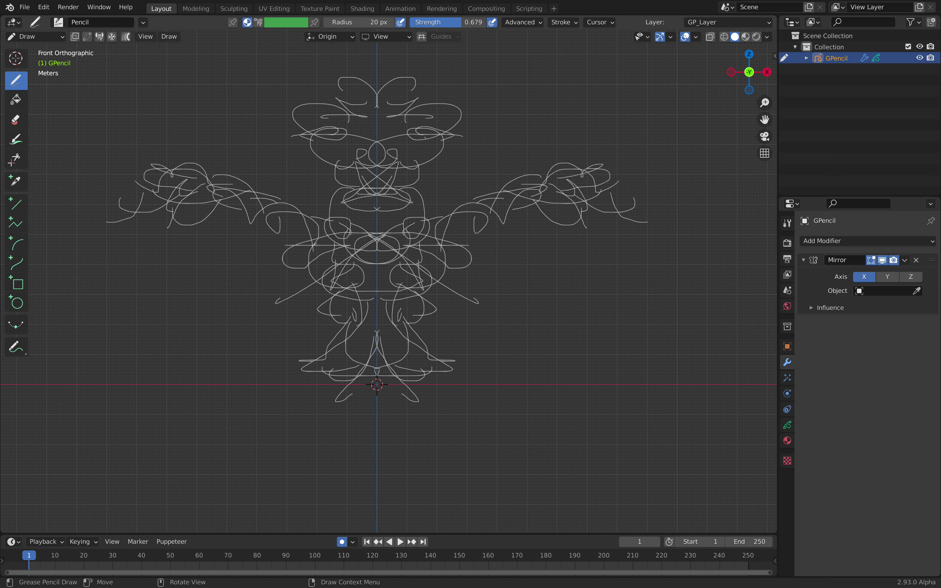
pyautogui.moveTo(422, 104); pyautogui.dragTo(427, 113)
pyautogui.moveTo(438, 112); pyautogui.dragTo(460, 116)
# Step: Sketch the front and back contours of the head in the right side view
pyautogui.click(769, 73)
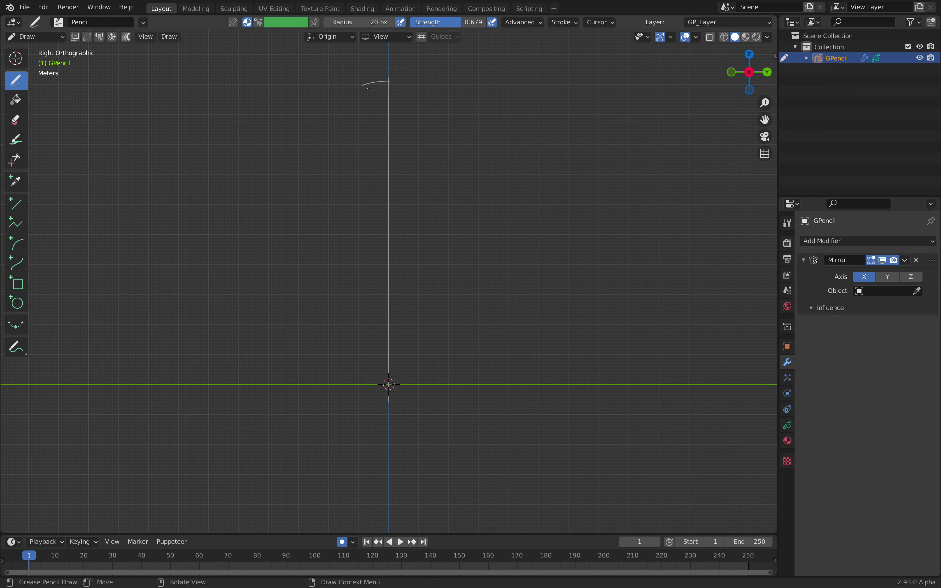
pyautogui.moveTo(427, 93); pyautogui.dragTo(394, 164)
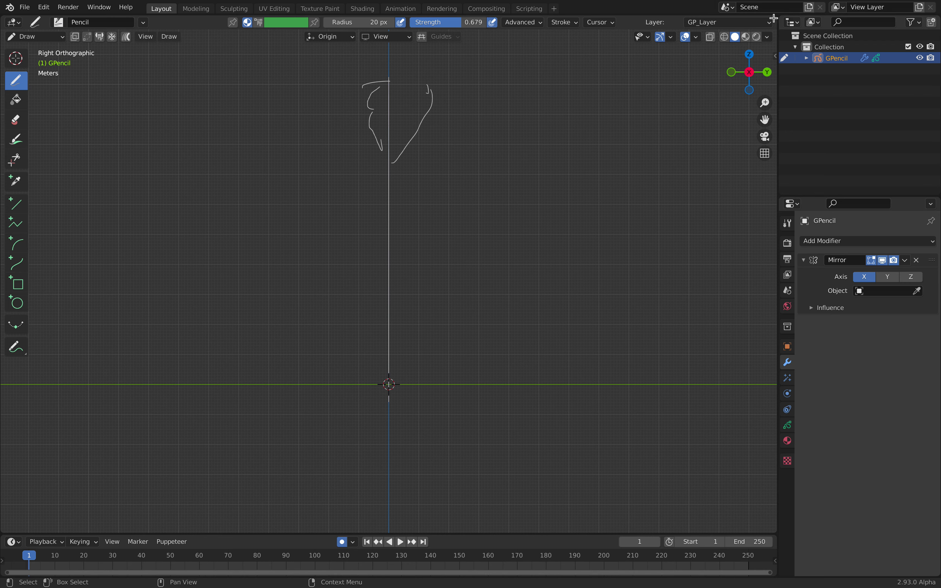
# Step: Split the 3D viewport into two side by side and show the front view in one of them
pyautogui.moveTo(774, 43); pyautogui.dragTo(459, 37)
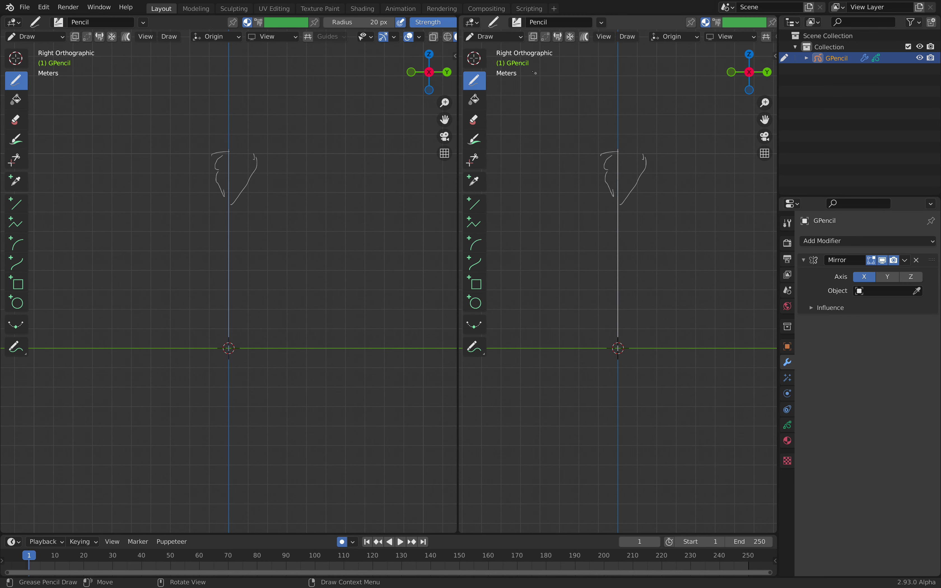
pyautogui.click(734, 72)
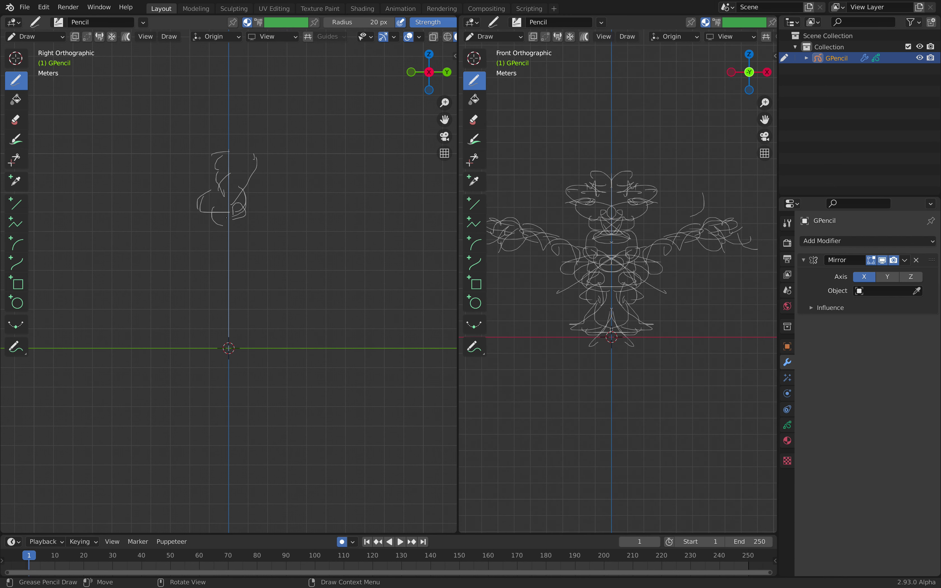
# Step: Sketch the figure's side profile in the right view, with torso, legs, a long foot, and shapes extending from the head
pyautogui.moveTo(223, 222); pyautogui.dragTo(217, 240)
pyautogui.moveTo(249, 236)
pyautogui.mouseDown()
pyautogui.moveTo(246, 255)
pyautogui.moveTo(246, 238)
pyautogui.moveTo(215, 259)
pyautogui.moveTo(246, 256)
pyautogui.moveTo(205, 279)
pyautogui.moveTo(228, 294)
pyautogui.moveTo(302, 292)
pyautogui.moveTo(306, 300)
pyautogui.mouseUp()
pyautogui.moveTo(243, 324)
pyautogui.mouseDown()
pyautogui.moveTo(282, 311)
pyautogui.moveTo(256, 320)
pyautogui.mouseUp()
pyautogui.moveTo(284, 308)
pyautogui.mouseDown()
pyautogui.moveTo(310, 300)
pyautogui.moveTo(249, 327)
pyautogui.moveTo(309, 292)
pyautogui.moveTo(243, 331)
pyautogui.moveTo(263, 331)
pyautogui.mouseUp()
pyautogui.moveTo(211, 188); pyautogui.dragTo(146, 209)
pyautogui.moveTo(213, 191); pyautogui.dragTo(170, 211)
pyautogui.moveTo(244, 149)
pyautogui.mouseDown()
pyautogui.moveTo(235, 184)
pyautogui.moveTo(290, 196)
pyautogui.moveTo(274, 148)
pyautogui.mouseUp()
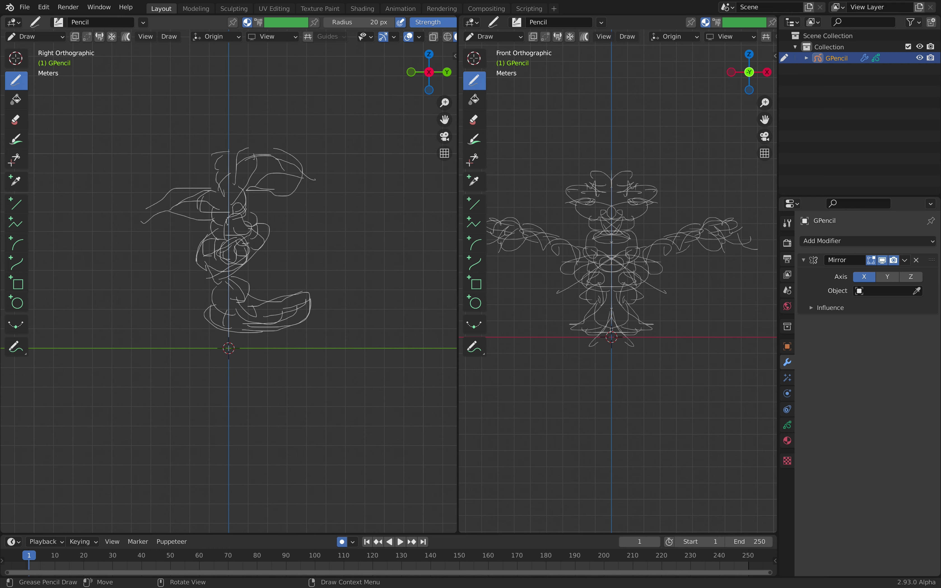
pyautogui.moveTo(272, 235); pyautogui.dragTo(232, 267)
# Step: Return to Object Mode and join the two viewports into a single perspective viewport
pyautogui.moveTo(429, 72)
pyautogui.mouseDown()
pyautogui.moveTo(438, 71)
pyautogui.moveTo(424, 74)
pyautogui.mouseUp()
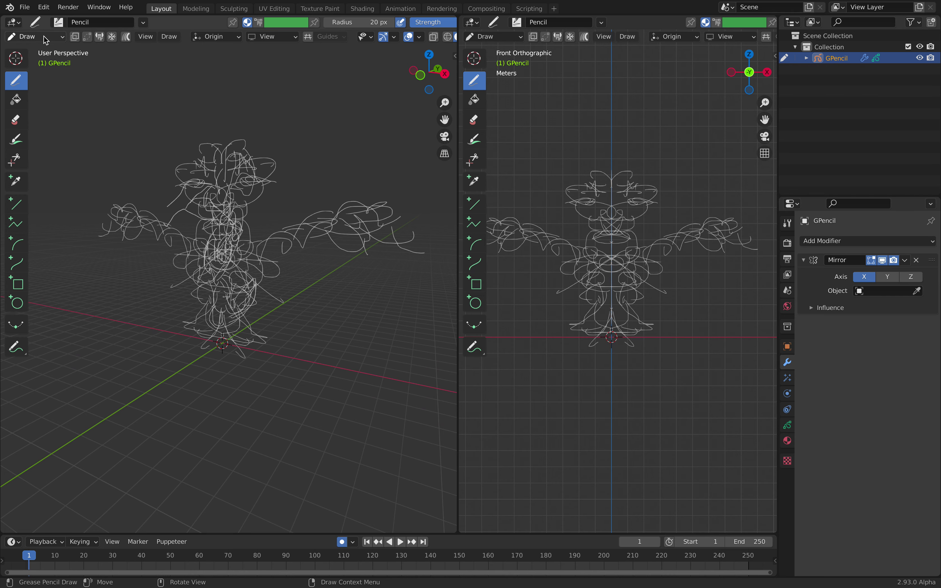
pyautogui.click(47, 37)
pyautogui.click(29, 49)
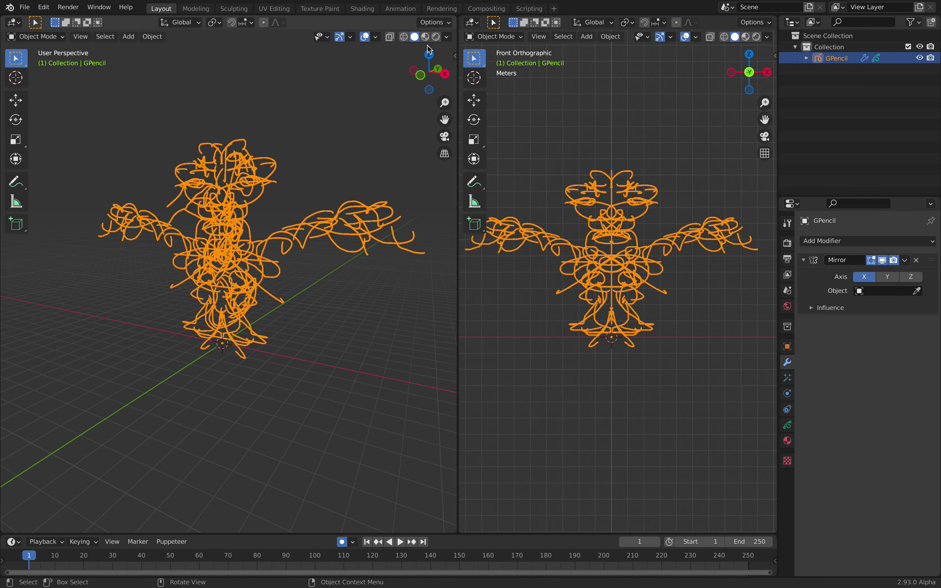
pyautogui.moveTo(468, 17); pyautogui.dragTo(579, 87)
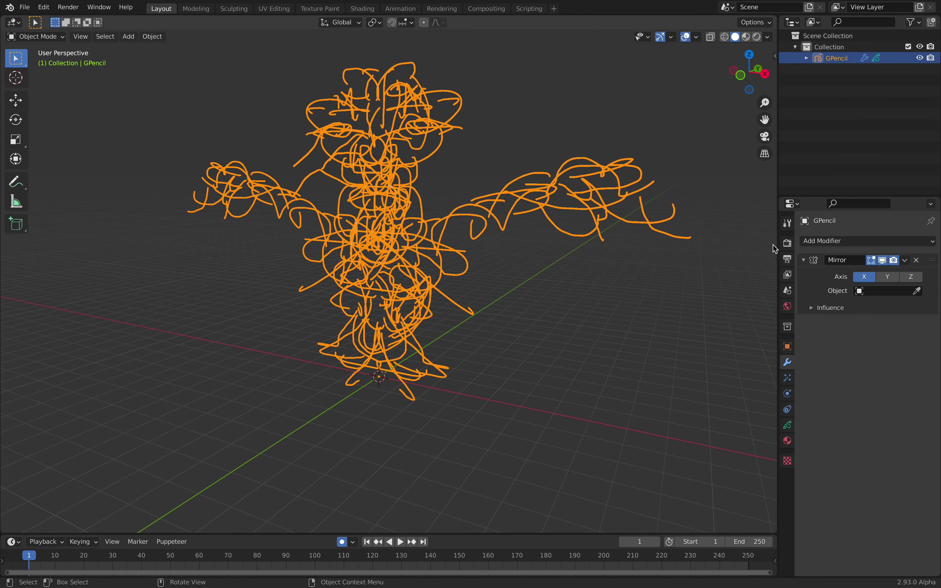
# Step: Apply the Mirror modifier to the Grease Pencil drawing
pyautogui.click(905, 260)
pyautogui.click(891, 272)
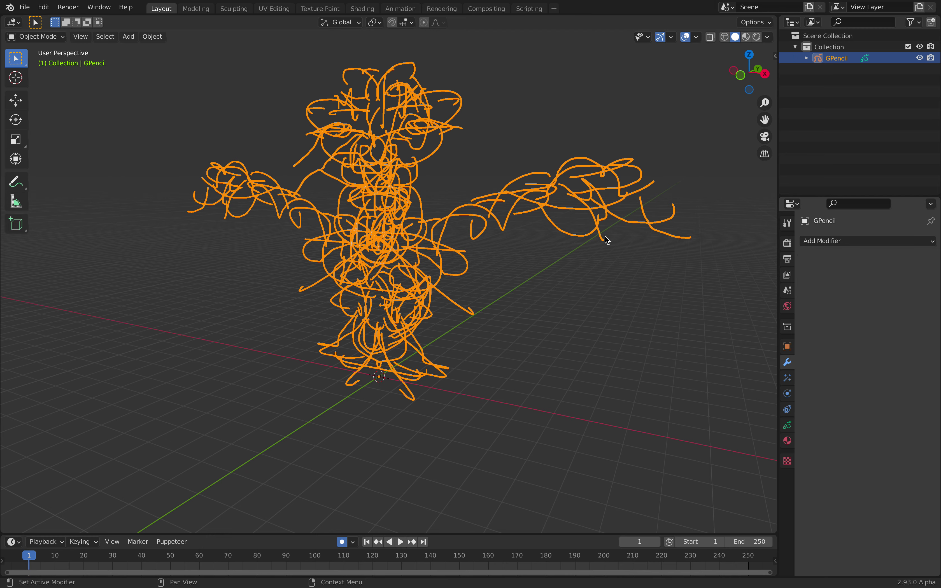
pyautogui.press('KP_6')
pyautogui.press('KP_6')
# Step: Save the file to the Desktop as mechadeco_001.blend
pyautogui.click(25, 7)
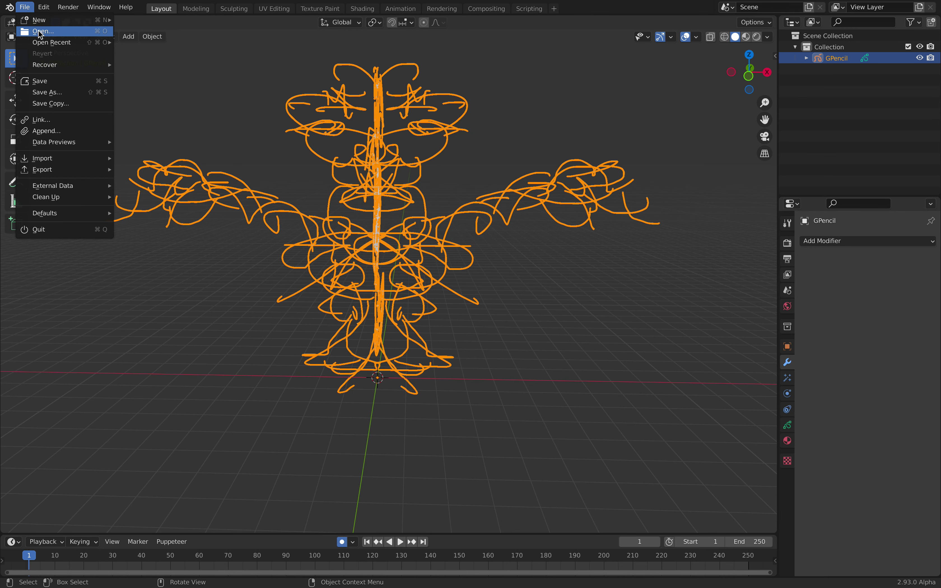
pyautogui.click(56, 92)
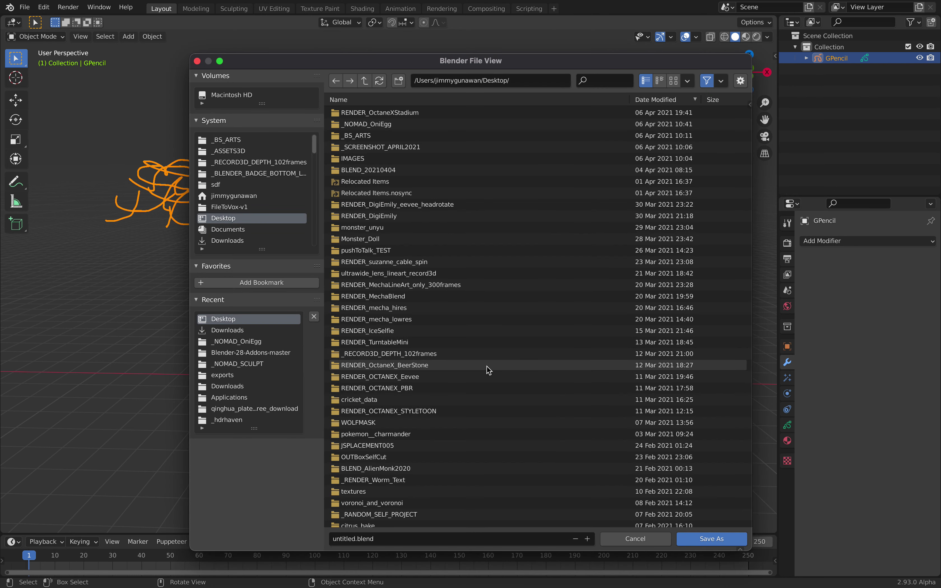
pyautogui.click(390, 537)
pyautogui.press('Home')
pyautogui.hotkey('ctrl', 'shift', 'Right')
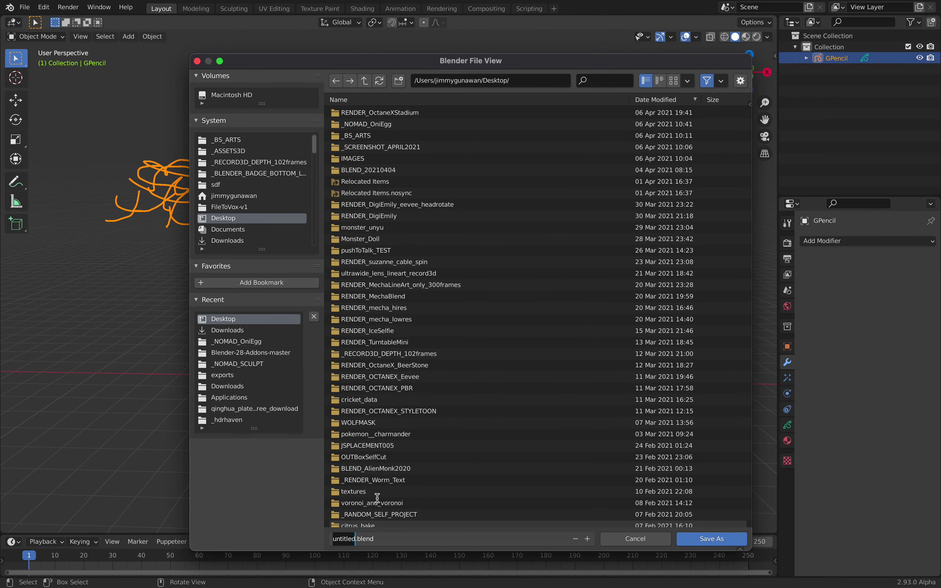
pyautogui.write('mechadeco_0')
pyautogui.write('01')
pyautogui.press('Return')
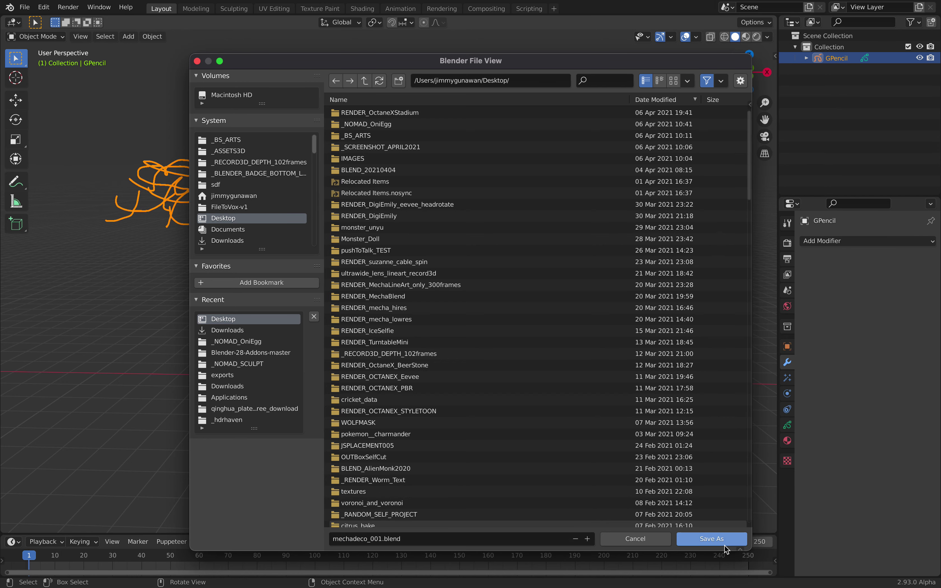
pyautogui.click(712, 538)
# Step: Split the viewport horizontally, turn the upper area into a Sverchok node editor with a new node tree, and hide its sidebar
pyautogui.click(770, 22)
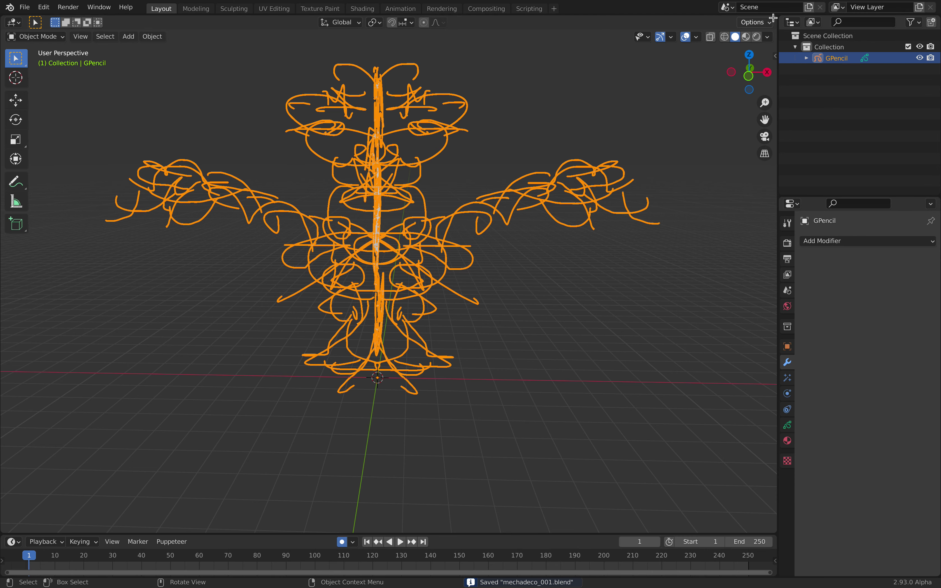
pyautogui.moveTo(773, 17); pyautogui.dragTo(773, 233)
pyautogui.click(13, 22)
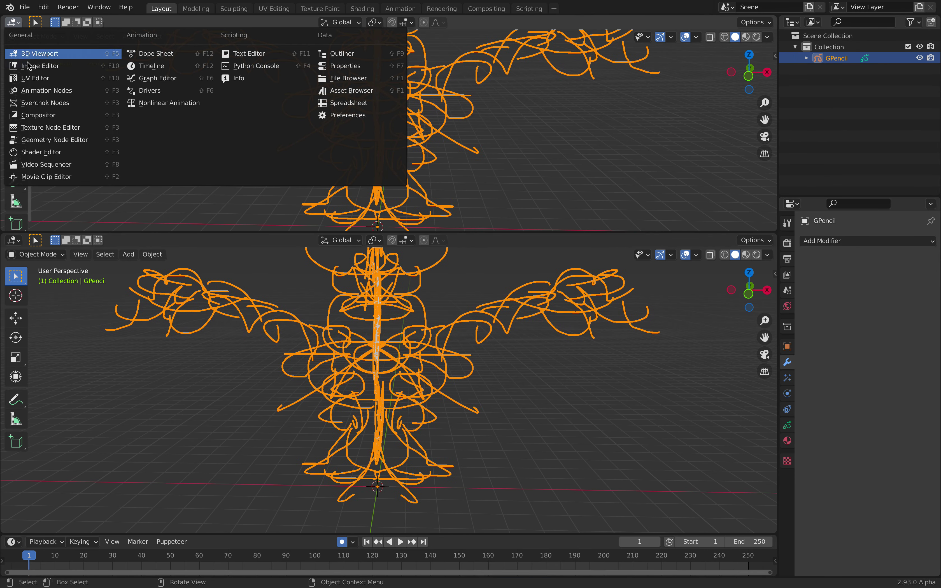
pyautogui.click(41, 103)
pyautogui.click(367, 23)
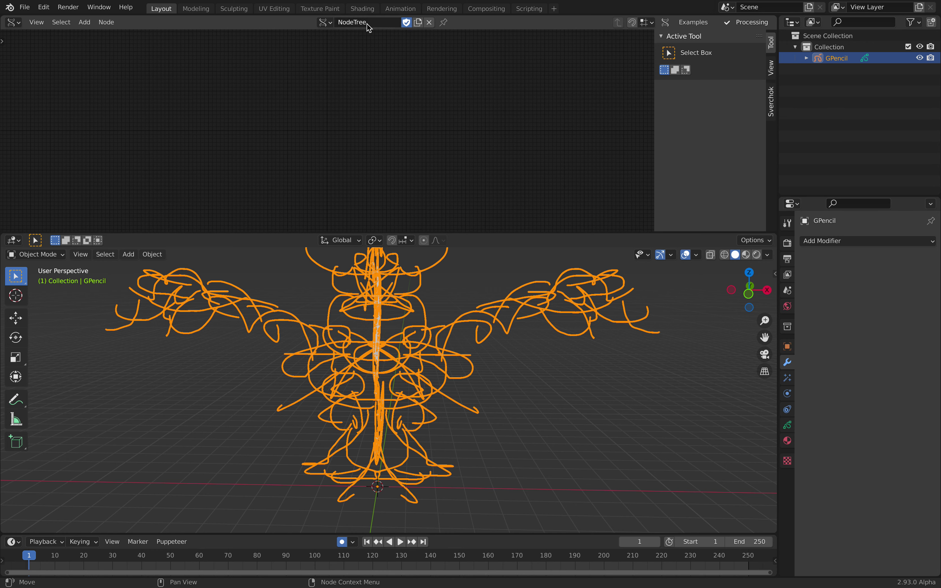
pyautogui.press('n')
# Step: Add the "gp + 2" grease pencil setup macro to the Sverchok node tree
pyautogui.hotkey('shift', 'a')
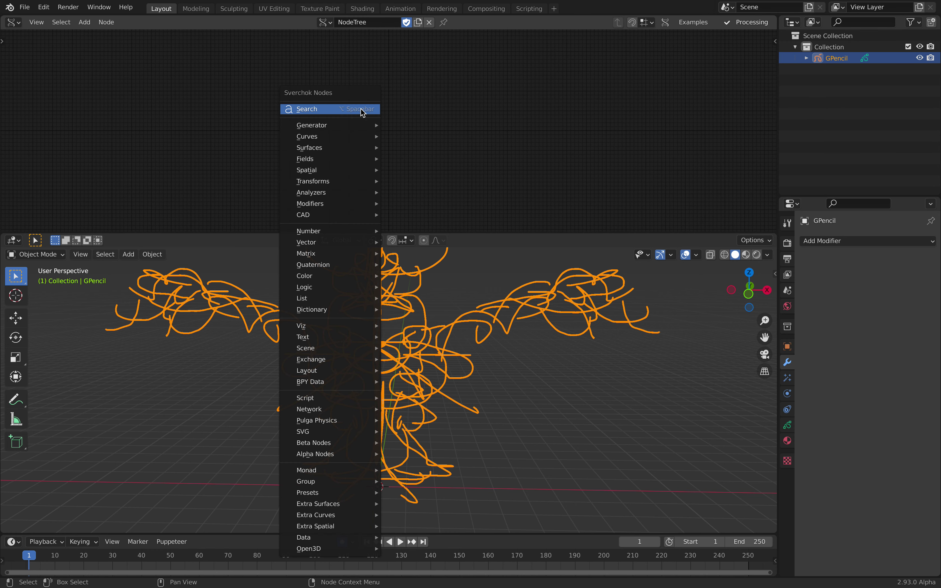
pyautogui.click(362, 109)
pyautogui.write('gp')
pyautogui.press('Down')
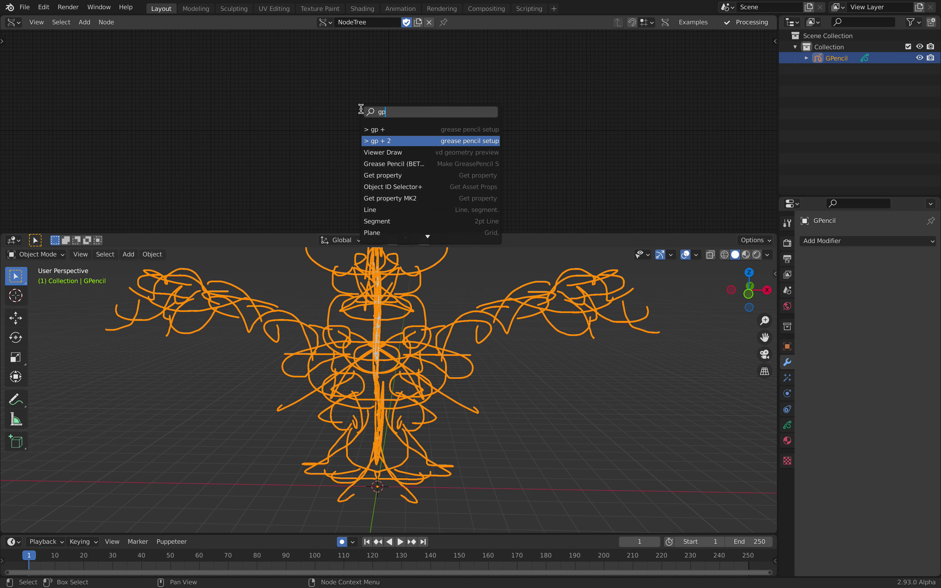
pyautogui.press('Return')
pyautogui.press('Home')
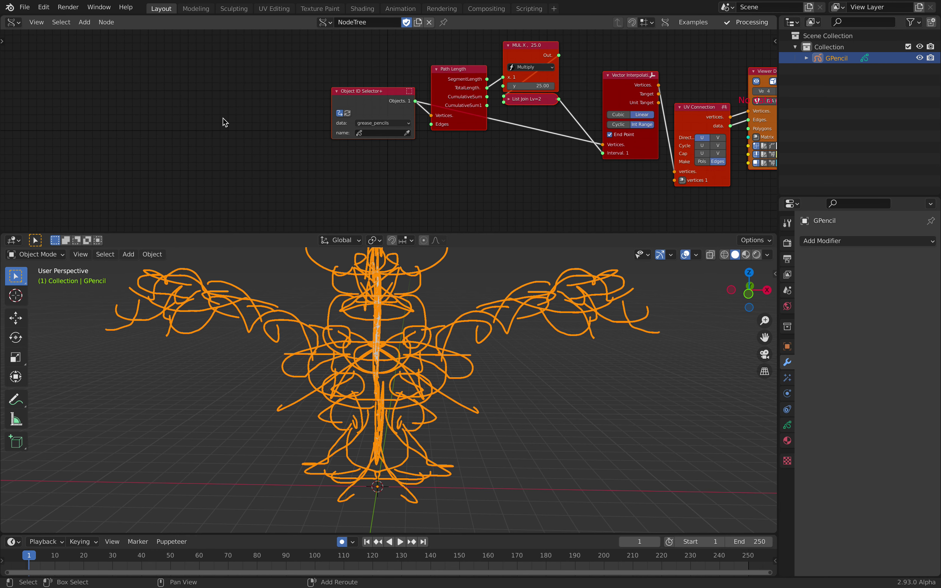
# Step: Set the Object ID Selector+ node to the GPencil data and its GP_Layer layer
pyautogui.click(360, 133)
pyautogui.click(374, 145)
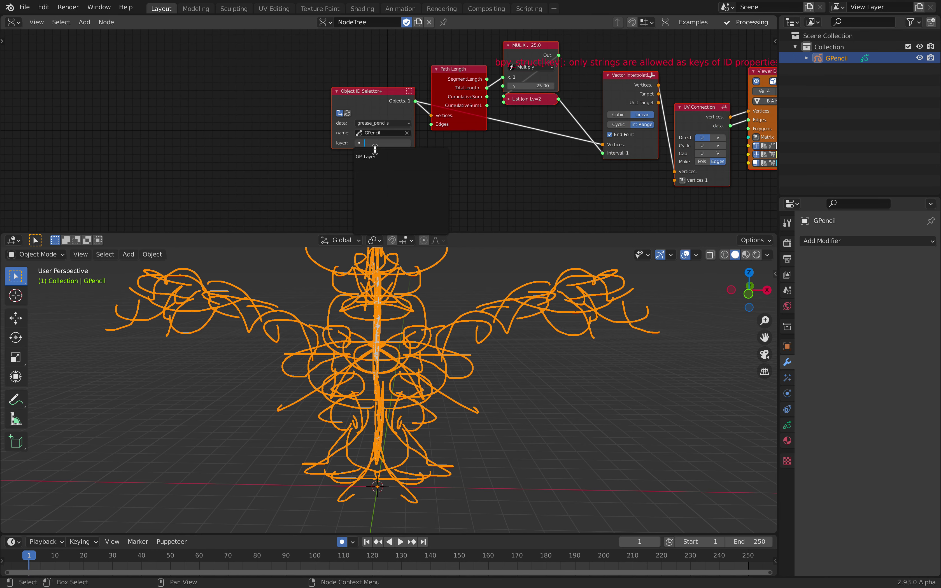
pyautogui.click(381, 156)
# Step: Add a Frame Info node and connect its Current Frame output to the frame# input of Object ID Selector+
pyautogui.hotkey('shift', 'a')
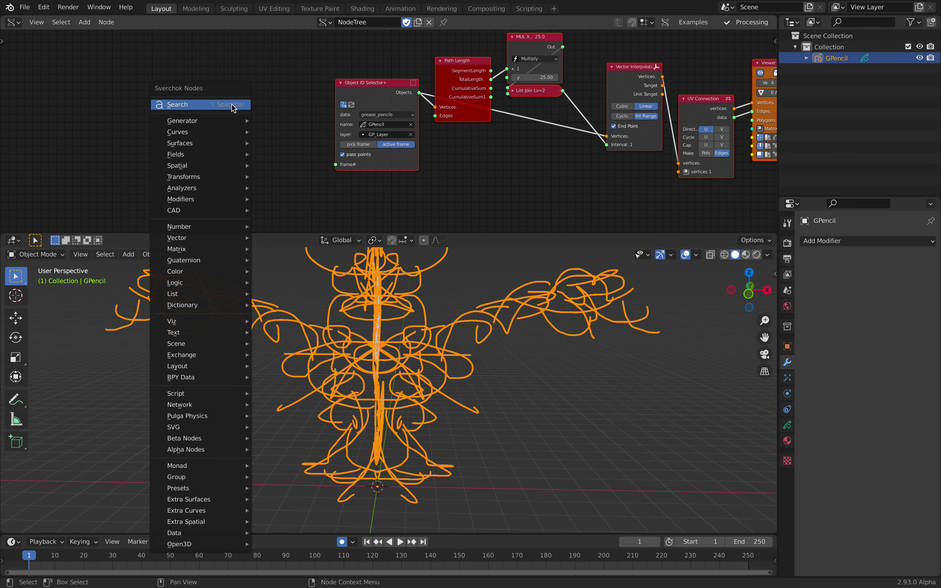
pyautogui.write('frame')
pyautogui.press('Return')
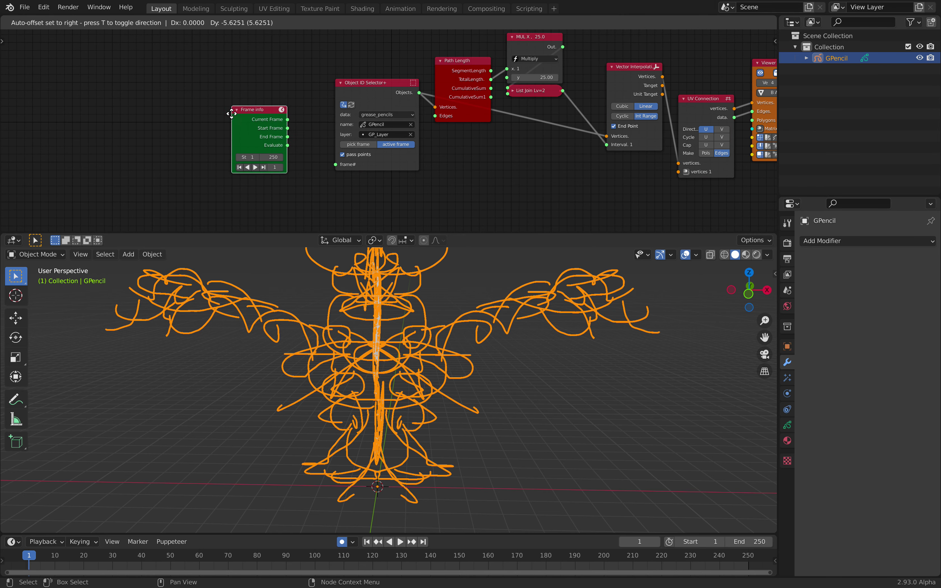
pyautogui.click(235, 134)
pyautogui.moveTo(292, 148); pyautogui.dragTo(336, 164)
# Step: Move the Viewer Draw node farther from the UV Connection node to make room between them
pyautogui.moveTo(309, 120); pyautogui.dragTo(252, 120, button='middle')
pyautogui.moveTo(468, 340)
pyautogui.mouseDown(button='middle')
pyautogui.moveTo(430, 334)
pyautogui.moveTo(405, 345)
pyautogui.moveTo(410, 367)
pyautogui.moveTo(351, 373)
pyautogui.moveTo(389, 370)
pyautogui.mouseUp(button='middle')
pyautogui.moveTo(760, 134)
pyautogui.mouseDown(button='middle')
pyautogui.moveTo(477, 121)
pyautogui.moveTo(478, 96)
pyautogui.mouseUp(button='middle')
pyautogui.scroll(4, 437, 105)
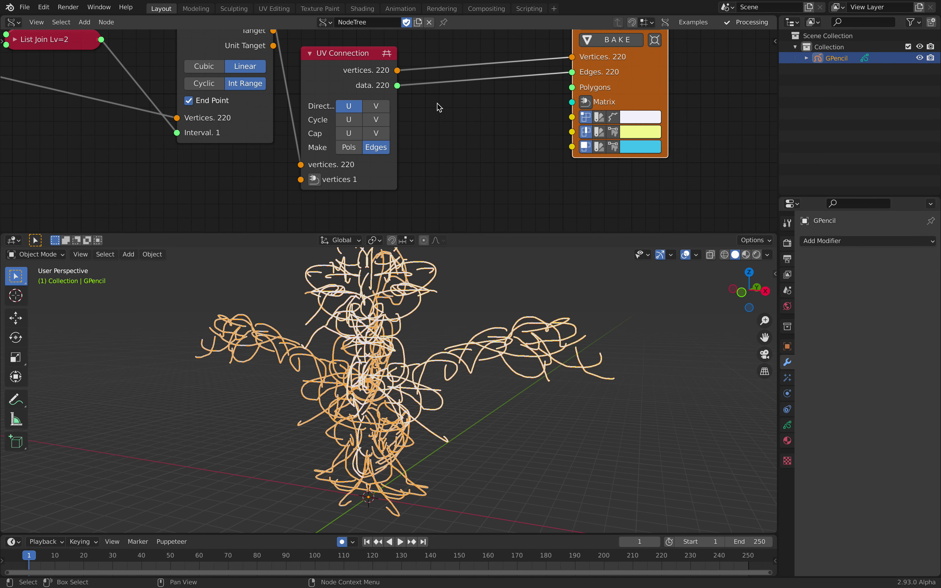
pyautogui.moveTo(352, 110); pyautogui.dragTo(361, 92)
pyautogui.moveTo(393, 114); pyautogui.dragTo(316, 122, button='middle')
pyautogui.moveTo(568, 136); pyautogui.dragTo(641, 153)
pyautogui.moveTo(413, 93); pyautogui.dragTo(424, 127, button='middle')
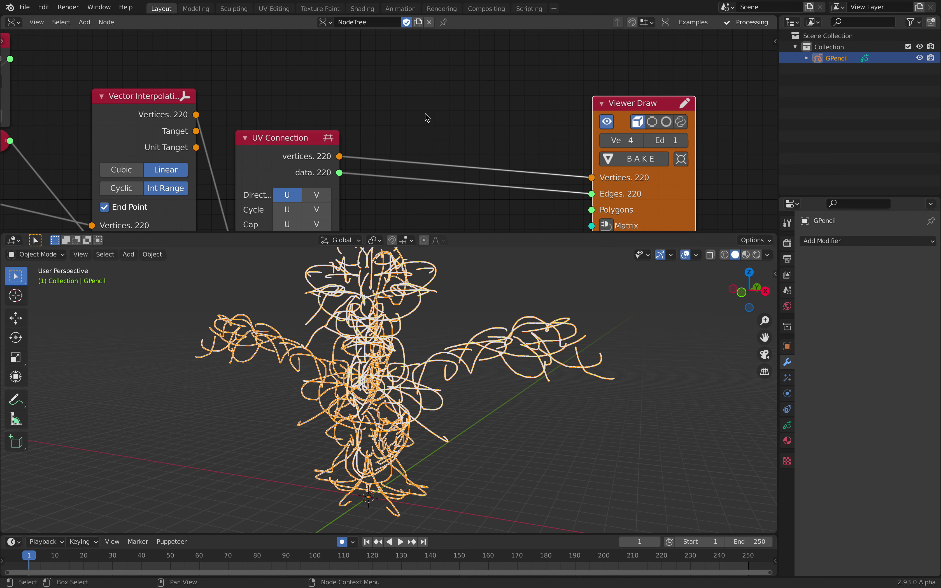
# Step: Add a Mesh viewer node between UV Connection and Viewer Draw, shifting Viewer Draw out of its way
pyautogui.hotkey('alt', 'space')
pyautogui.write('mesh viu')
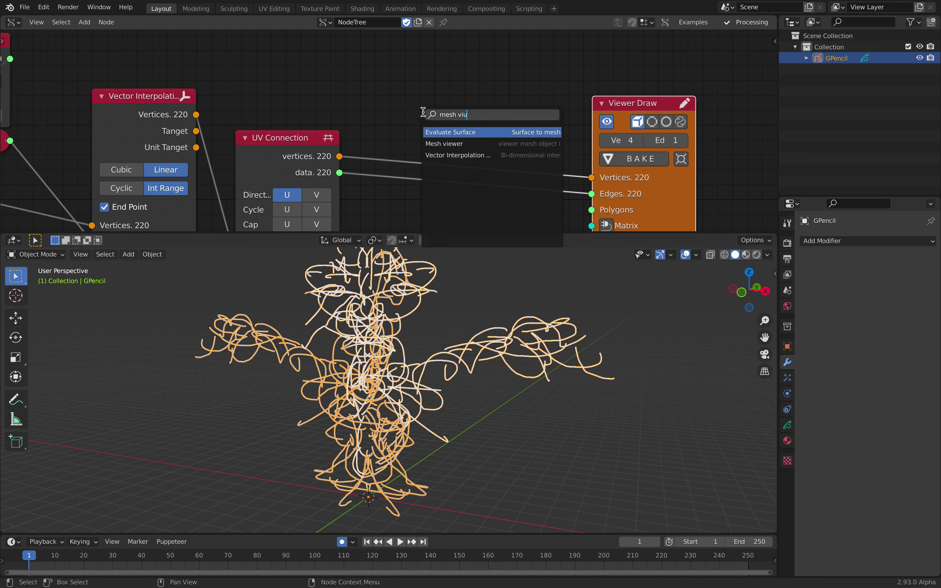
pyautogui.press('Down')
pyautogui.press('Return')
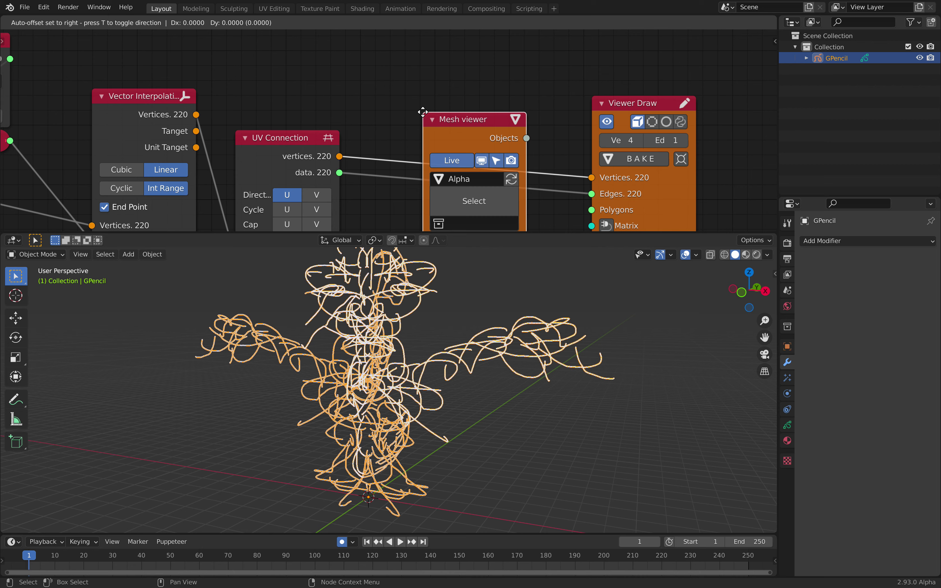
pyautogui.click(426, 199)
pyautogui.scroll(-2, 444, 120)
pyautogui.moveTo(444, 120)
pyautogui.mouseDown(button='middle')
pyautogui.moveTo(477, 16)
pyautogui.moveTo(507, 157)
pyautogui.mouseUp(button='middle')
pyautogui.scroll(-1, 508, 157)
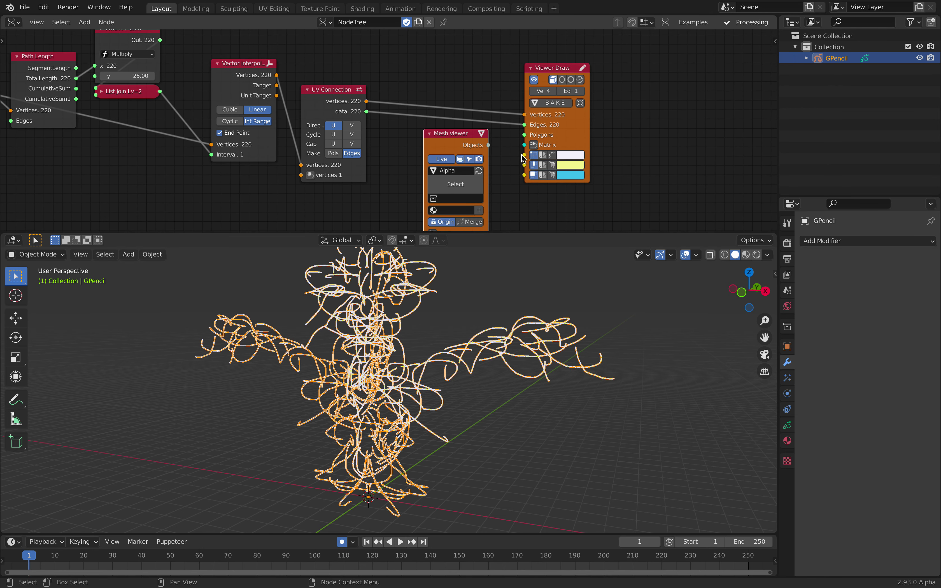
pyautogui.click(581, 124)
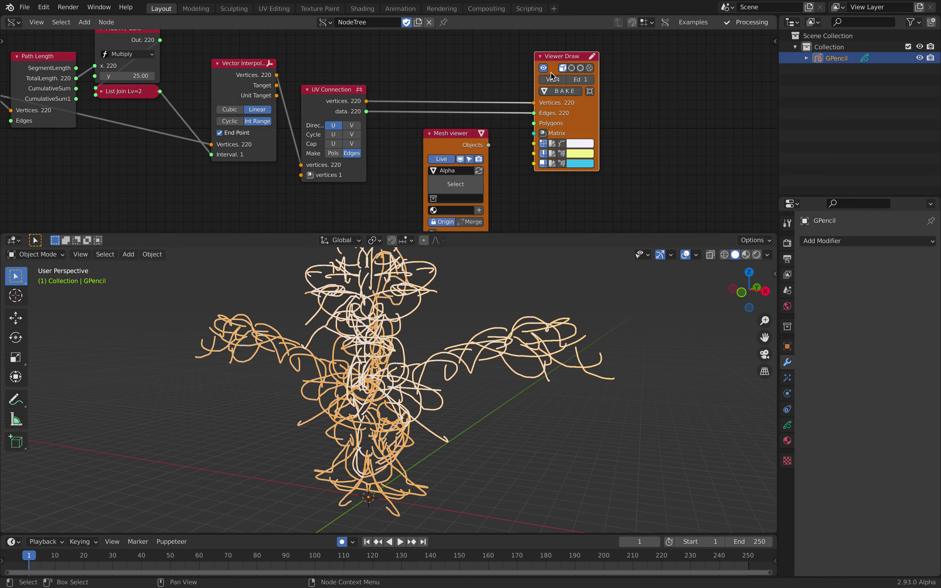
# Step: Feed UV Connection's vertices and data into the vertices and edges of the Mesh viewer with Merge enabled, and hide the GPencil object
pyautogui.moveTo(386, 115); pyautogui.dragTo(396, 75, button='middle')
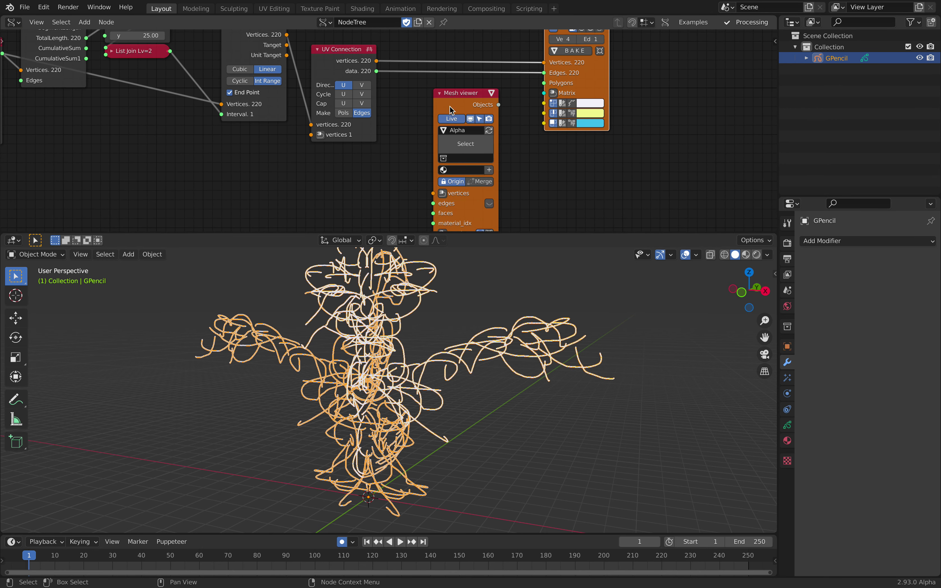
pyautogui.click(482, 182)
pyautogui.moveTo(376, 71); pyautogui.dragTo(433, 193)
pyautogui.moveTo(375, 71); pyautogui.dragTo(433, 204)
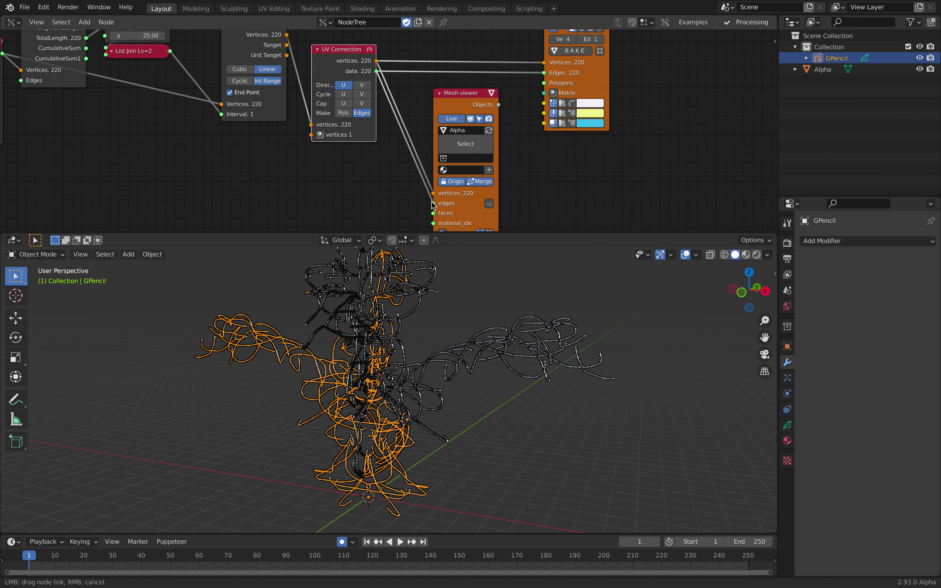
pyautogui.click(920, 58)
pyautogui.moveTo(393, 352); pyautogui.dragTo(346, 354, button='middle')
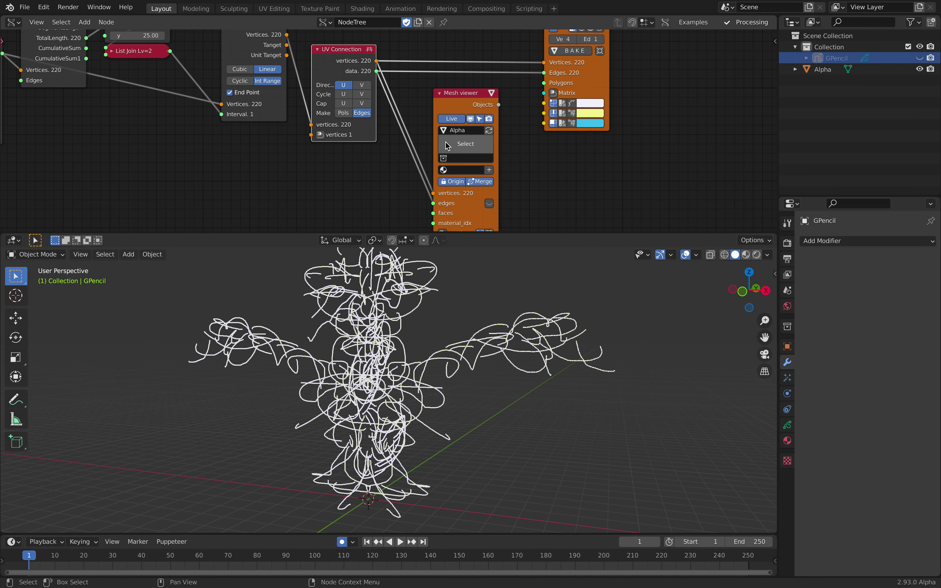
# Step: Insert a Randomize node on the vertices link between UV Connection and Mesh viewer, with X, Y and Z amplitudes of 0.31
pyautogui.moveTo(475, 90); pyautogui.dragTo(439, 102, button='middle')
pyautogui.hotkey('shift', 'a')
pyautogui.click(445, 102)
pyautogui.write('randomi')
pyautogui.press('Return')
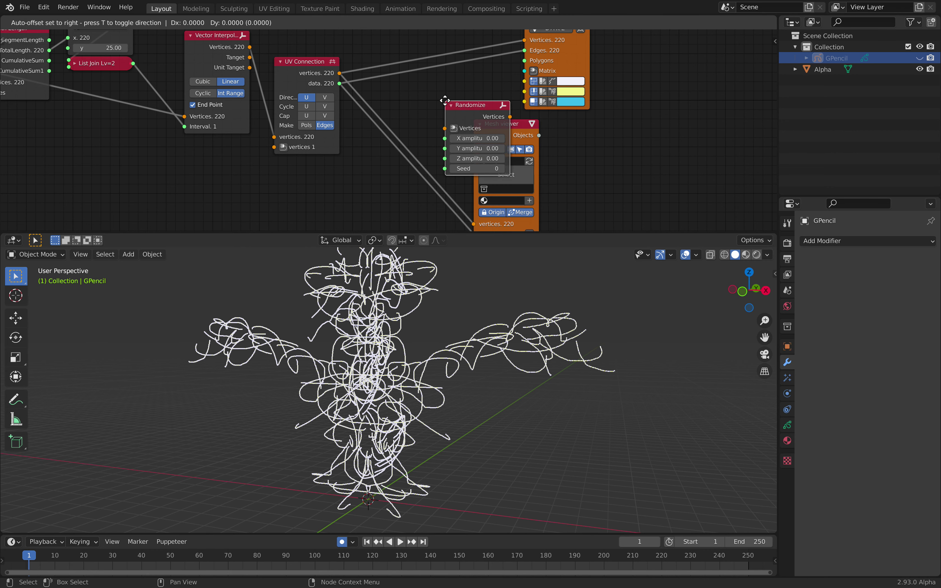
pyautogui.click(416, 104)
pyautogui.moveTo(448, 140); pyautogui.dragTo(450, 177)
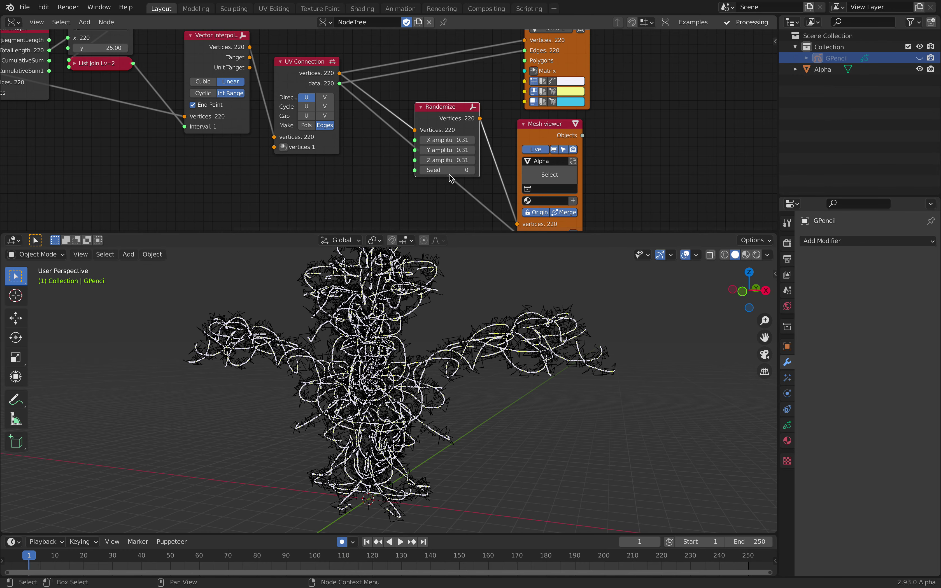
pyautogui.moveTo(486, 319); pyautogui.dragTo(459, 315, button='middle')
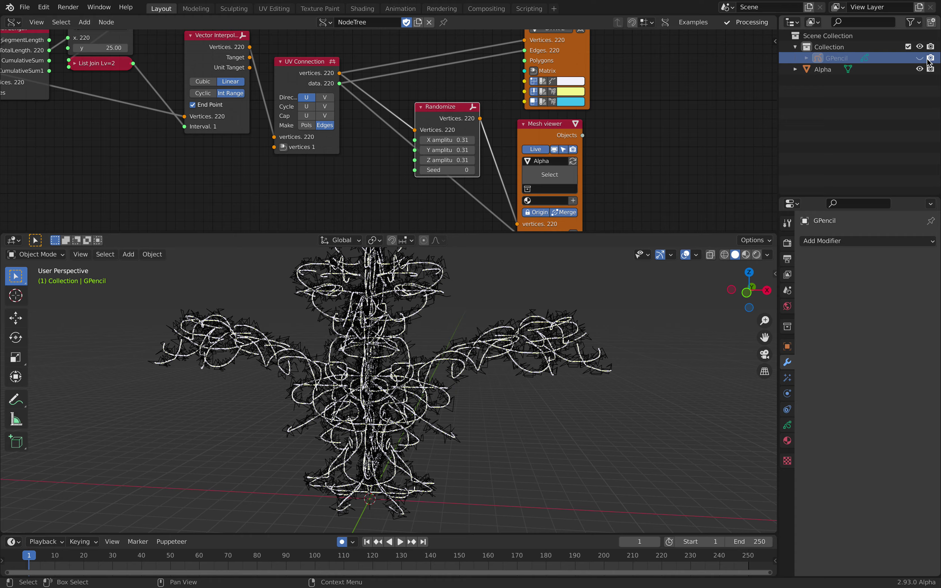
pyautogui.moveTo(638, 300); pyautogui.dragTo(606, 294, button='middle')
# Step: Delete the Viewer Draw node, tidy the Randomize node's position and save the file
pyautogui.moveTo(572, 57); pyautogui.dragTo(556, 105, button='middle')
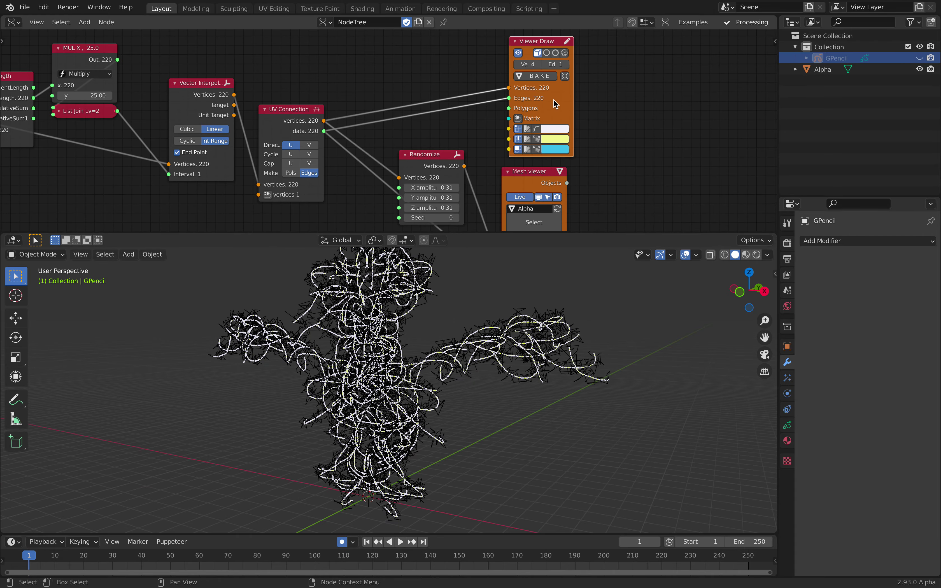
pyautogui.press('Delete')
pyautogui.moveTo(447, 155); pyautogui.dragTo(448, 109)
pyautogui.moveTo(522, 363); pyautogui.dragTo(490, 359, button='middle')
pyautogui.moveTo(603, 145); pyautogui.dragTo(593, 132, button='middle')
pyautogui.hotkey('ctrl', 's')
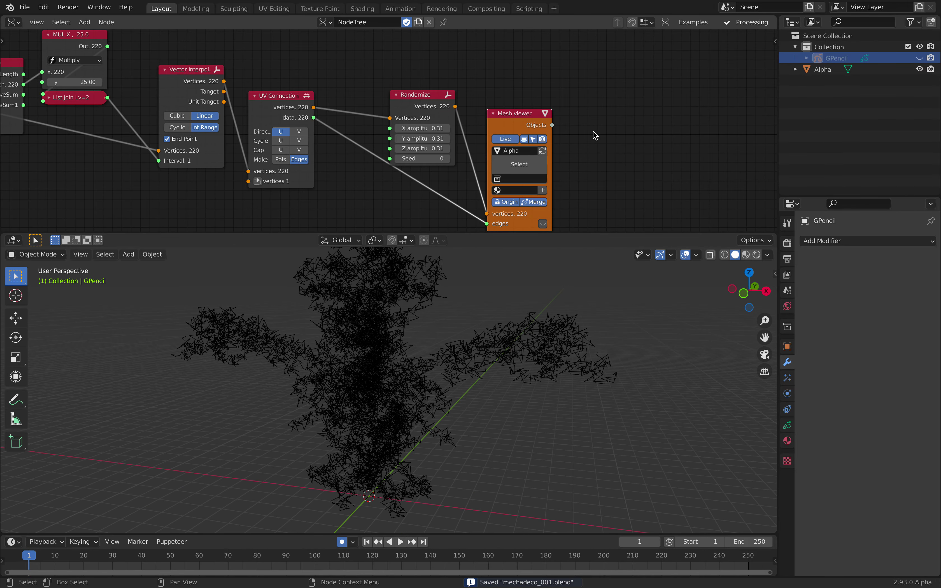
# Step: Select the Alpha mesh, switch the node area to the Geometry Node Editor and create a new node tree for it
pyautogui.scroll(-3, 593, 132)
pyautogui.scroll(-1, 172, 111)
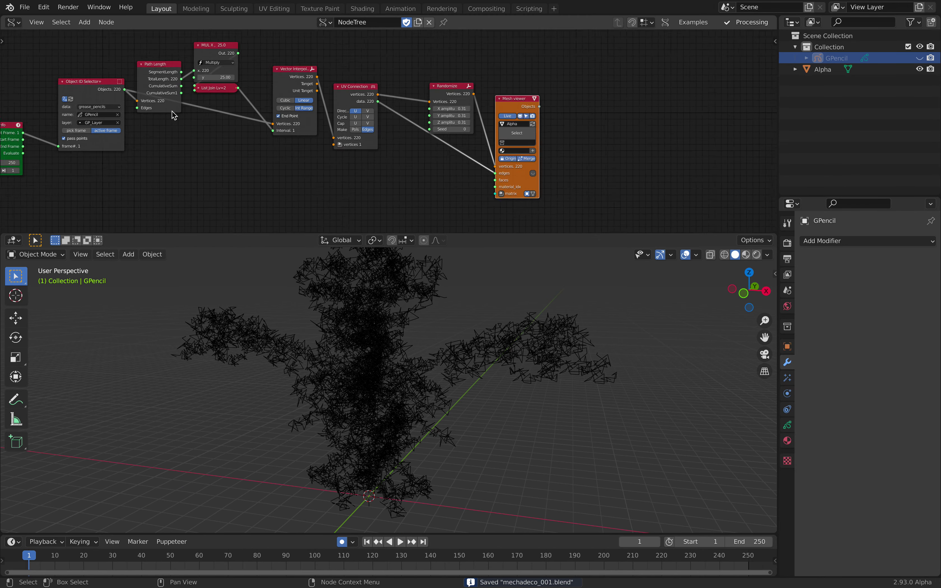
pyautogui.moveTo(172, 110); pyautogui.dragTo(229, 108, button='middle')
pyautogui.click(432, 293)
pyautogui.moveTo(431, 292); pyautogui.dragTo(438, 288, button='middle')
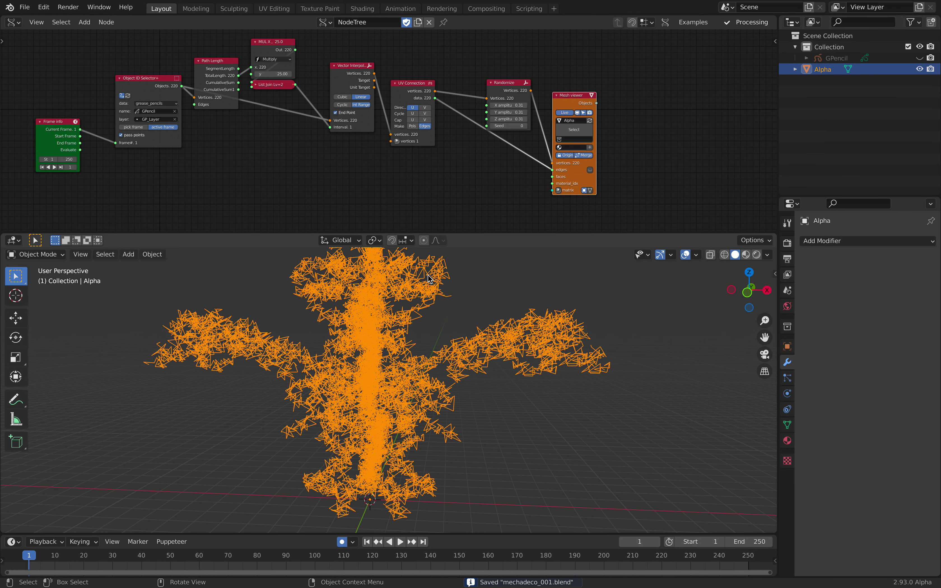
pyautogui.click(13, 22)
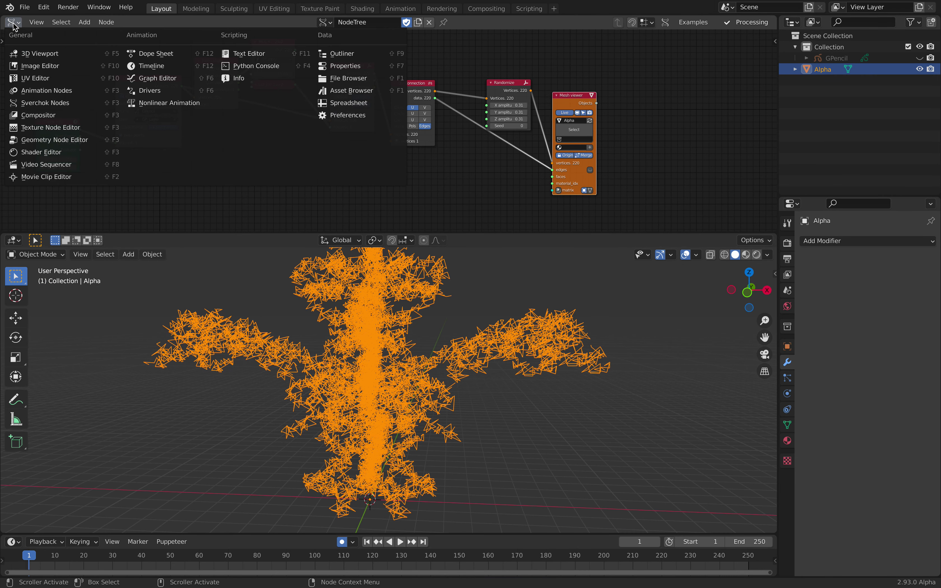
pyautogui.click(82, 140)
pyautogui.click(384, 25)
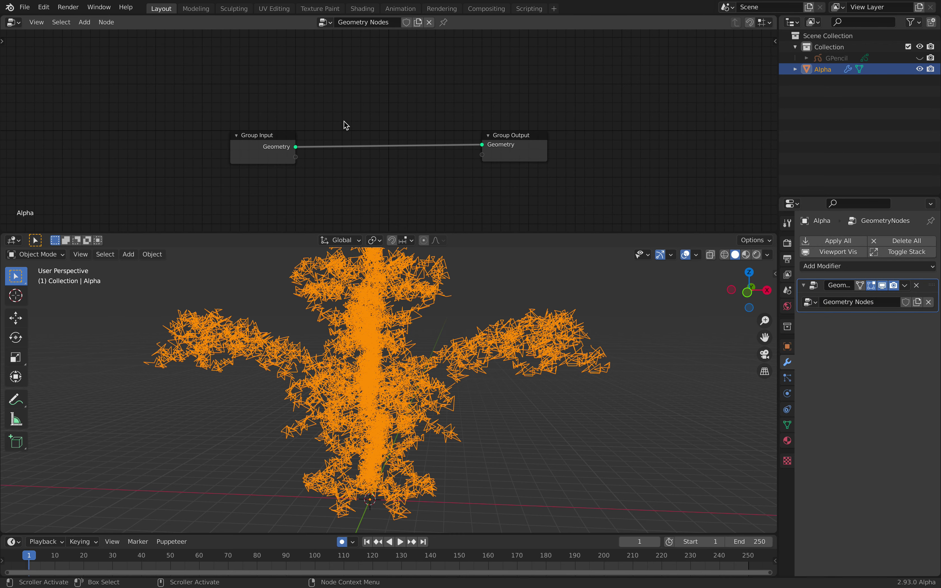
# Step: Add a Points to Volume node below the link between Group Input and Group Output
pyautogui.hotkey('shift', 'a')
pyautogui.click(334, 98)
pyautogui.write('point')
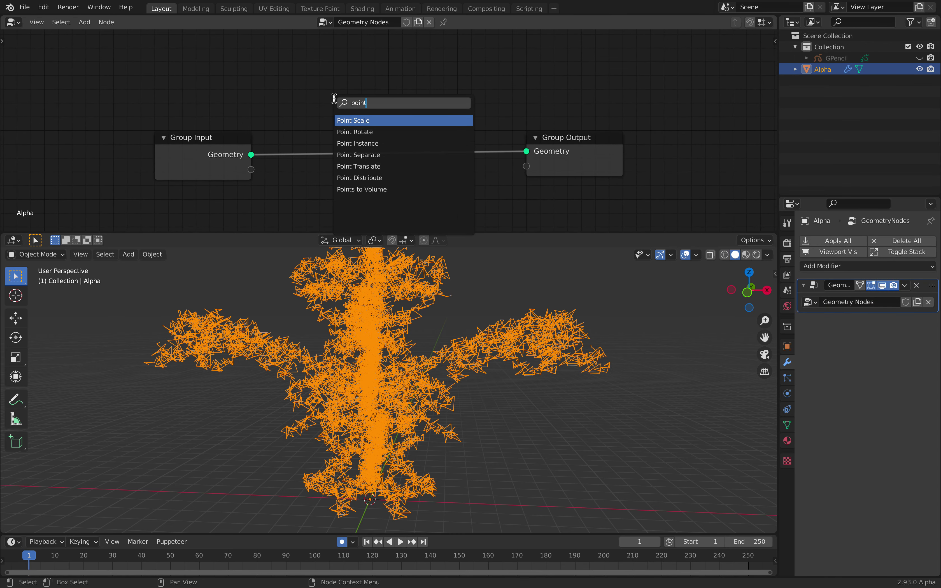
pyautogui.press('Down')
pyautogui.press('Down')
pyautogui.press('Down')
pyautogui.press('Down')
pyautogui.press('Down')
pyautogui.press('Down')
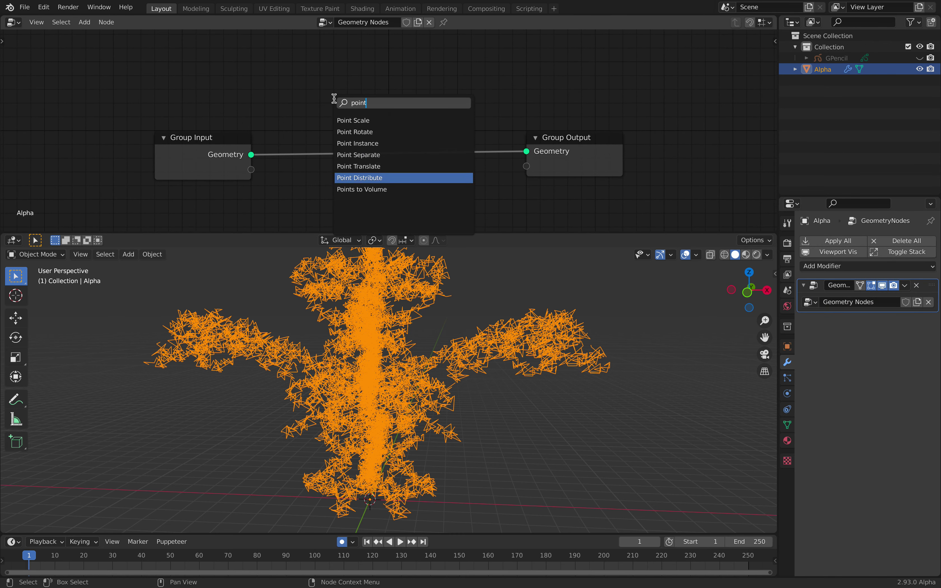
pyautogui.press('Return')
pyautogui.click(282, 184)
pyautogui.moveTo(453, 183); pyautogui.dragTo(445, 148, button='middle')
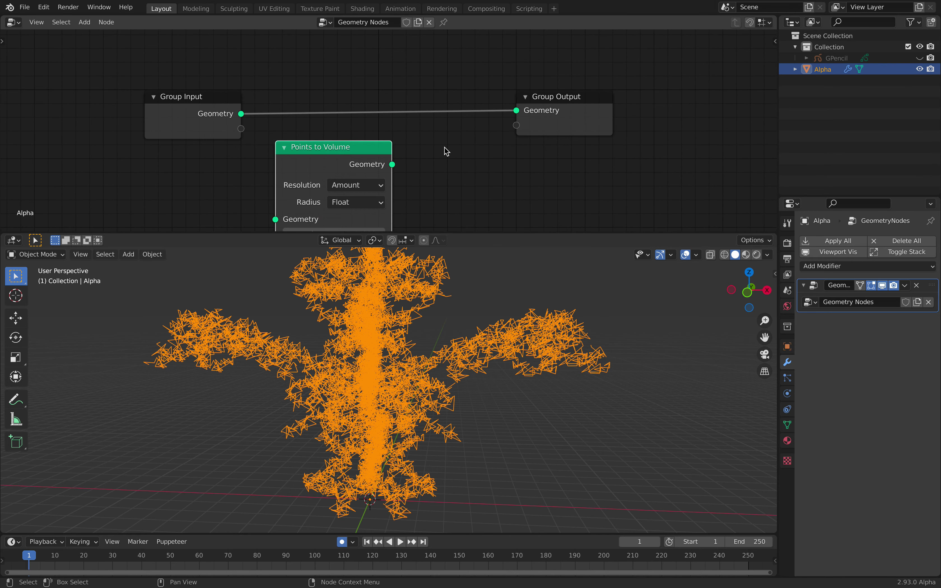
# Step: Add a Volume to Mesh node beside Points to Volume and move Group Output farther away
pyautogui.hotkey('shift', 'a')
pyautogui.click(445, 148)
pyautogui.write('vol')
pyautogui.press('Return')
pyautogui.click(444, 149)
pyautogui.scroll(-1, 508, 119)
pyautogui.moveTo(507, 118); pyautogui.dragTo(614, 120)
pyautogui.keyDown('shift'); pyautogui.scroll(-2, 307, 89); pyautogui.keyUp('shift')
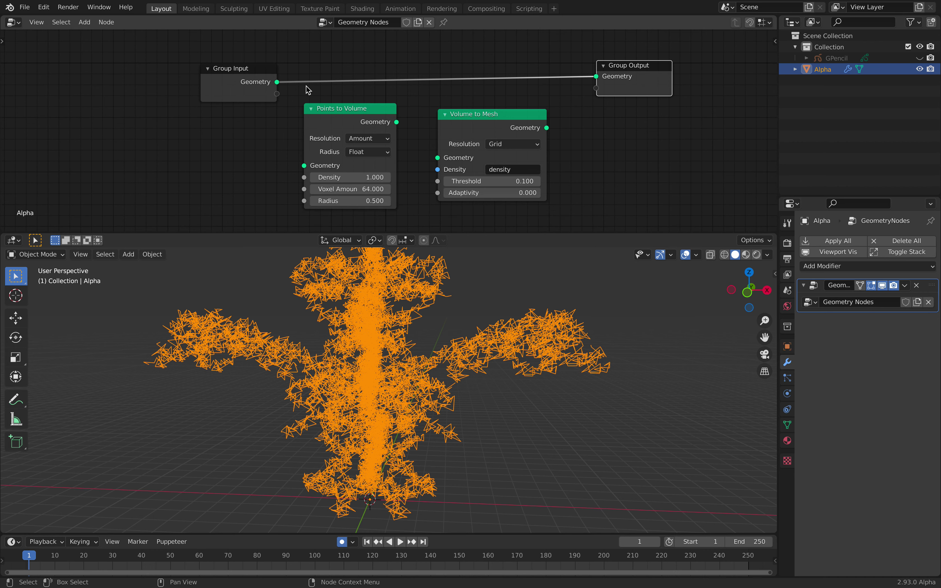
# Step: Wire the geometry from Group Input through Points to Volume and Volume to Mesh into Group Output
pyautogui.moveTo(277, 82); pyautogui.dragTo(304, 166)
pyautogui.moveTo(547, 128); pyautogui.dragTo(597, 76)
pyautogui.moveTo(397, 122); pyautogui.dragTo(438, 157)
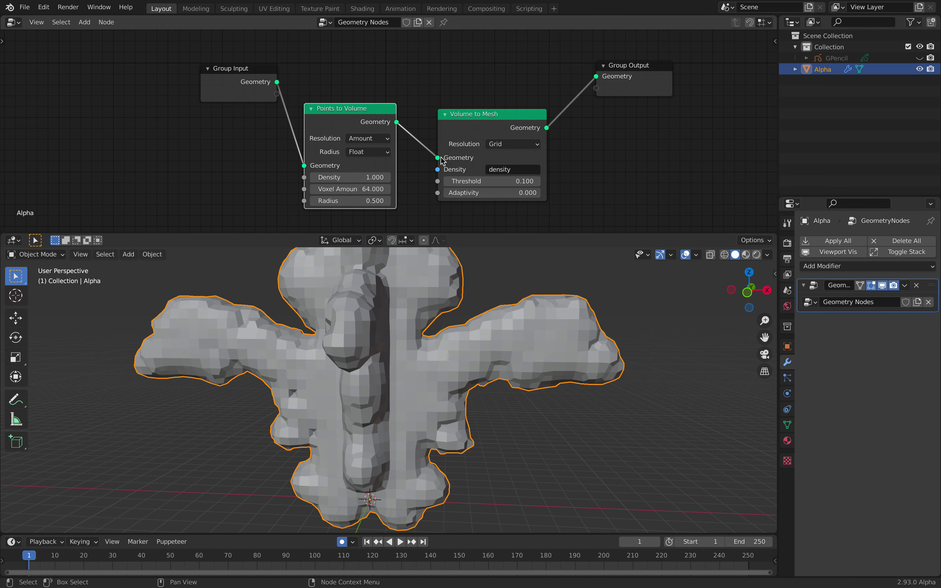
pyautogui.moveTo(471, 121); pyautogui.dragTo(468, 100)
# Step: Set the Points to Volume density to 0.560 and save the file
pyautogui.moveTo(362, 177); pyautogui.dragTo(342, 177)
pyautogui.moveTo(330, 343); pyautogui.dragTo(383, 417, button='middle')
pyautogui.moveTo(437, 355); pyautogui.dragTo(404, 331, button='middle')
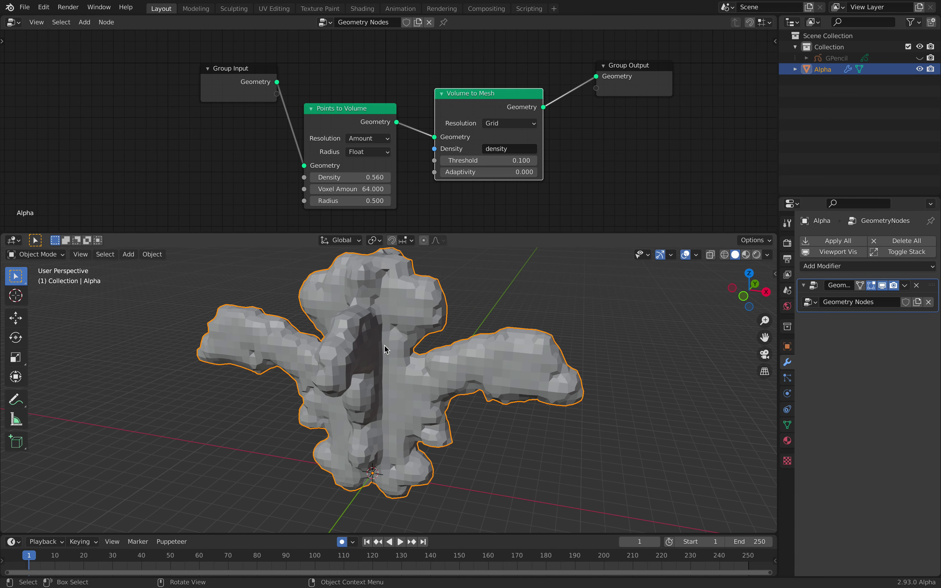
pyautogui.hotkey('ctrl', 's')
# Step: Duplicate the Alpha object, leaving the copy at its original position
pyautogui.moveTo(490, 312); pyautogui.dragTo(458, 326, button='middle')
pyautogui.hotkey('shift', 'd')
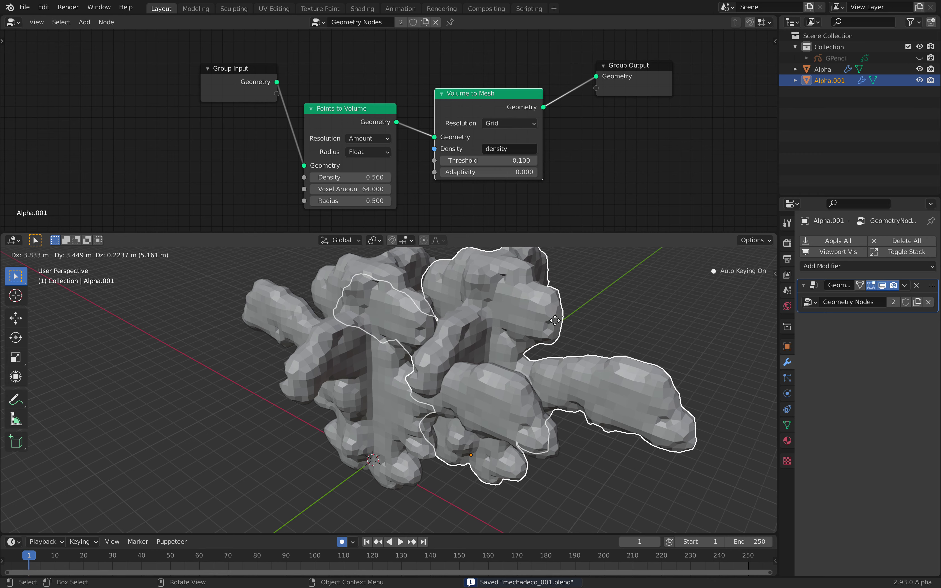
pyautogui.rightClick(539, 322)
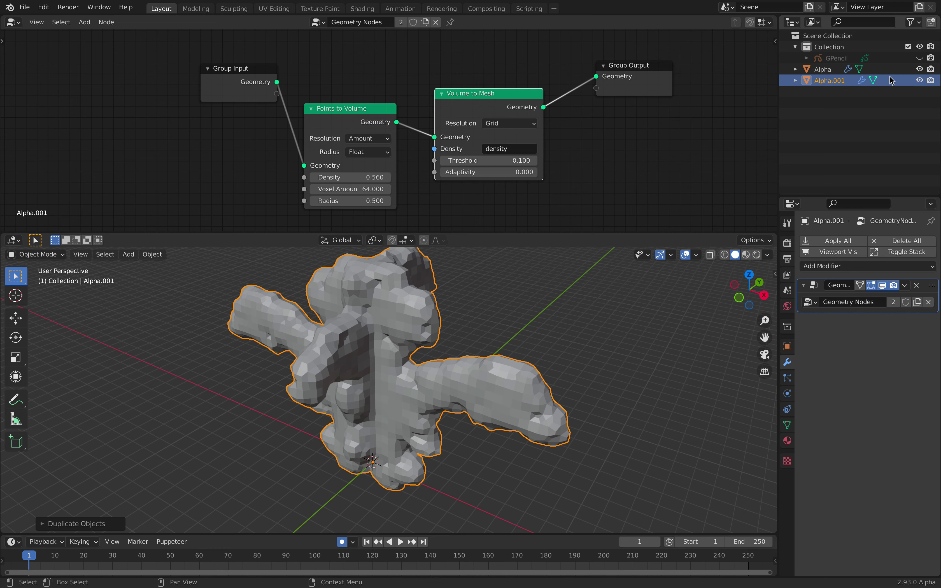
# Step: Hide the original Alpha object in the viewport and disable both Alpha and GPencil in renders
pyautogui.click(931, 69)
pyautogui.click(931, 58)
pyautogui.click(920, 80)
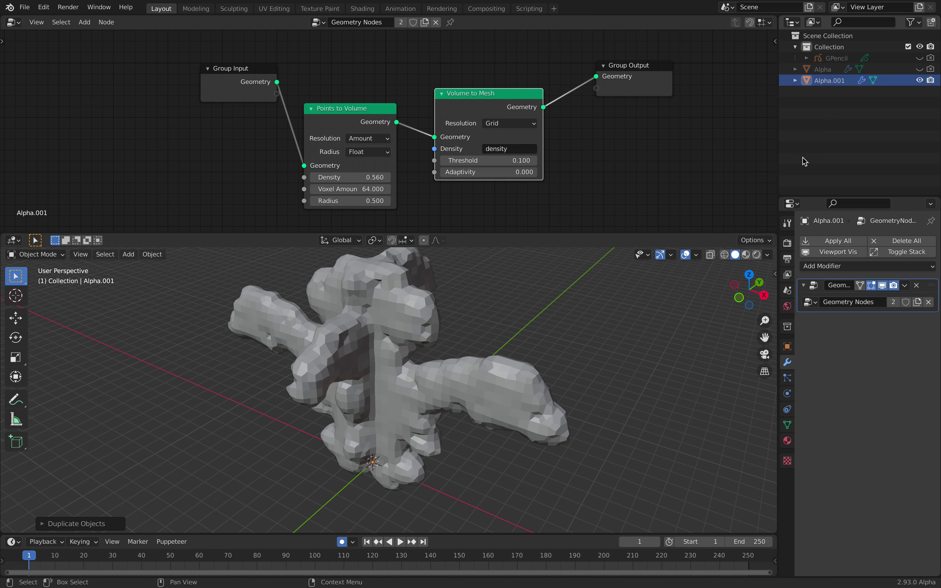
# Step: Select the duplicate Alpha.001, apply its Geometry Nodes modifier and save the file
pyautogui.moveTo(753, 287); pyautogui.dragTo(748, 294)
pyautogui.click(523, 342)
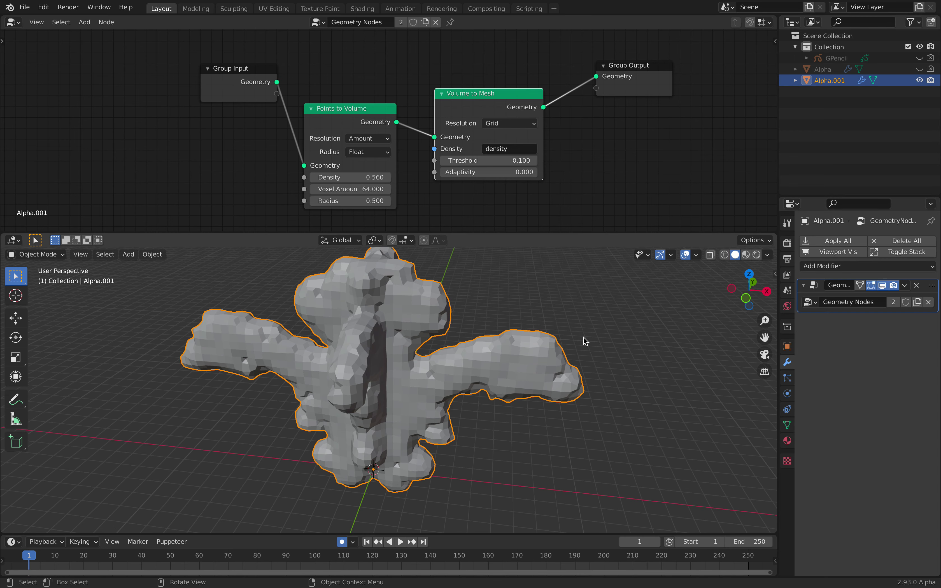
pyautogui.click(906, 288)
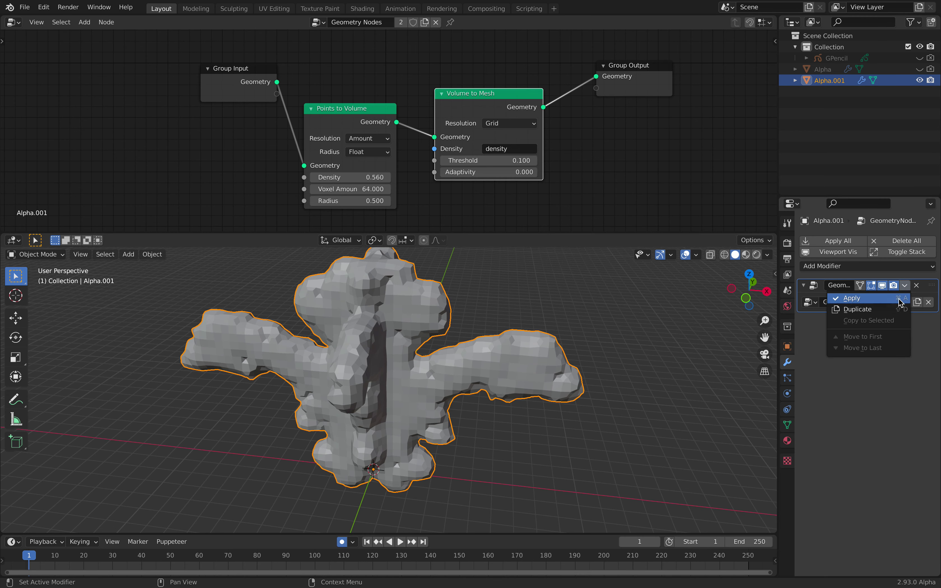
pyautogui.click(907, 298)
pyautogui.moveTo(462, 308); pyautogui.dragTo(424, 239, button='middle')
pyautogui.hotkey('ctrl', 's')
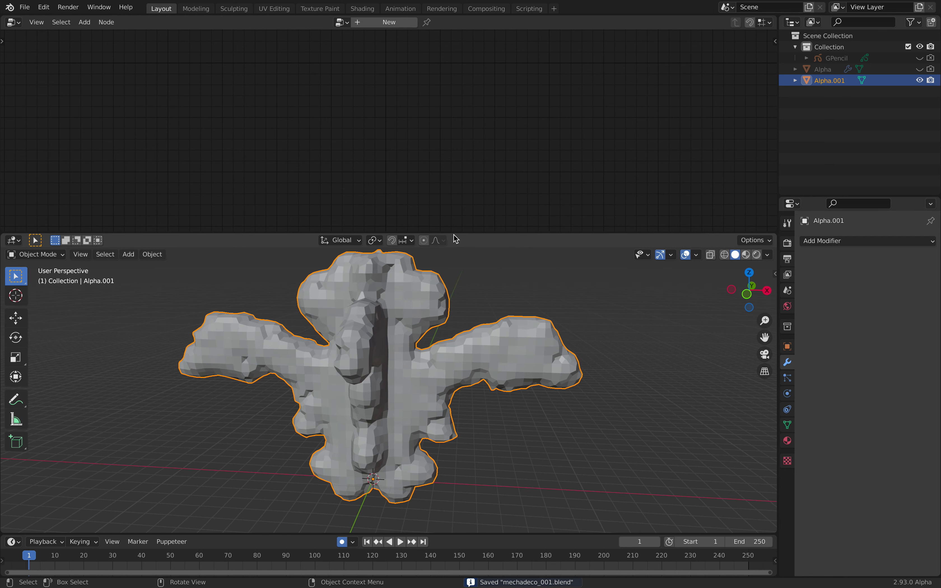
# Step: Enlarge the 3D viewport and put Alpha.001 in Sculpt Mode with X-axis mirror symmetry
pyautogui.moveTo(455, 233); pyautogui.dragTo(464, 130)
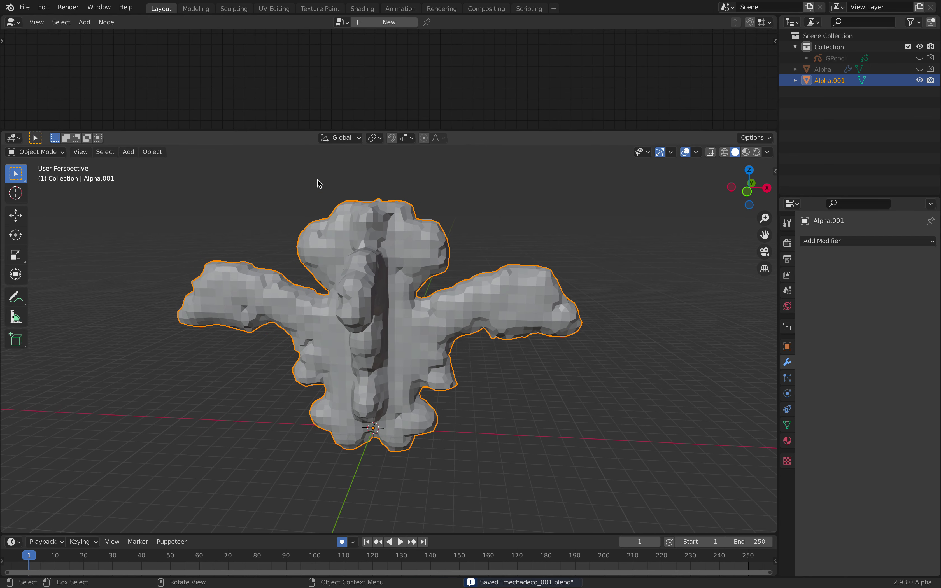
pyautogui.click(27, 156)
pyautogui.click(39, 190)
pyautogui.moveTo(343, 272)
pyautogui.mouseDown(button='middle')
pyautogui.moveTo(367, 296)
pyautogui.moveTo(397, 284)
pyautogui.mouseUp(button='middle')
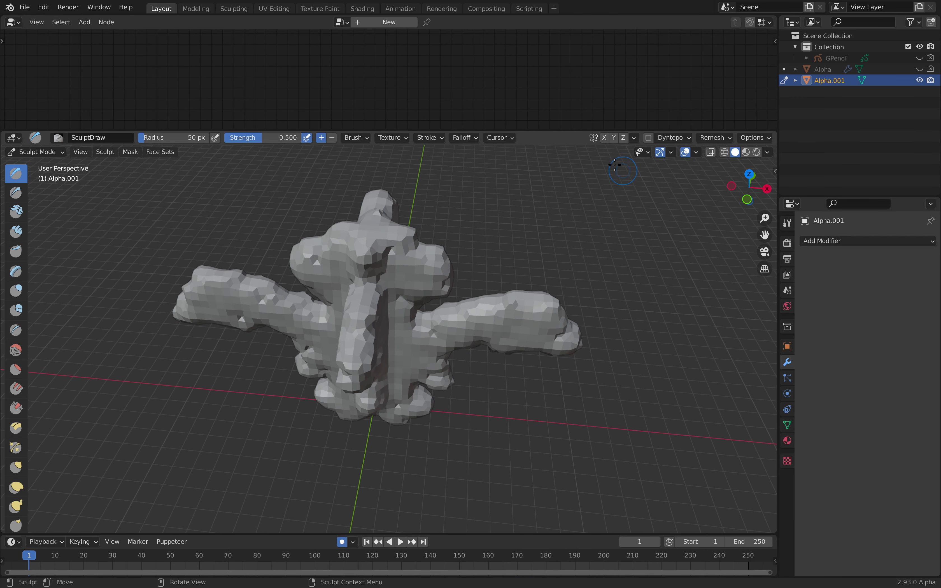
pyautogui.click(605, 138)
# Step: Sculpt Alpha.001 with the Draw brush along the edges of the central gap below the head, using X mirroring
pyautogui.moveTo(454, 235); pyautogui.dragTo(437, 256, button='middle')
pyautogui.moveTo(422, 263); pyautogui.dragTo(395, 303)
pyautogui.moveTo(390, 278); pyautogui.dragTo(379, 277, button='middle')
pyautogui.moveTo(400, 260)
pyautogui.mouseDown()
pyautogui.moveTo(408, 277)
pyautogui.moveTo(387, 311)
pyautogui.mouseUp()
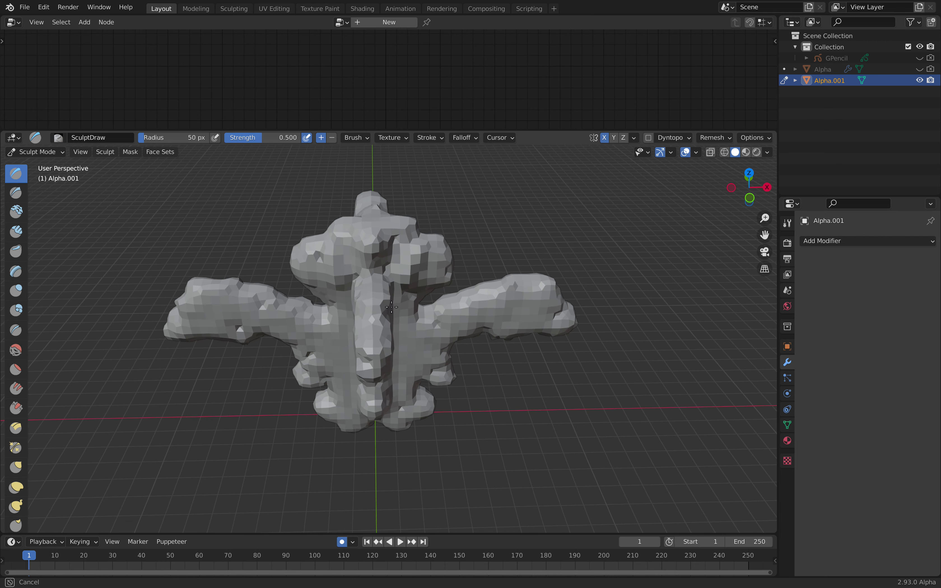
pyautogui.moveTo(398, 286); pyautogui.dragTo(383, 274, button='middle')
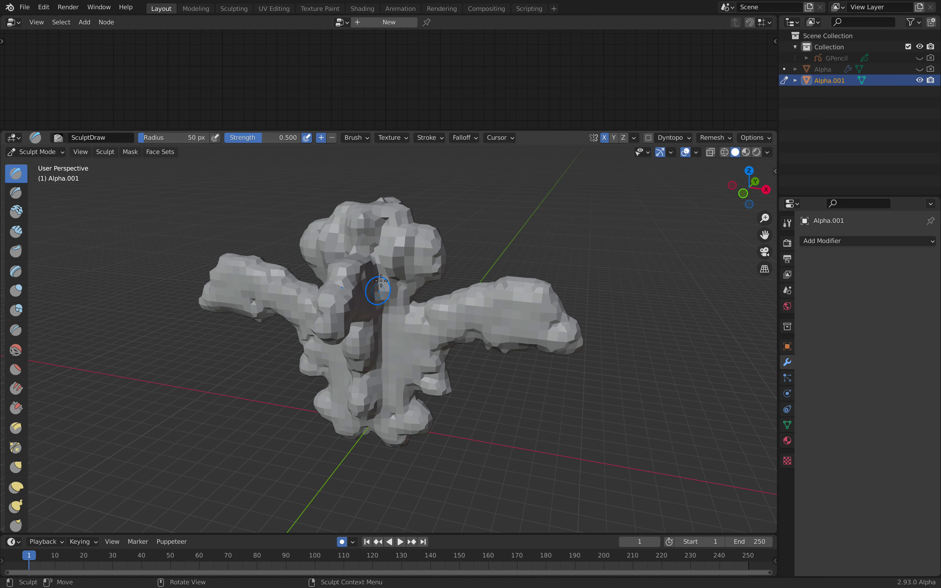
pyautogui.moveTo(380, 283); pyautogui.dragTo(375, 299)
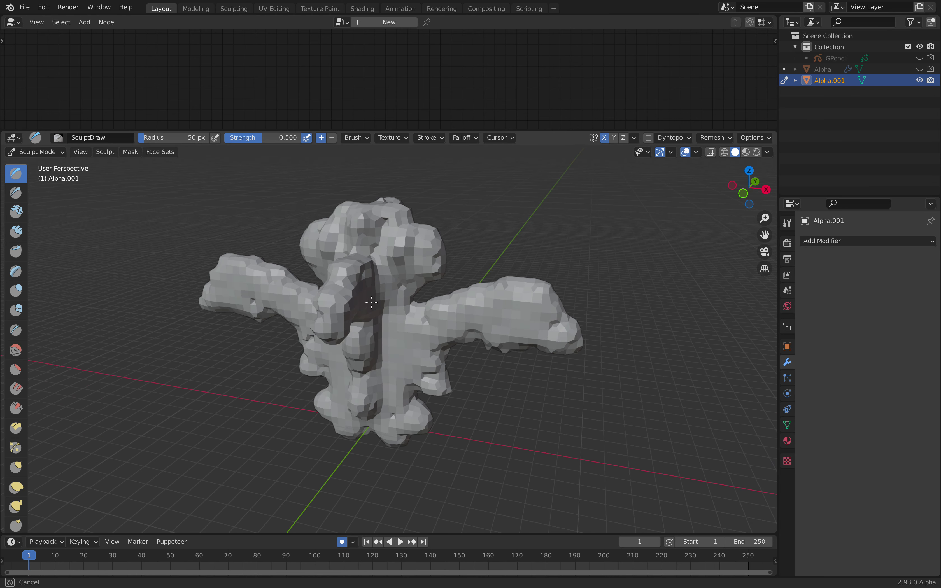
pyautogui.moveTo(402, 247); pyautogui.dragTo(389, 249)
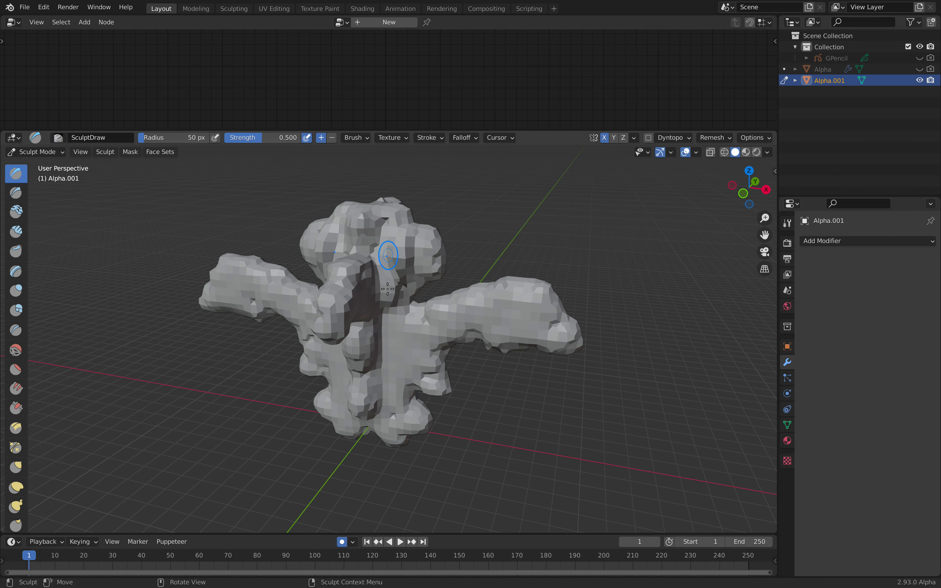
# Step: Build up the front of the torso with mirrored Draw strokes to close the open gap down the middle
pyautogui.moveTo(389, 248); pyautogui.dragTo(403, 280, button='middle')
pyautogui.moveTo(403, 280)
pyautogui.mouseDown()
pyautogui.moveTo(420, 314)
pyautogui.moveTo(397, 325)
pyautogui.moveTo(405, 330)
pyautogui.moveTo(405, 308)
pyautogui.moveTo(411, 364)
pyautogui.moveTo(393, 327)
pyautogui.moveTo(411, 362)
pyautogui.moveTo(391, 376)
pyautogui.moveTo(389, 314)
pyautogui.moveTo(426, 347)
pyautogui.moveTo(441, 306)
pyautogui.moveTo(473, 294)
pyautogui.moveTo(427, 348)
pyautogui.moveTo(420, 294)
pyautogui.moveTo(424, 341)
pyautogui.mouseUp()
pyautogui.scroll(3, 427, 348)
pyautogui.scroll(-3, 424, 341)
pyautogui.moveTo(424, 340); pyautogui.dragTo(415, 316, button='middle')
pyautogui.moveTo(415, 315)
pyautogui.mouseDown()
pyautogui.moveTo(404, 369)
pyautogui.moveTo(400, 312)
pyautogui.moveTo(405, 325)
pyautogui.mouseUp()
pyautogui.moveTo(406, 325); pyautogui.dragTo(403, 326, button='middle')
pyautogui.moveTo(403, 326); pyautogui.dragTo(399, 345)
pyautogui.moveTo(400, 344); pyautogui.dragTo(383, 342, button='middle')
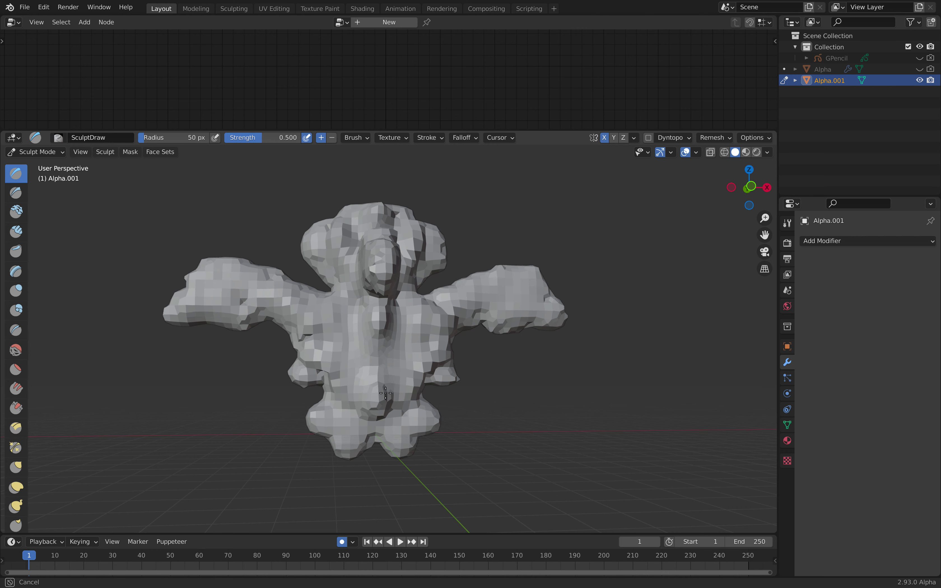
# Step: Add mirrored Draw strokes across the chest, upper torso and the front of the head
pyautogui.moveTo(431, 331)
pyautogui.mouseDown()
pyautogui.moveTo(455, 307)
pyautogui.moveTo(436, 316)
pyautogui.moveTo(412, 366)
pyautogui.moveTo(411, 334)
pyautogui.mouseUp()
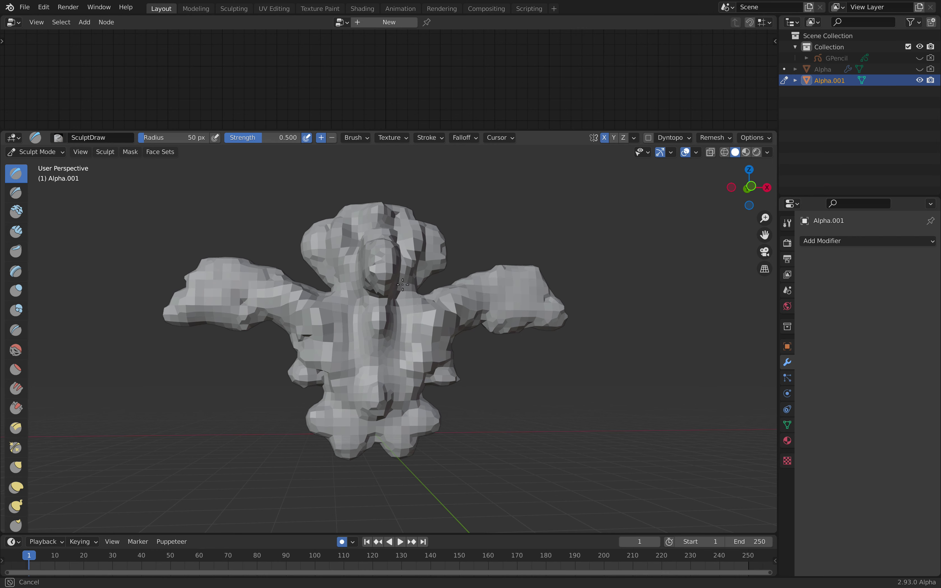
pyautogui.moveTo(411, 334)
pyautogui.mouseDown(button='middle')
pyautogui.moveTo(378, 335)
pyautogui.moveTo(401, 278)
pyautogui.mouseUp(button='middle')
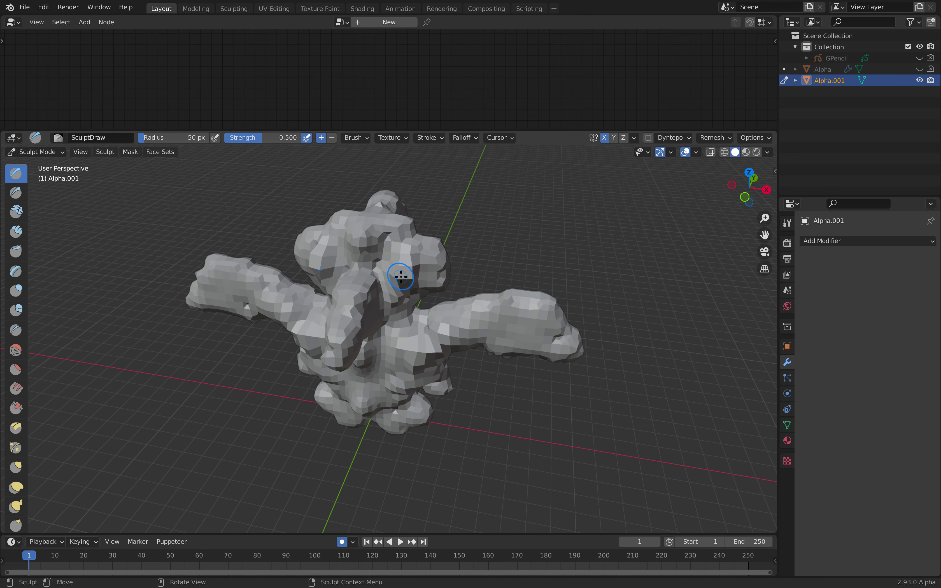
pyautogui.moveTo(402, 272)
pyautogui.mouseDown()
pyautogui.moveTo(396, 288)
pyautogui.moveTo(385, 243)
pyautogui.mouseUp()
pyautogui.moveTo(430, 263)
pyautogui.mouseDown(button='middle')
pyautogui.moveTo(327, 241)
pyautogui.moveTo(459, 244)
pyautogui.moveTo(147, 190)
pyautogui.mouseUp(button='middle')
pyautogui.scroll(3, 458, 244)
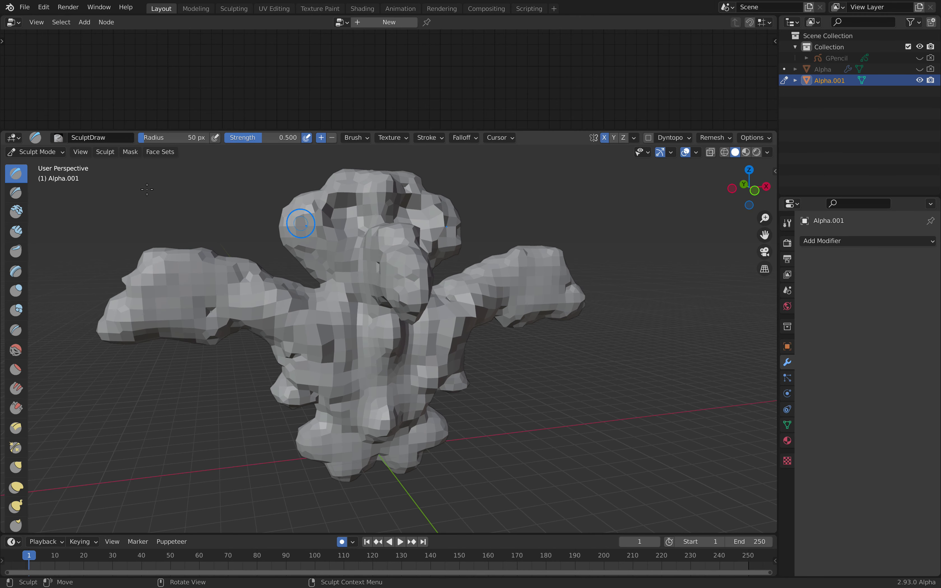
# Step: Return Alpha.001 to Object Mode, add a Subdivision Surface modifier and apply it to the mesh
pyautogui.click(43, 152)
pyautogui.click(31, 172)
pyautogui.moveTo(721, 317); pyautogui.dragTo(521, 299, button='middle')
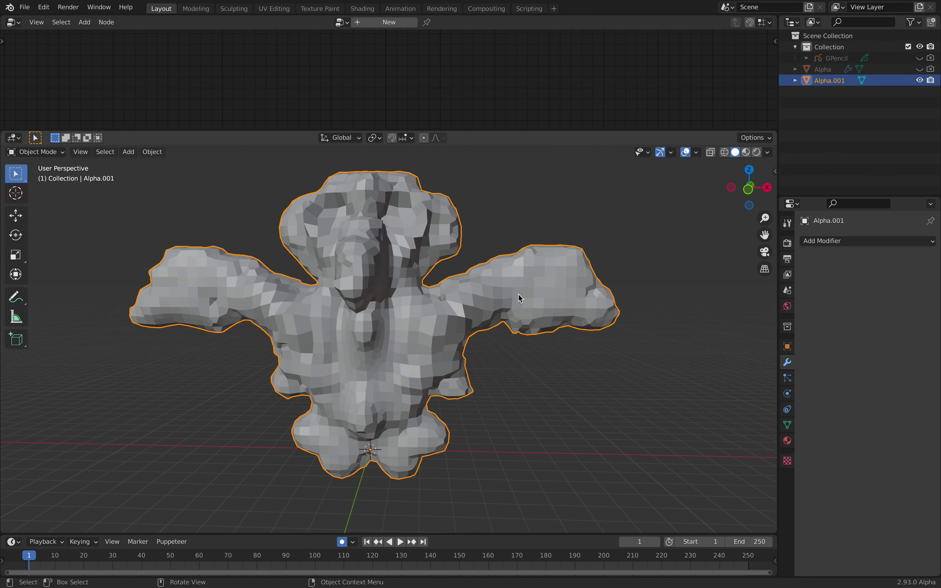
pyautogui.click(836, 241)
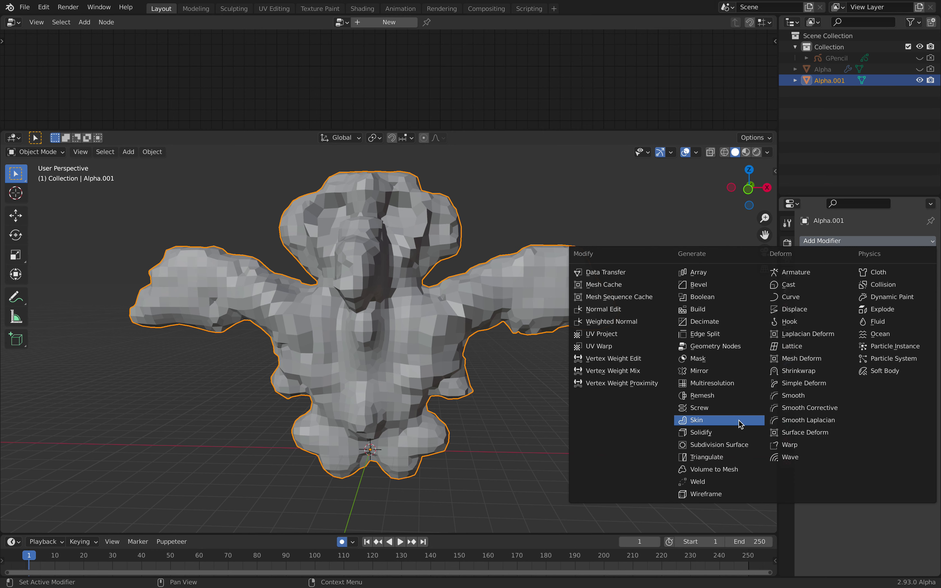
pyautogui.click(716, 445)
pyautogui.moveTo(546, 358); pyautogui.dragTo(561, 367, button='middle')
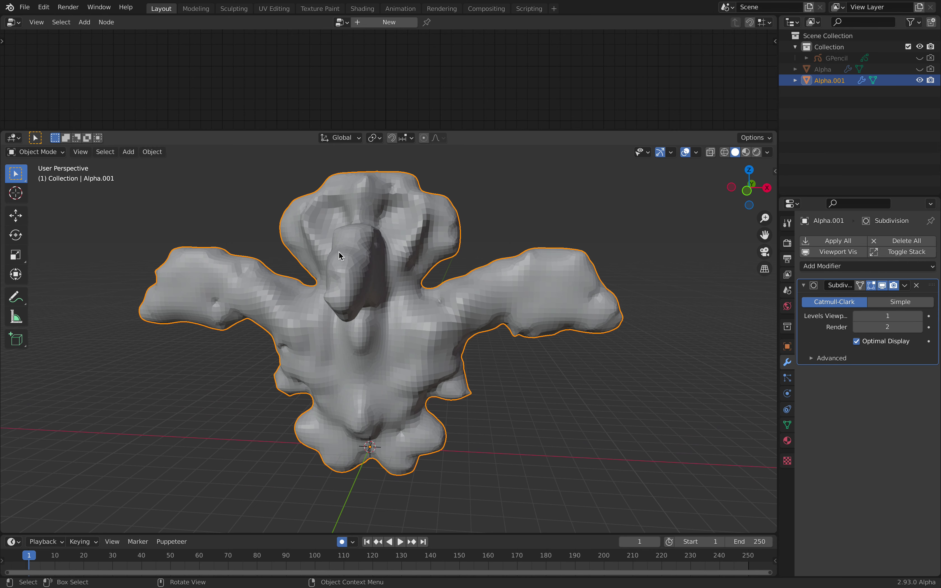
pyautogui.click(838, 241)
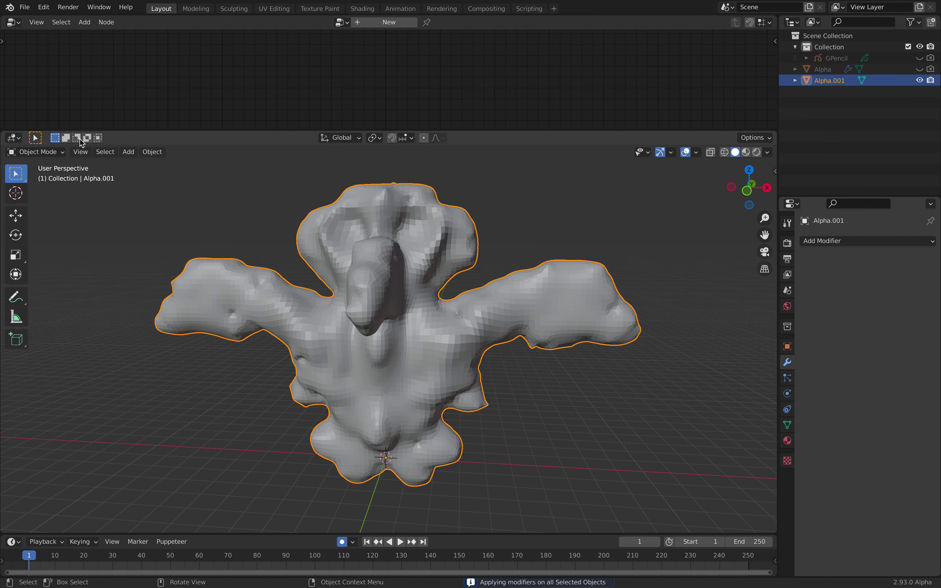
# Step: Put Alpha.001 back in Sculpt Mode and build up the head, chest, belly and pelvis with Draw strokes
pyautogui.click(34, 152)
pyautogui.click(38, 177)
pyautogui.scroll(-2, 420, 269)
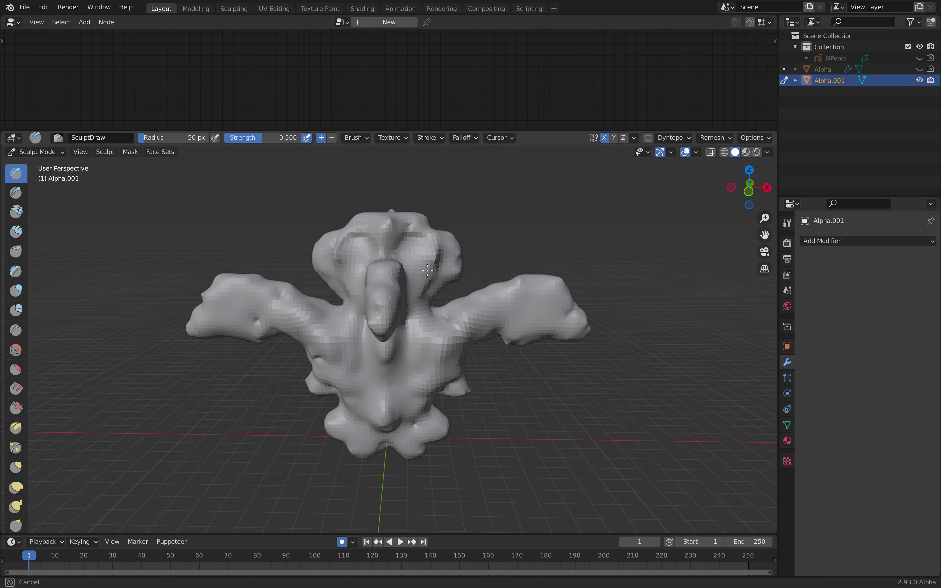
pyautogui.moveTo(427, 270); pyautogui.dragTo(405, 241)
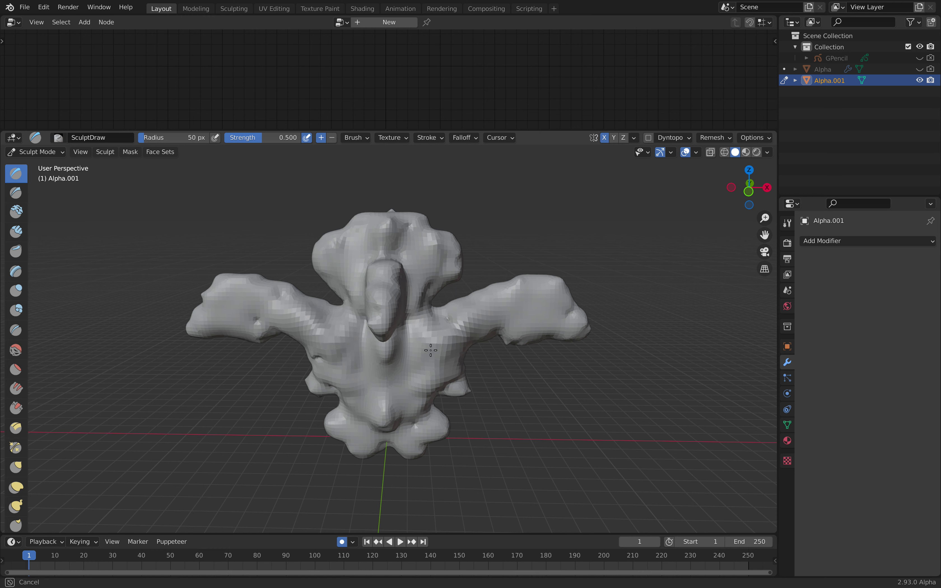
pyautogui.moveTo(419, 366)
pyautogui.mouseDown()
pyautogui.moveTo(442, 343)
pyautogui.moveTo(442, 357)
pyautogui.moveTo(417, 357)
pyautogui.moveTo(482, 319)
pyautogui.moveTo(432, 373)
pyautogui.moveTo(414, 330)
pyautogui.moveTo(405, 406)
pyautogui.moveTo(428, 429)
pyautogui.mouseUp()
# Step: Reshape the body's sides and arms from behind and its front with the Grab brush at a 159 px radius
pyautogui.scroll(1, 433, 353)
pyautogui.moveTo(470, 403)
pyautogui.mouseDown(button='middle')
pyautogui.moveTo(361, 416)
pyautogui.moveTo(361, 380)
pyautogui.moveTo(234, 366)
pyautogui.mouseUp(button='middle')
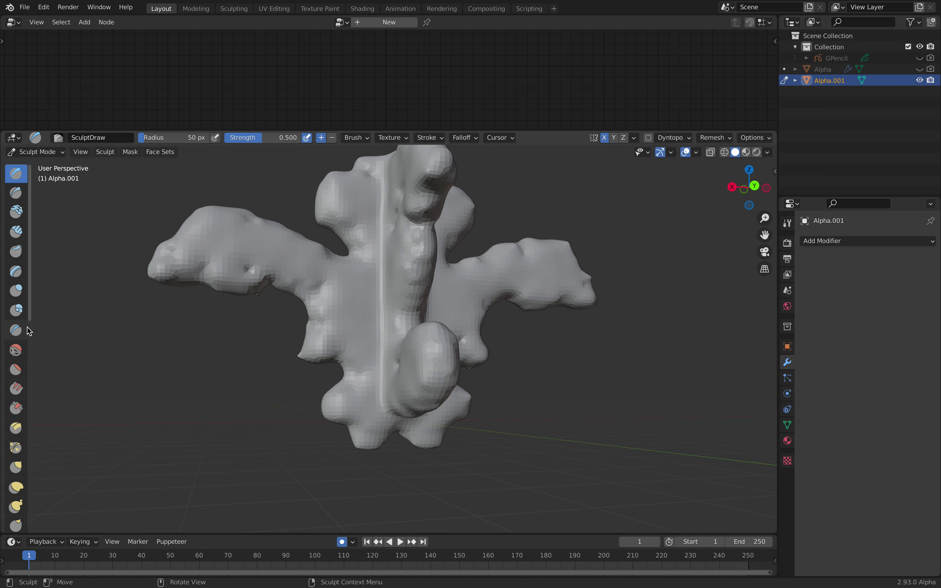
pyautogui.moveTo(31, 328); pyautogui.dragTo(111, 325)
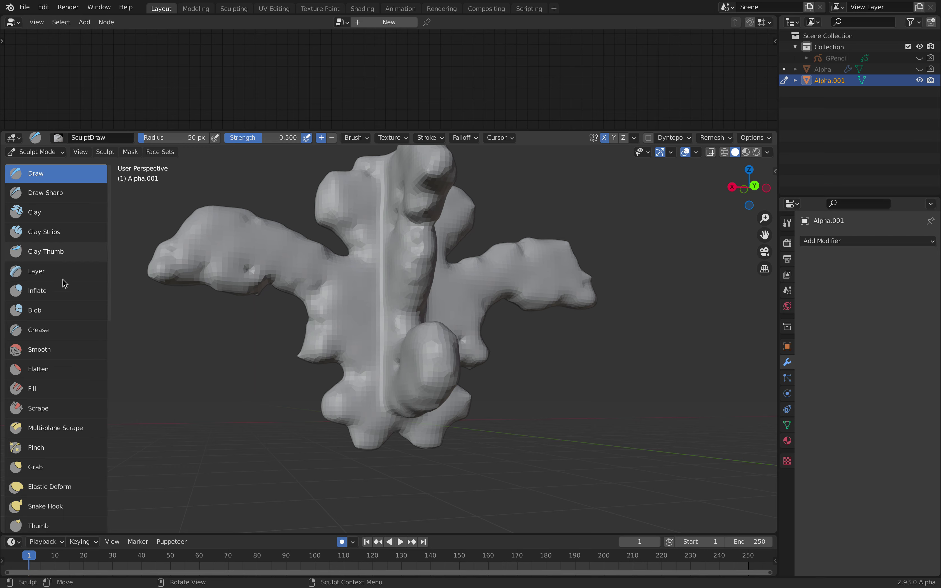
pyautogui.click(35, 467)
pyautogui.moveTo(356, 410)
pyautogui.mouseDown(button='middle')
pyautogui.moveTo(361, 432)
pyautogui.moveTo(333, 317)
pyautogui.mouseUp(button='middle')
pyautogui.moveTo(370, 401); pyautogui.dragTo(360, 442, button='middle')
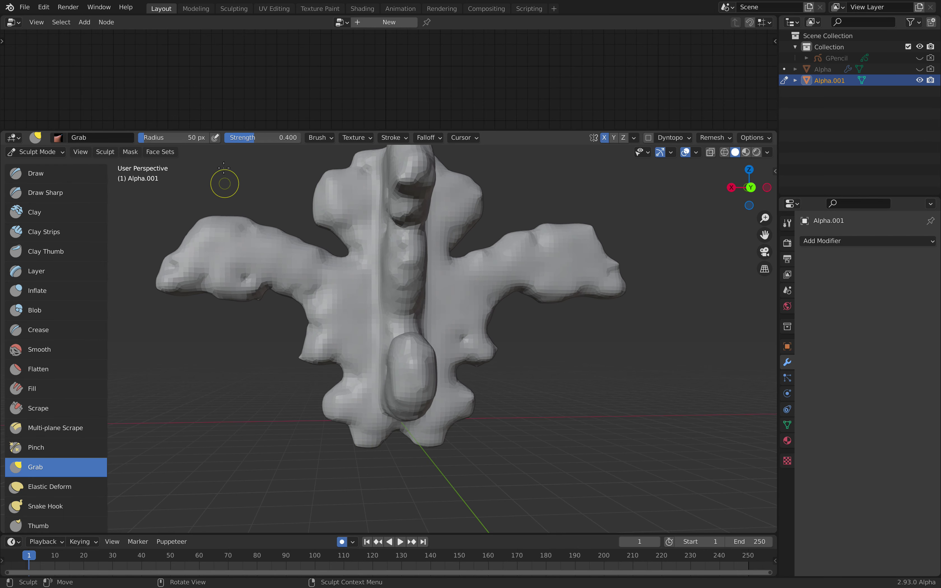
pyautogui.moveTo(352, 445)
pyautogui.mouseDown()
pyautogui.moveTo(362, 432)
pyautogui.moveTo(362, 440)
pyautogui.mouseUp()
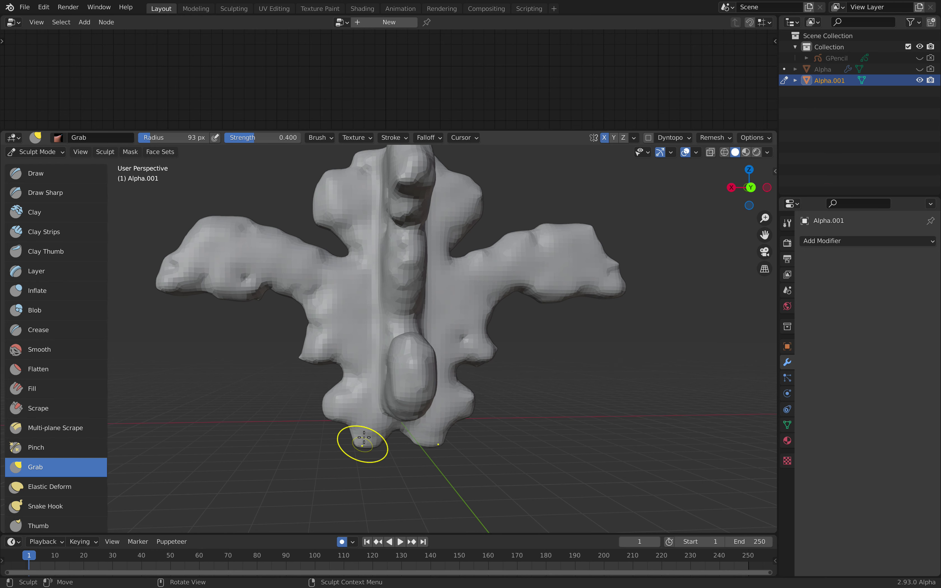
pyautogui.moveTo(179, 137); pyautogui.dragTo(192, 137)
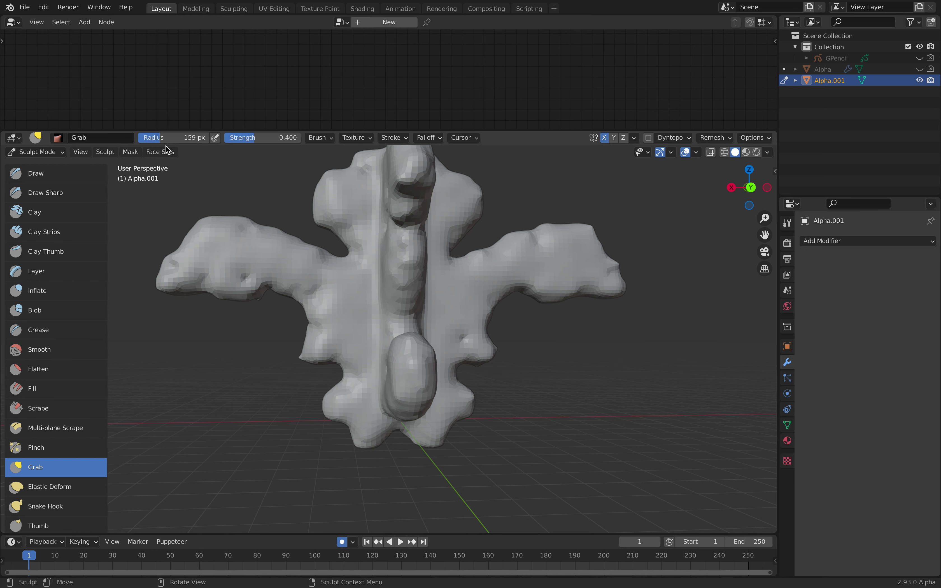
pyautogui.moveTo(305, 349); pyautogui.dragTo(322, 306)
pyautogui.moveTo(273, 283)
pyautogui.mouseDown()
pyautogui.moveTo(268, 290)
pyautogui.moveTo(231, 253)
pyautogui.moveTo(257, 263)
pyautogui.mouseUp()
pyautogui.moveTo(256, 263); pyautogui.dragTo(343, 280, button='middle')
pyautogui.moveTo(385, 313); pyautogui.dragTo(389, 306, button='middle')
pyautogui.moveTo(389, 305)
pyautogui.mouseDown()
pyautogui.moveTo(404, 242)
pyautogui.moveTo(412, 244)
pyautogui.moveTo(404, 253)
pyautogui.mouseUp()
pyautogui.moveTo(401, 265)
pyautogui.mouseDown(button='middle')
pyautogui.moveTo(389, 261)
pyautogui.moveTo(404, 252)
pyautogui.moveTo(210, 233)
pyautogui.moveTo(424, 310)
pyautogui.moveTo(408, 283)
pyautogui.mouseUp(button='middle')
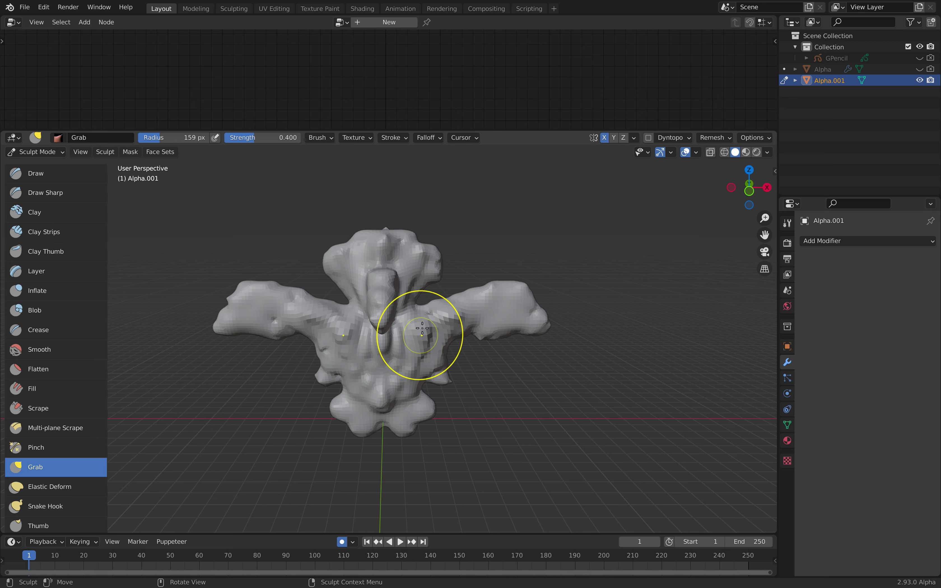
# Step: Build up the shoulders, neck and chest muscles with the Draw brush at a 159 px radius
pyautogui.scroll(2, 423, 327)
pyautogui.click(69, 180)
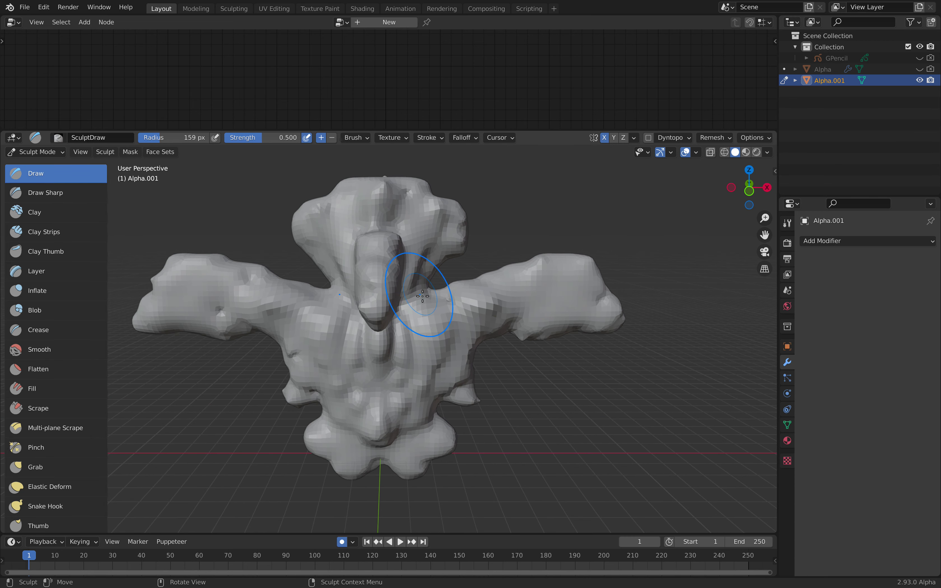
pyautogui.moveTo(438, 329)
pyautogui.mouseDown(button='middle')
pyautogui.moveTo(440, 350)
pyautogui.moveTo(443, 298)
pyautogui.mouseUp(button='middle')
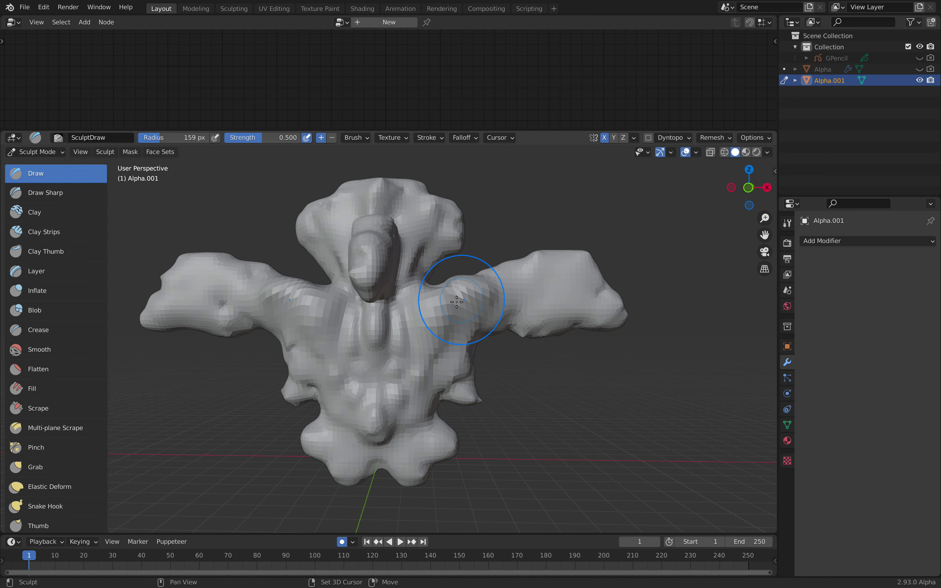
pyautogui.moveTo(457, 302); pyautogui.dragTo(405, 323)
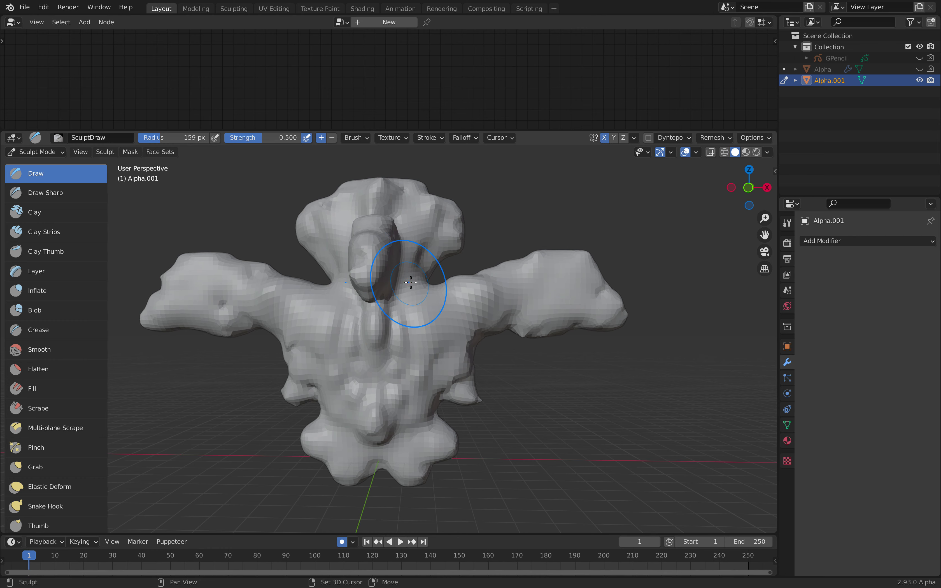
pyautogui.moveTo(414, 232); pyautogui.dragTo(408, 280, button='middle')
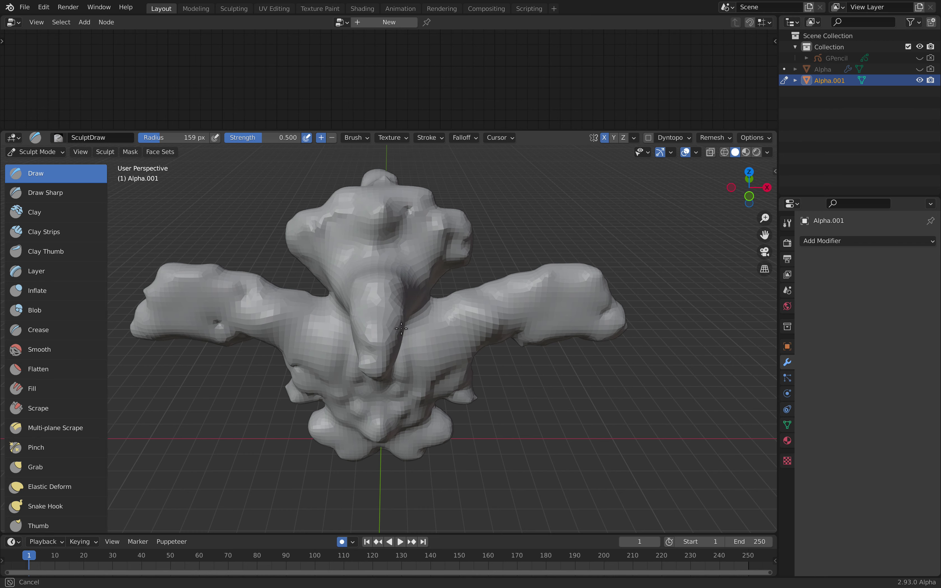
pyautogui.moveTo(410, 364); pyautogui.dragTo(425, 339, button='middle')
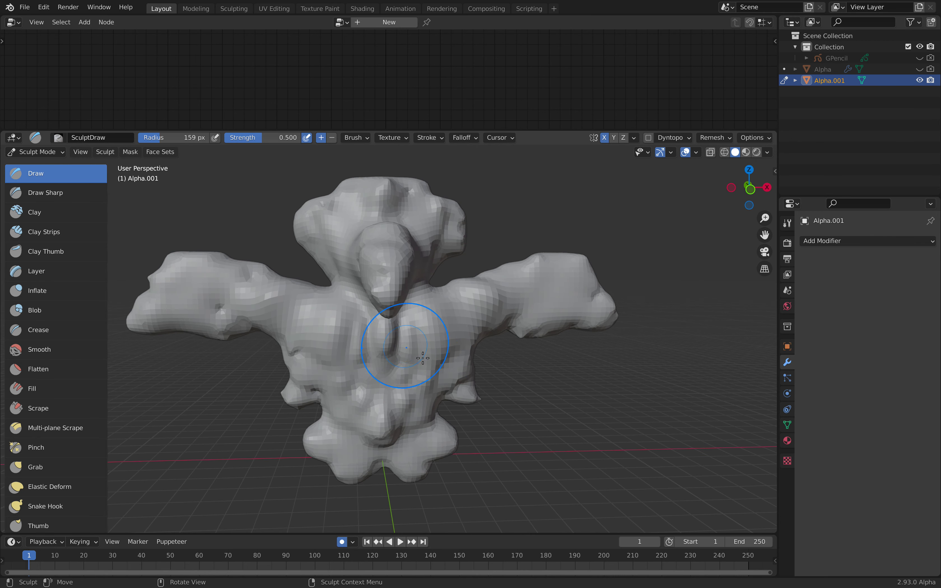
# Step: Return to Object Mode and save the file as a new incremental version, mechadeco_002.blend, on the Desktop
pyautogui.click(37, 151)
pyautogui.click(49, 166)
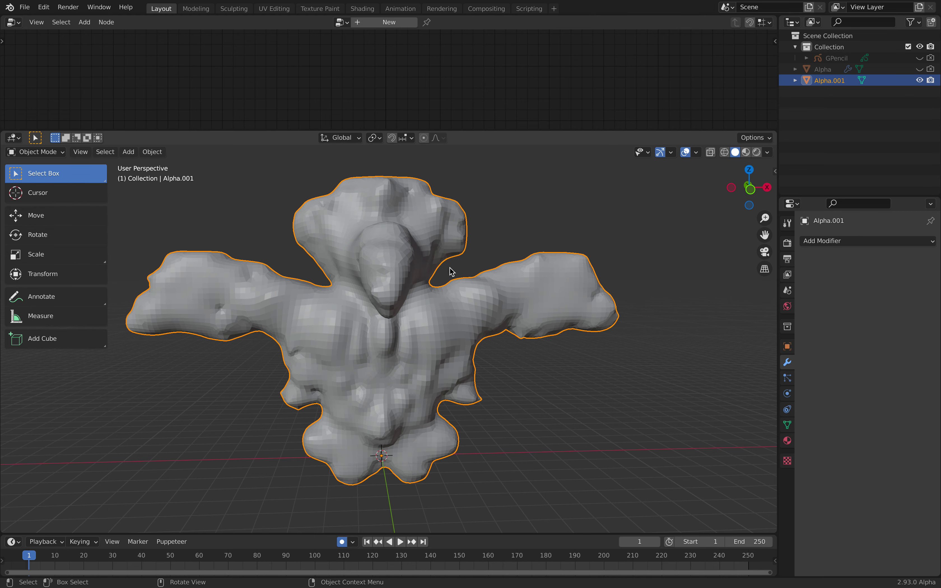
pyautogui.click(30, 9)
pyautogui.click(74, 96)
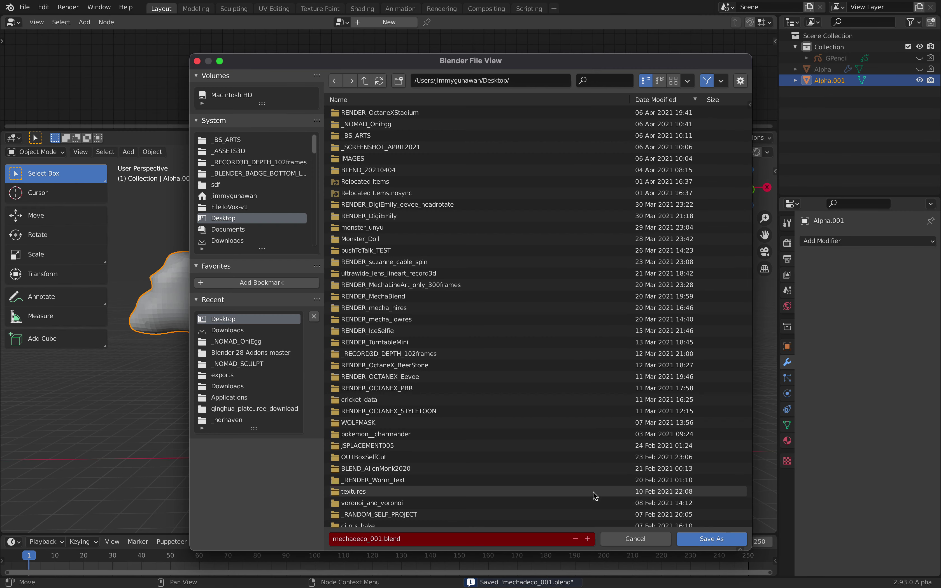
pyautogui.click(588, 538)
pyautogui.click(713, 538)
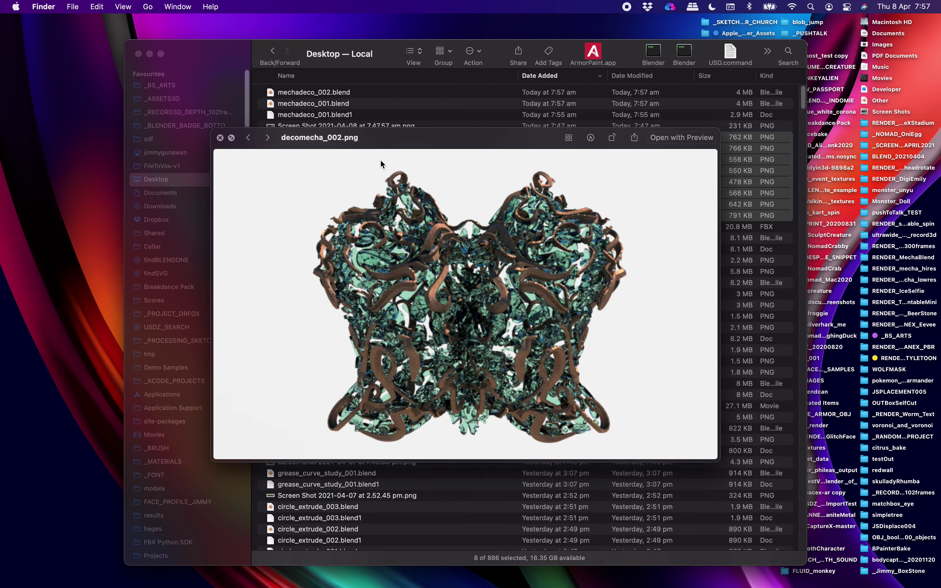
# Step: Examine the previewed decomecha reference renders and the earlier strokes-to-mesh screenshot in Finder
pyautogui.press('Up')
pyautogui.press('Up')
pyautogui.press('Up')
pyautogui.press('Up')
pyautogui.press('Up')
pyautogui.press('Up')
pyautogui.press('Up')
pyautogui.press('Up')
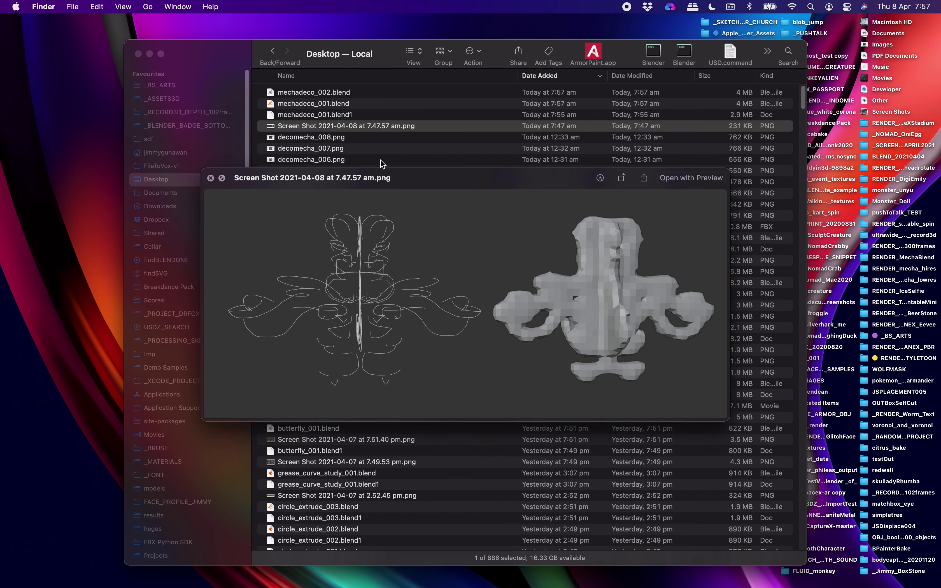
pyautogui.press('Down')
pyautogui.press('Down')
pyautogui.press('Down')
pyautogui.press('Down')
pyautogui.press('Down')
pyautogui.press('Down')
pyautogui.press('Up')
pyautogui.press('Down')
pyautogui.press('Down')
pyautogui.press('Down')
pyautogui.press('Down')
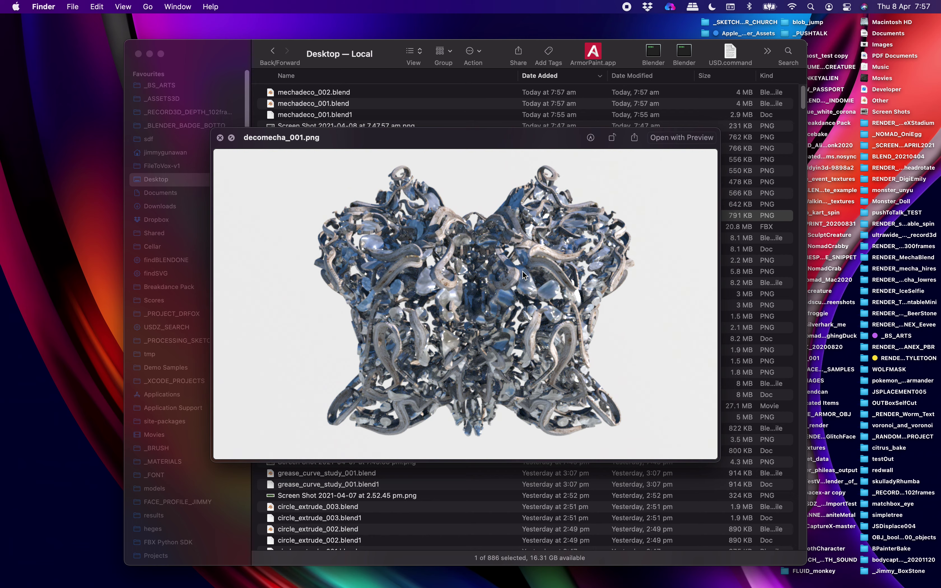
# Step: Switch back to Blender, put Alpha.001 in Sculpt Mode and enable Dyntopo for the Draw brush
pyautogui.press('super+Tab')
pyautogui.moveTo(474, 281)
pyautogui.mouseDown(button='middle')
pyautogui.moveTo(369, 240)
pyautogui.moveTo(401, 255)
pyautogui.moveTo(412, 343)
pyautogui.mouseUp(button='middle')
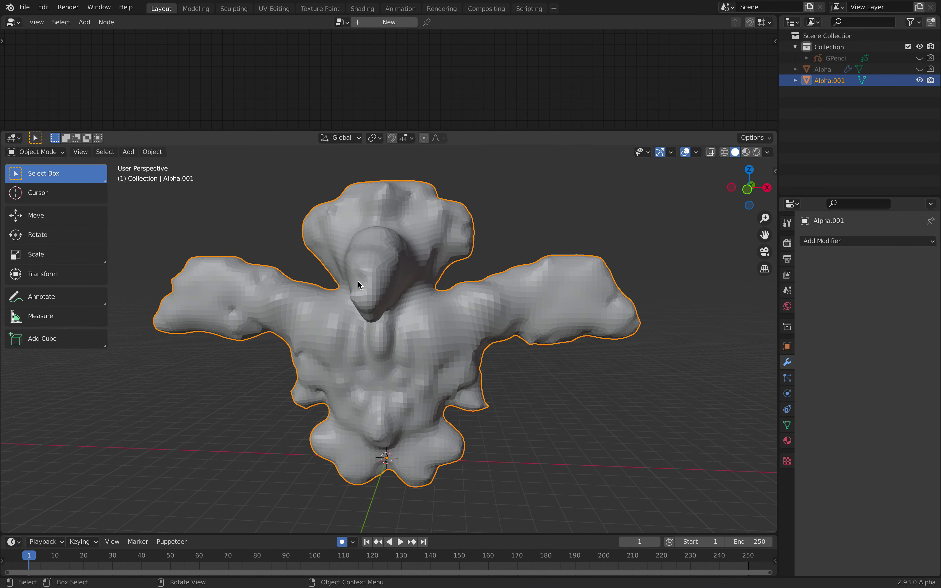
pyautogui.moveTo(483, 283); pyautogui.dragTo(424, 328, button='middle')
pyautogui.scroll(2, 424, 328)
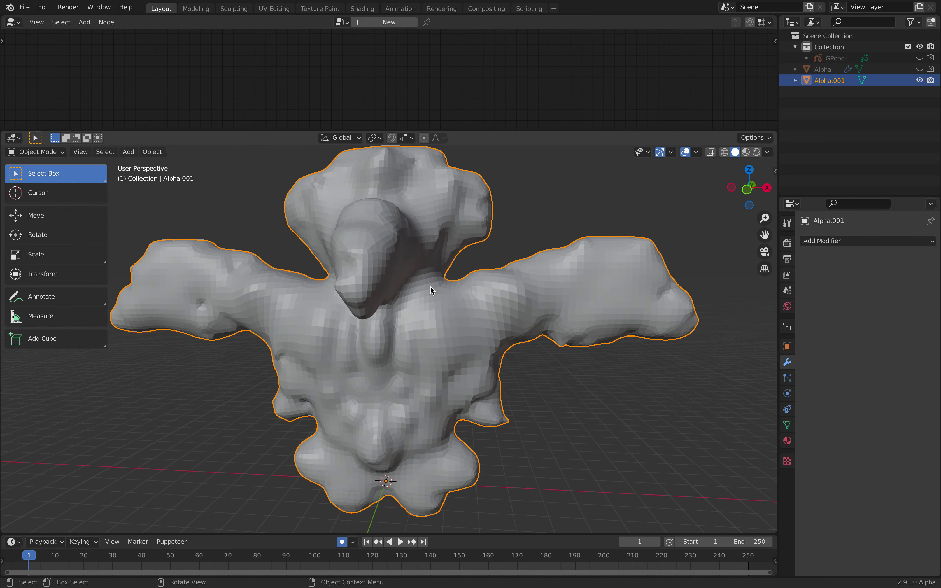
pyautogui.click(37, 151)
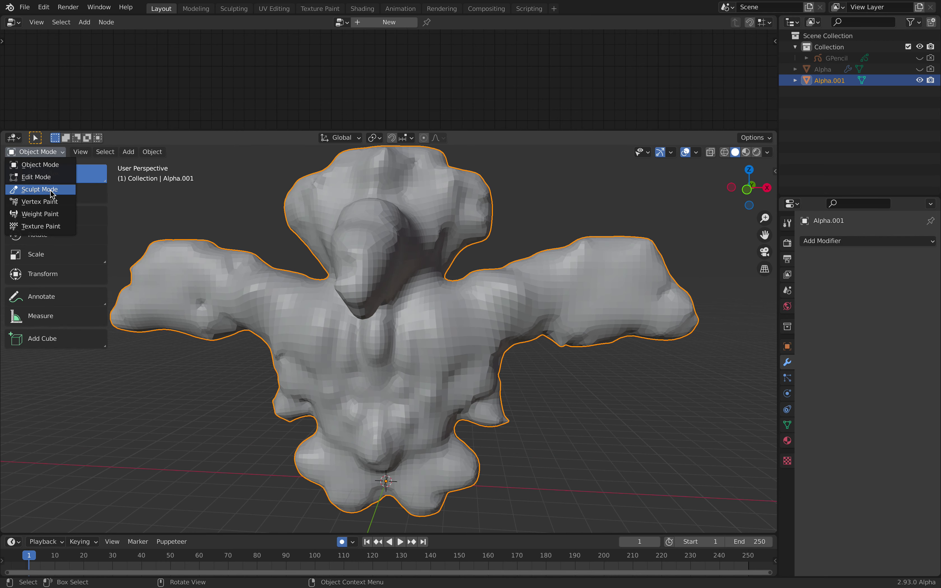
pyautogui.click(52, 190)
pyautogui.click(648, 138)
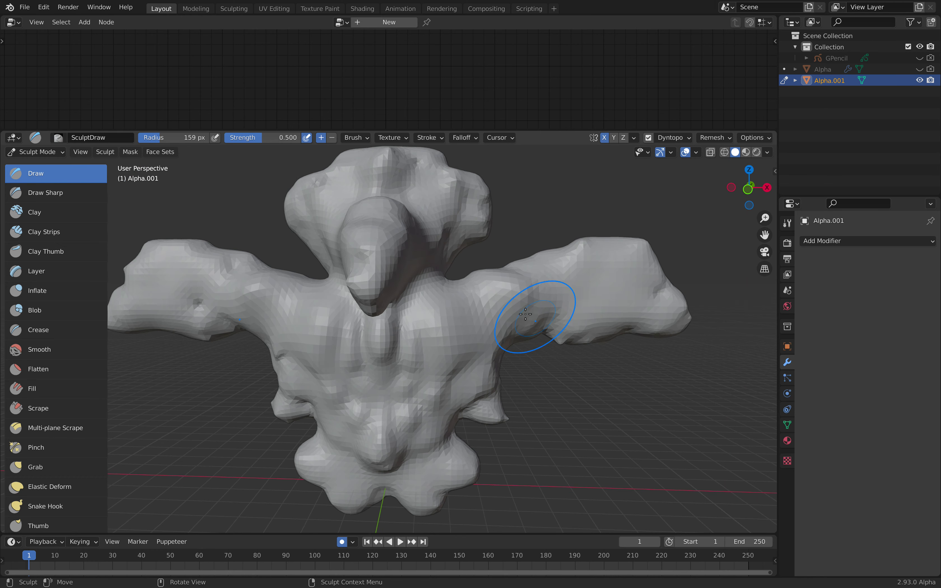
pyautogui.scroll(2, 497, 300)
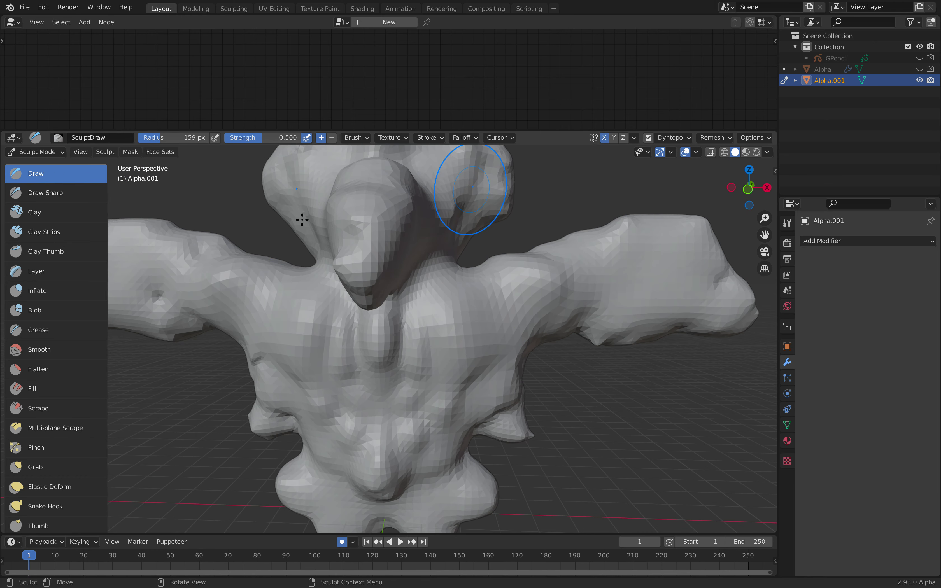
# Step: Set the Draw brush radius to 94 px and sculpt curved ridges across the upper chest
pyautogui.rightClick(587, 226)
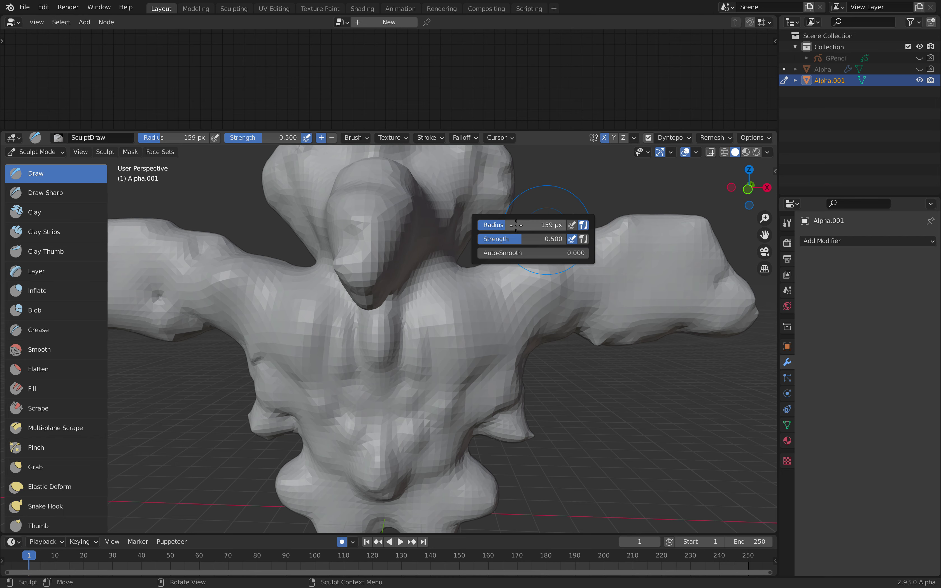
pyautogui.moveTo(519, 225); pyautogui.dragTo(487, 227)
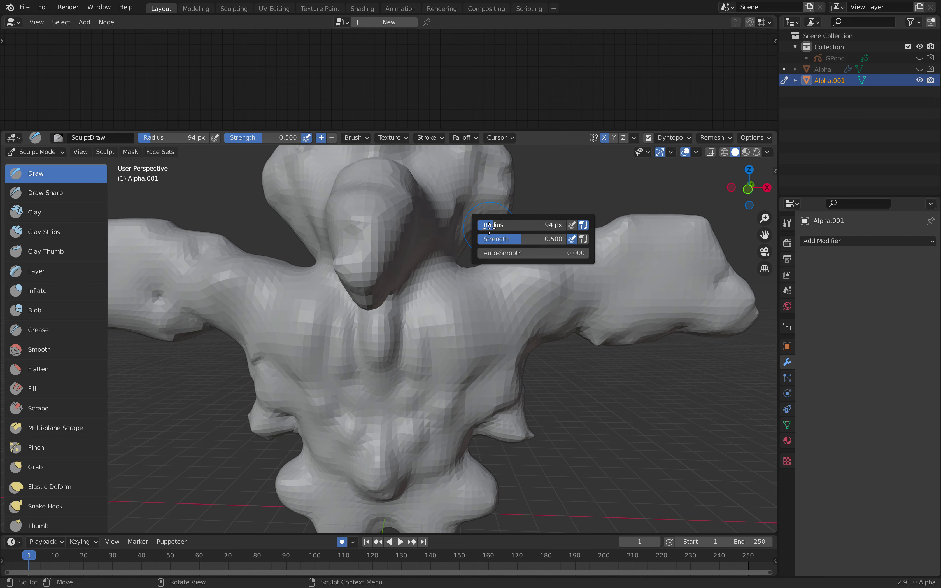
pyautogui.scroll(4, 438, 311)
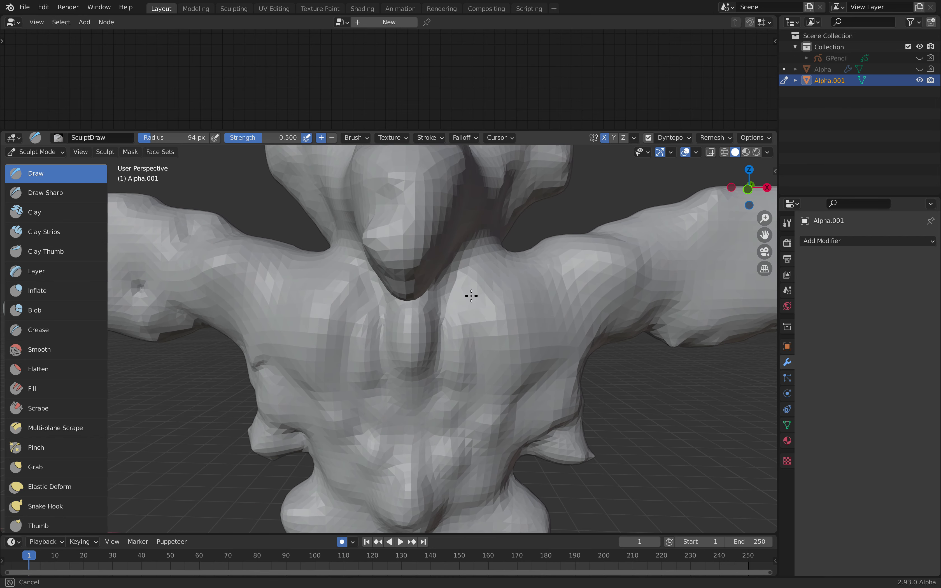
pyautogui.scroll(2, 471, 295)
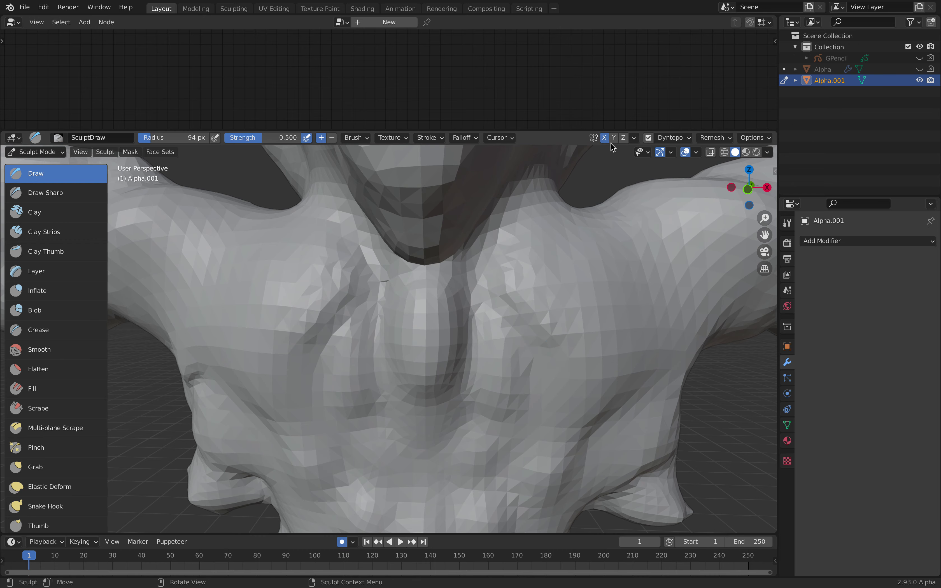
pyautogui.scroll(2, 536, 261)
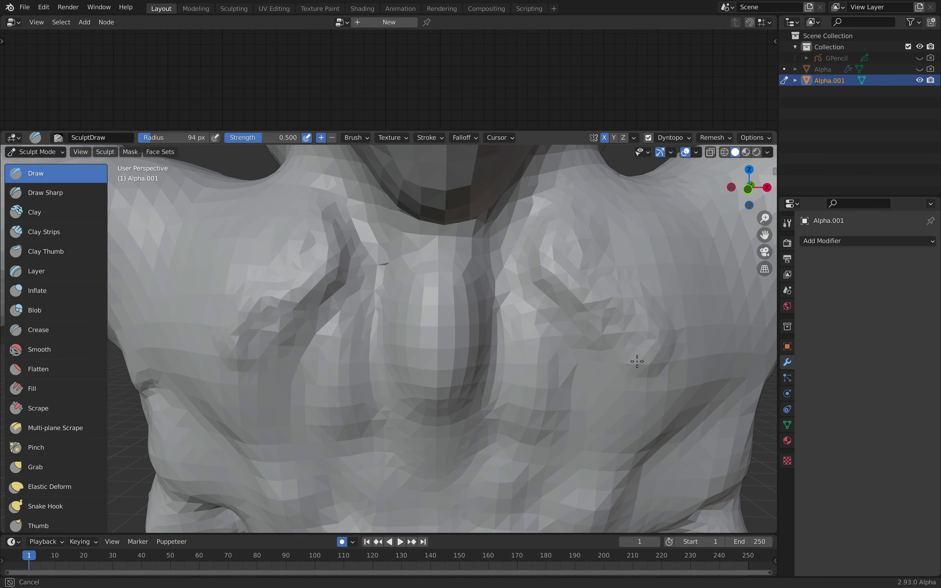
pyautogui.scroll(2, 588, 199)
pyautogui.moveTo(588, 199)
pyautogui.mouseDown()
pyautogui.moveTo(714, 296)
pyautogui.moveTo(696, 312)
pyautogui.moveTo(642, 198)
pyautogui.moveTo(668, 278)
pyautogui.moveTo(664, 347)
pyautogui.moveTo(640, 230)
pyautogui.moveTo(576, 261)
pyautogui.mouseUp()
pyautogui.keyDown('shift'); pyautogui.moveTo(576, 261); pyautogui.dragTo(571, 218, button='middle'); pyautogui.keyUp('shift')
pyautogui.moveTo(572, 218)
pyautogui.mouseDown()
pyautogui.moveTo(536, 326)
pyautogui.moveTo(498, 391)
pyautogui.moveTo(540, 216)
pyautogui.moveTo(534, 346)
pyautogui.moveTo(545, 373)
pyautogui.mouseUp()
# Step: Sculpt curved ridges over the lower chest and abdomen, and build up the upper arms
pyautogui.keyDown('shift'); pyautogui.moveTo(634, 355); pyautogui.dragTo(639, 297, button='middle'); pyautogui.keyUp('shift')
pyautogui.moveTo(640, 297)
pyautogui.mouseDown()
pyautogui.moveTo(542, 429)
pyautogui.moveTo(521, 441)
pyautogui.moveTo(649, 280)
pyautogui.moveTo(597, 399)
pyautogui.moveTo(511, 435)
pyautogui.mouseUp()
pyautogui.scroll(-3, 512, 336)
pyautogui.moveTo(477, 371)
pyautogui.mouseDown()
pyautogui.moveTo(580, 376)
pyautogui.moveTo(483, 380)
pyautogui.moveTo(483, 362)
pyautogui.moveTo(560, 356)
pyautogui.mouseUp()
pyautogui.scroll(-2, 560, 356)
pyautogui.moveTo(506, 296)
pyautogui.mouseDown()
pyautogui.moveTo(552, 226)
pyautogui.moveTo(537, 226)
pyautogui.moveTo(641, 218)
pyautogui.moveTo(646, 197)
pyautogui.moveTo(521, 249)
pyautogui.moveTo(588, 199)
pyautogui.mouseUp()
pyautogui.scroll(-2, 588, 199)
pyautogui.scroll(2, 550, 246)
pyautogui.moveTo(553, 241)
pyautogui.mouseDown()
pyautogui.moveTo(675, 204)
pyautogui.moveTo(584, 241)
pyautogui.mouseUp()
pyautogui.scroll(-2, 656, 216)
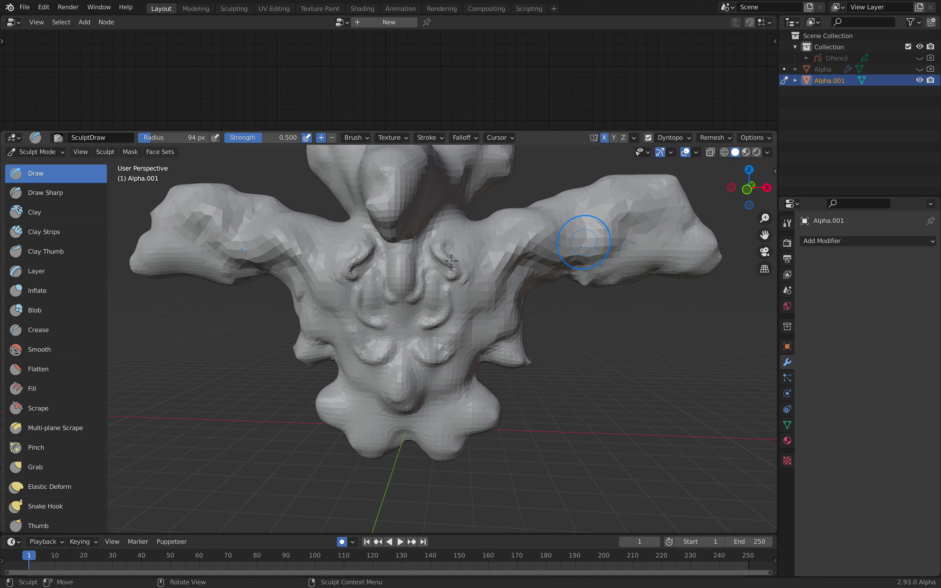
# Step: Return to Object Mode and add a Bezier curve to the scene
pyautogui.click(47, 152)
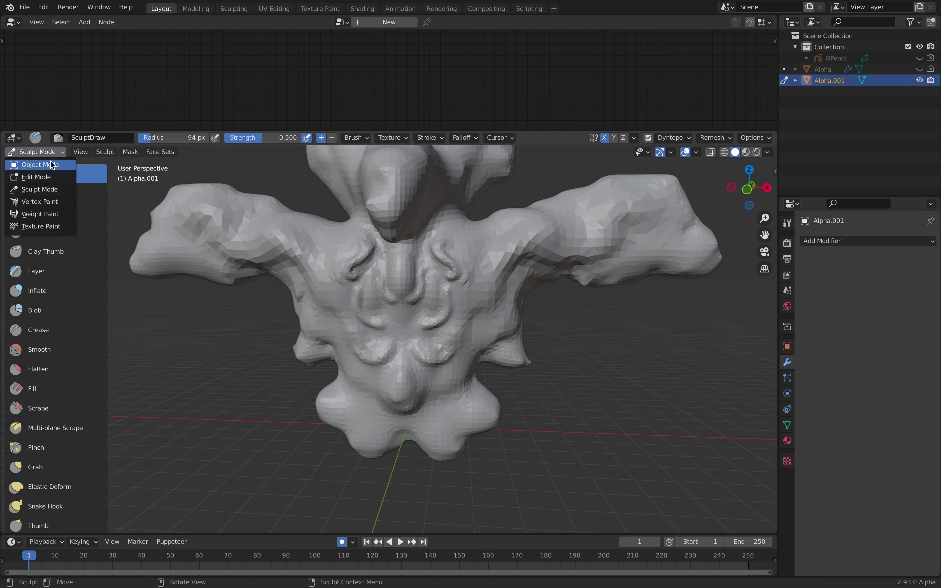
pyautogui.click(35, 165)
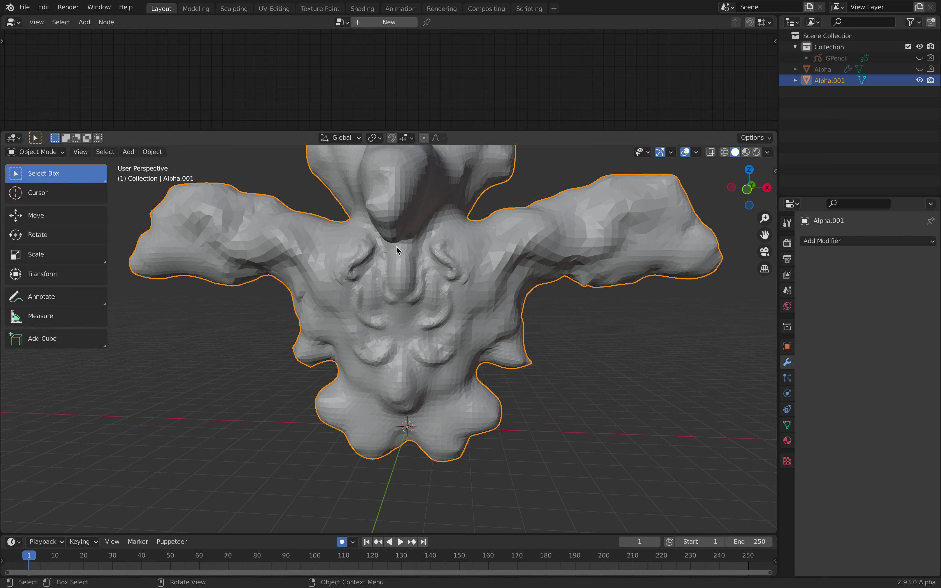
pyautogui.moveTo(445, 268); pyautogui.dragTo(463, 308, button='middle')
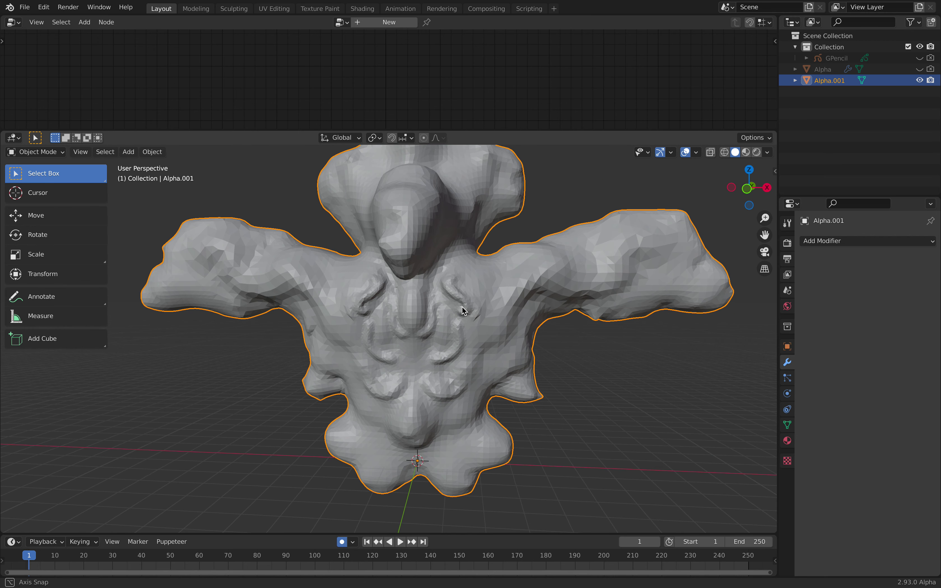
pyautogui.moveTo(474, 268)
pyautogui.mouseDown(button='middle')
pyautogui.moveTo(508, 267)
pyautogui.moveTo(495, 281)
pyautogui.mouseUp(button='middle')
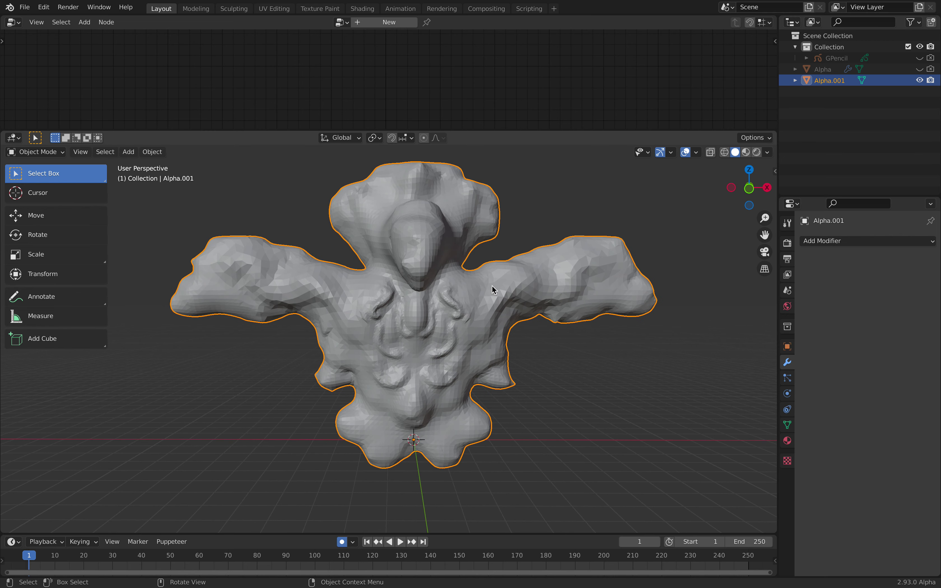
pyautogui.hotkey('shift', 'a')
pyautogui.moveTo(447, 301)
pyautogui.click(539, 298)
pyautogui.moveTo(540, 301); pyautogui.dragTo(473, 353, button='middle')
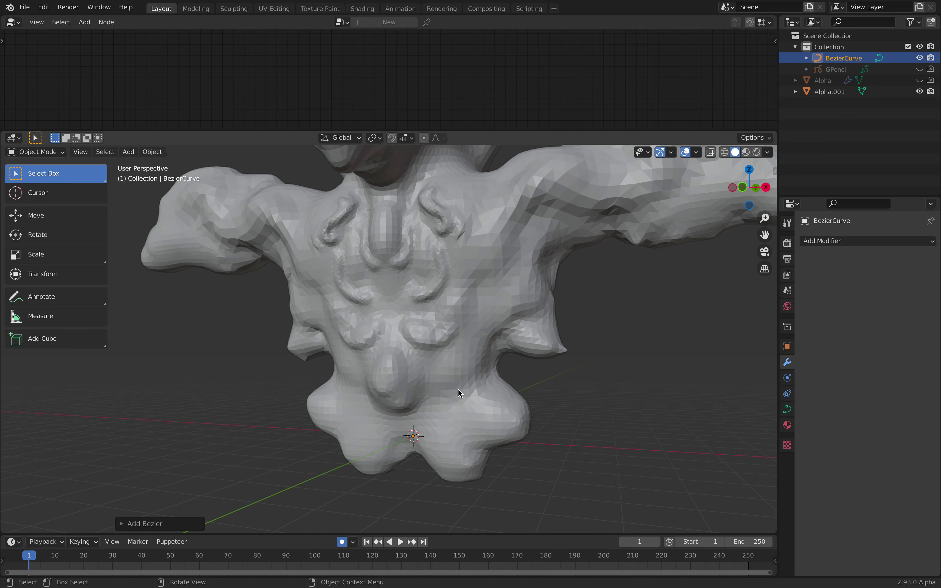
pyautogui.moveTo(461, 393); pyautogui.dragTo(460, 393, button='middle')
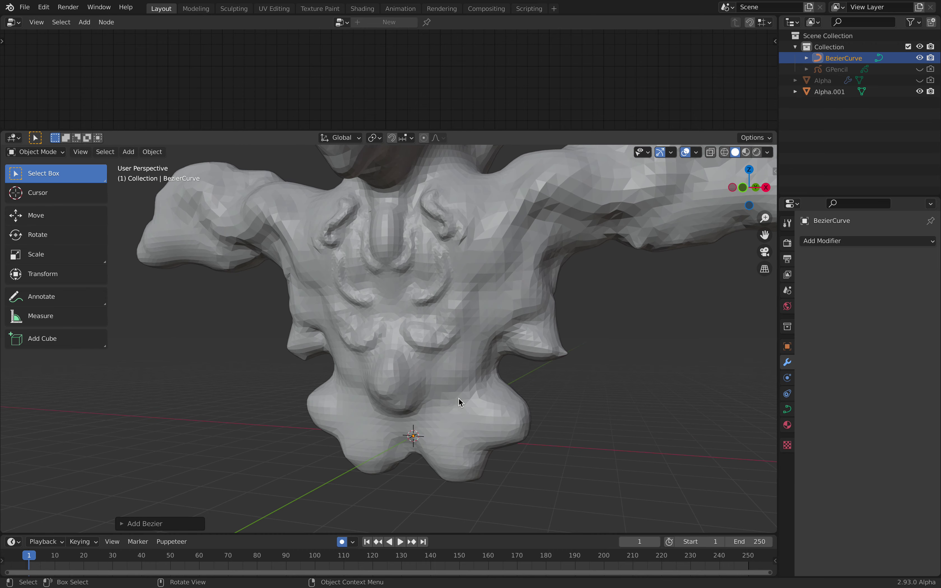
# Step: Move the Bezier curve along the Y axis until it sits in front of the torso
pyautogui.moveTo(454, 454); pyautogui.dragTo(502, 418, button='middle')
pyautogui.press('g')
pyautogui.press('y')
pyautogui.click(438, 410)
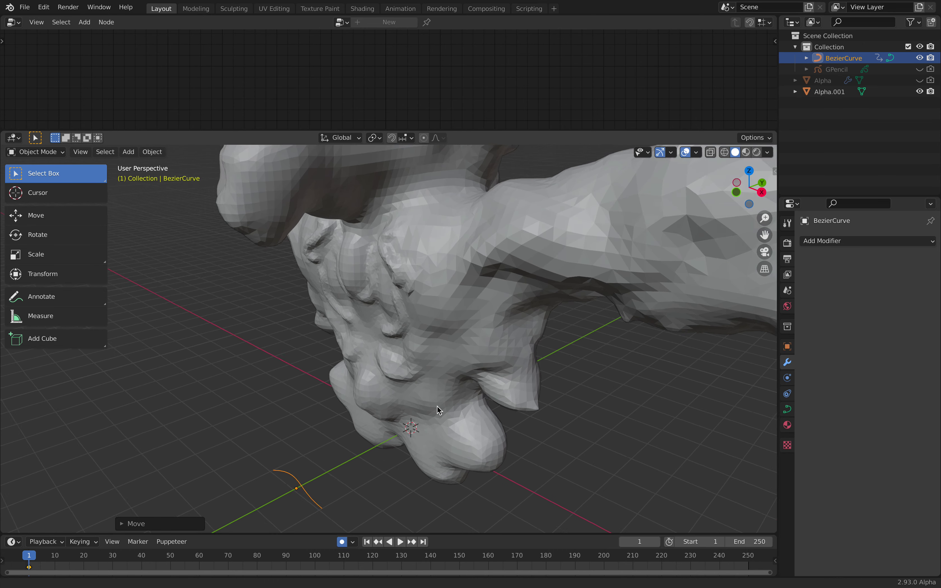
pyautogui.moveTo(439, 411); pyautogui.dragTo(405, 420, button='middle')
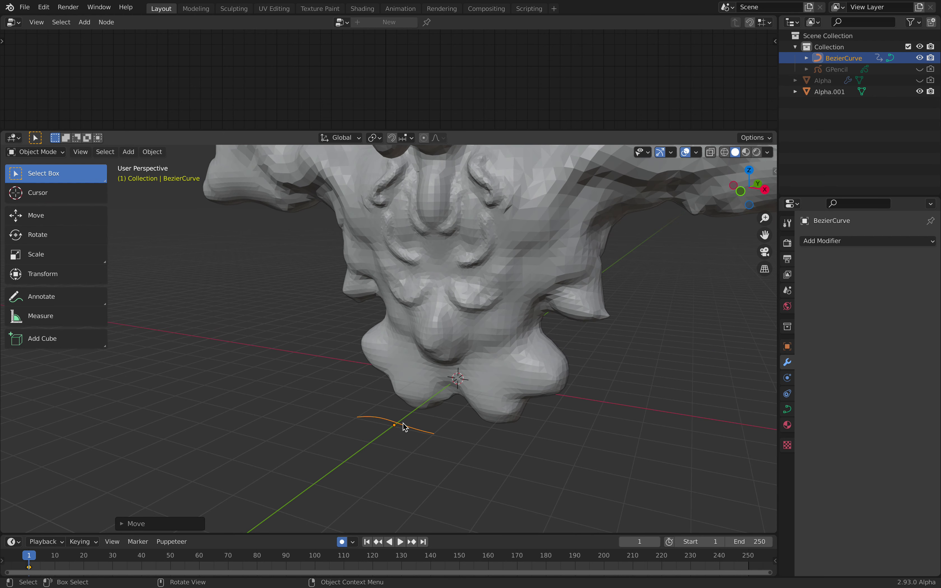
# Step: Enter Edit Mode on BezierCurve and delete all of its vertices
pyautogui.press('Tab')
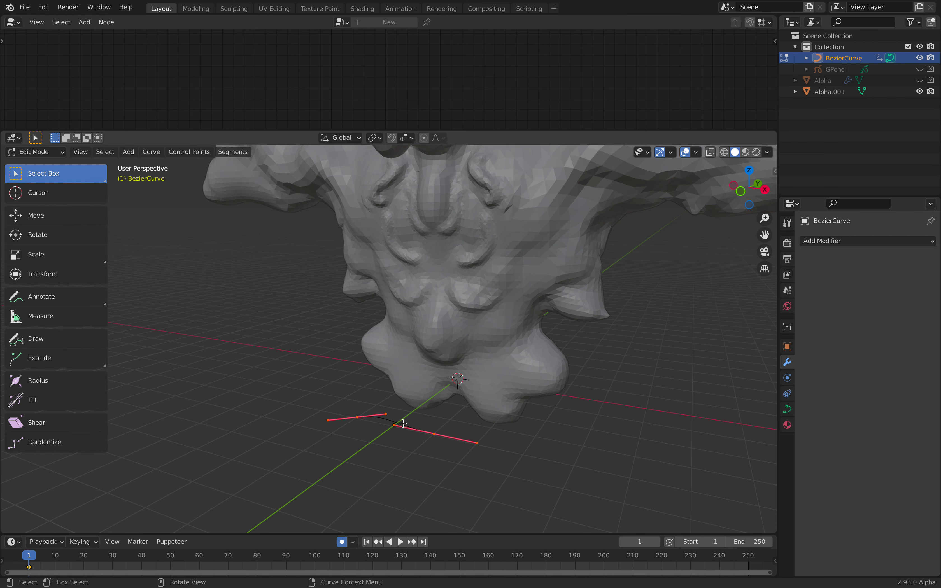
pyautogui.press('x')
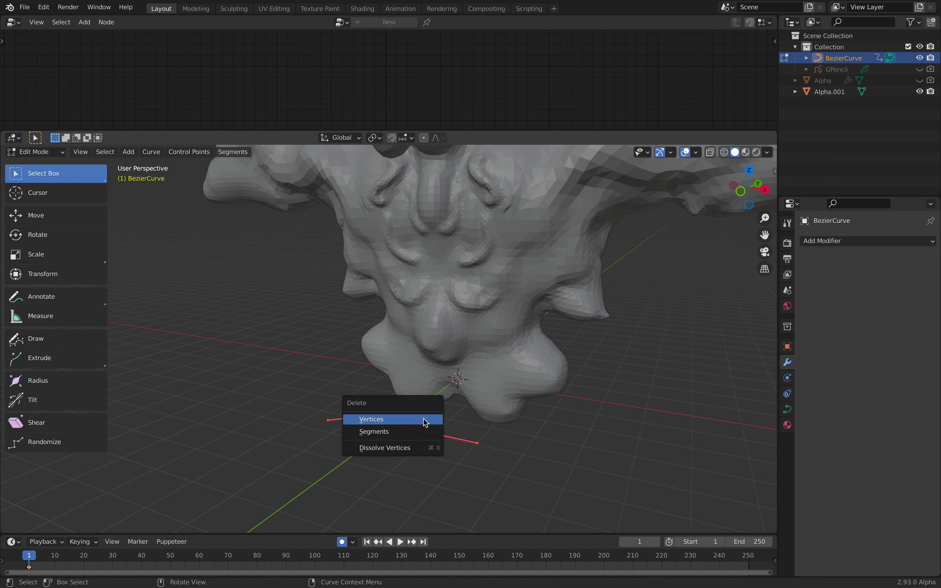
pyautogui.click(423, 422)
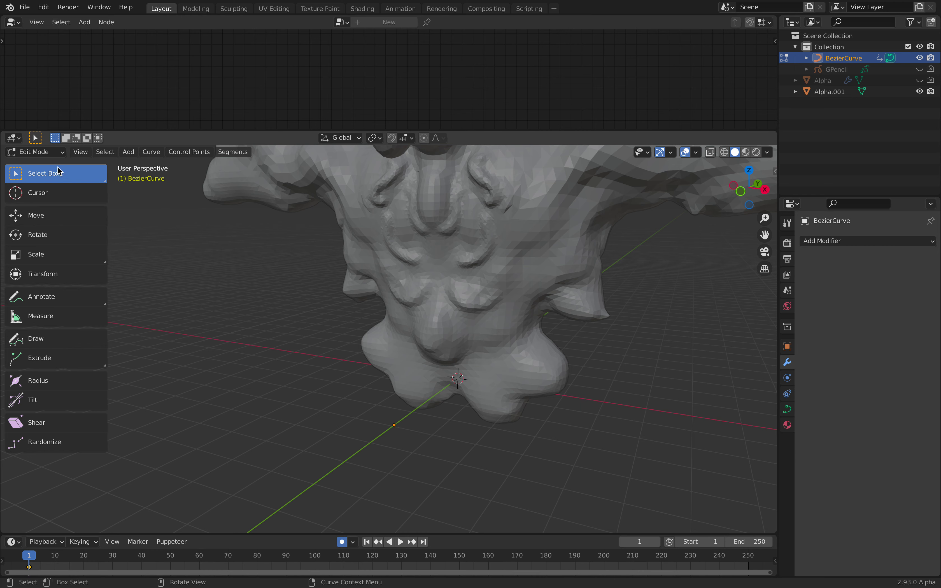
# Step: Activate the curve Draw tool with Surface depth and enlarge the 3D viewport upward
pyautogui.click(76, 343)
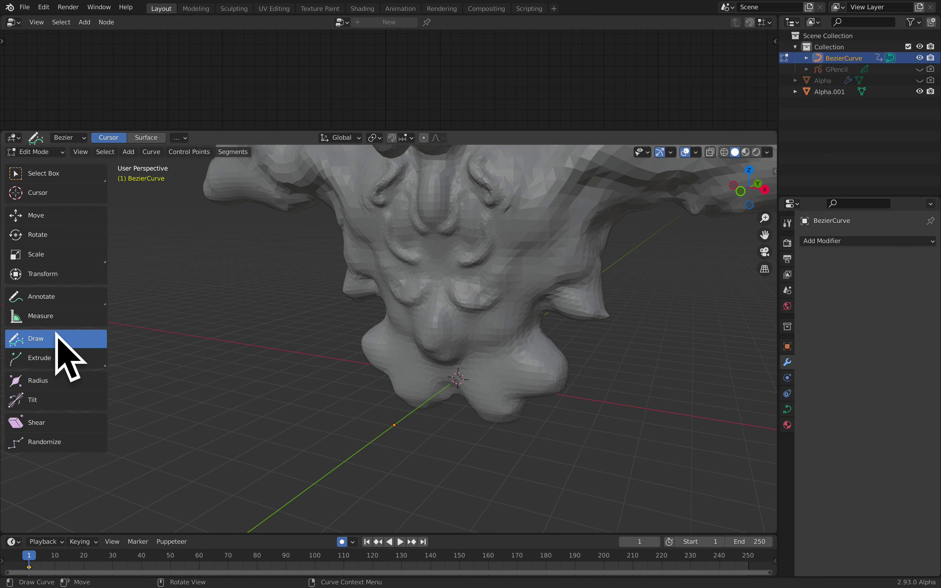
pyautogui.click(144, 151)
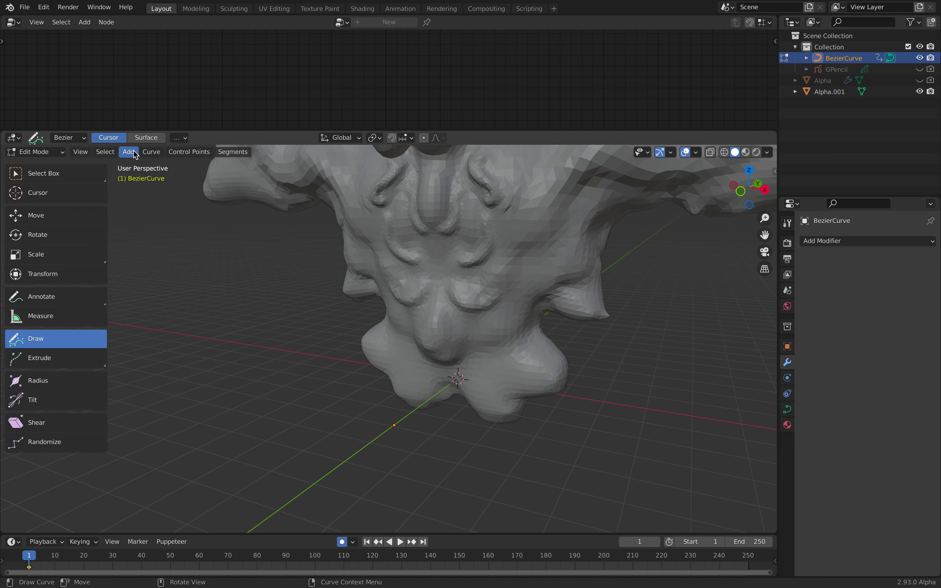
pyautogui.click(143, 138)
pyautogui.moveTo(471, 264); pyautogui.dragTo(496, 311, button='middle')
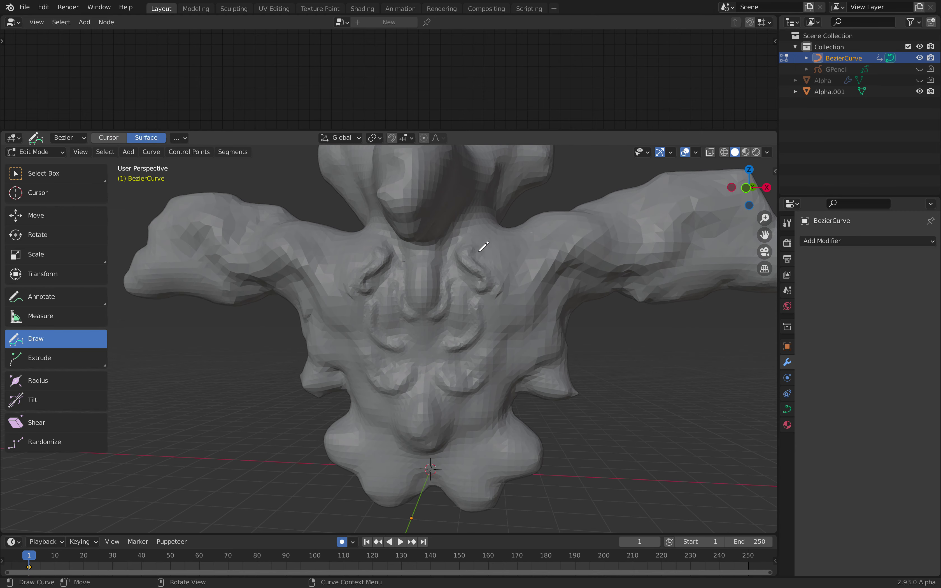
pyautogui.moveTo(516, 139); pyautogui.dragTo(515, 64)
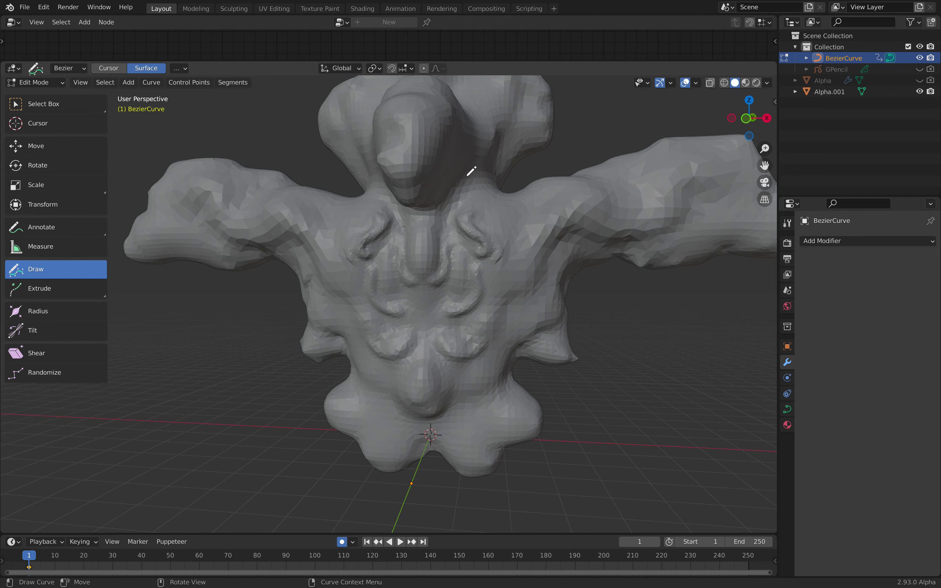
pyautogui.moveTo(471, 171); pyautogui.dragTo(618, 166, button='middle')
# Step: Set the Draw tool's Taper Start and End to 1.00 in the active tool settings
pyautogui.click(776, 101)
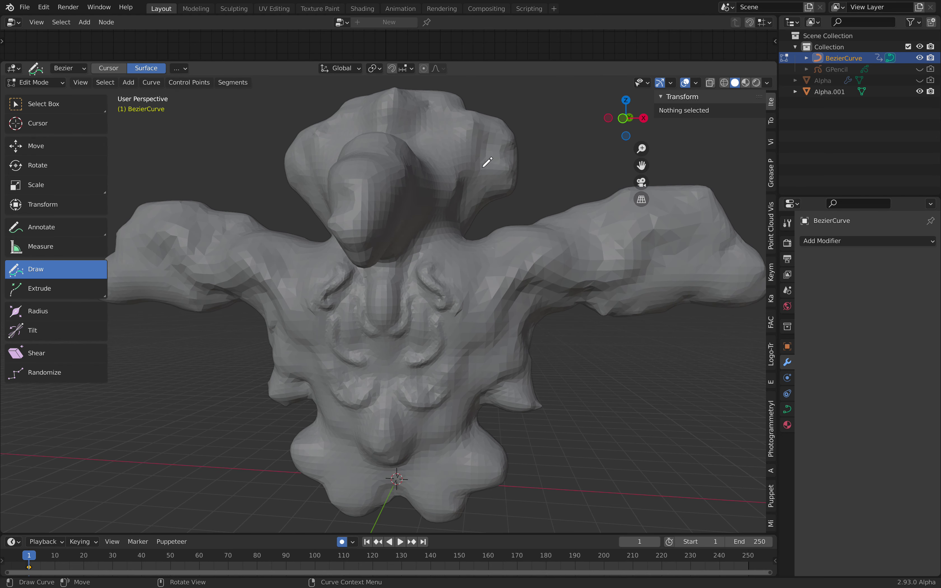
pyautogui.click(771, 122)
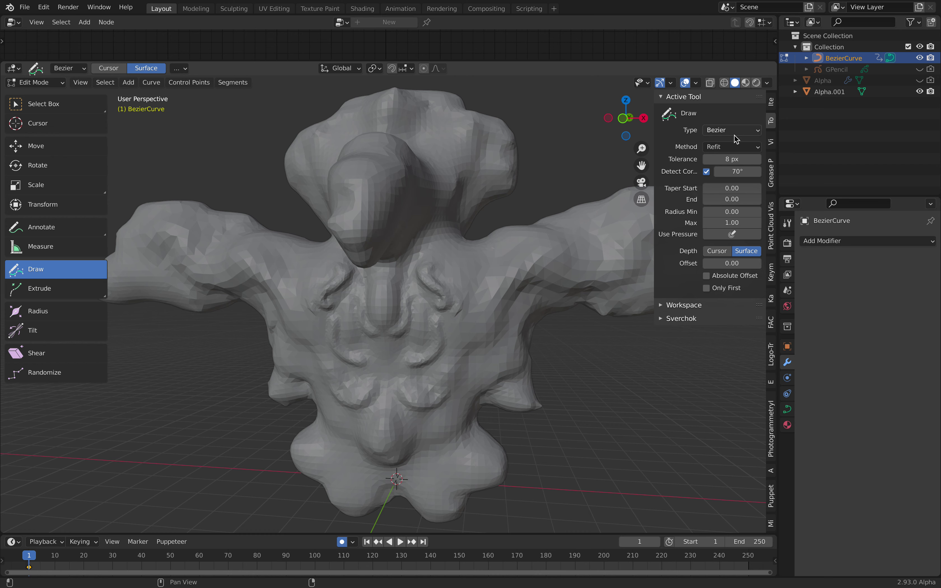
pyautogui.click(731, 189)
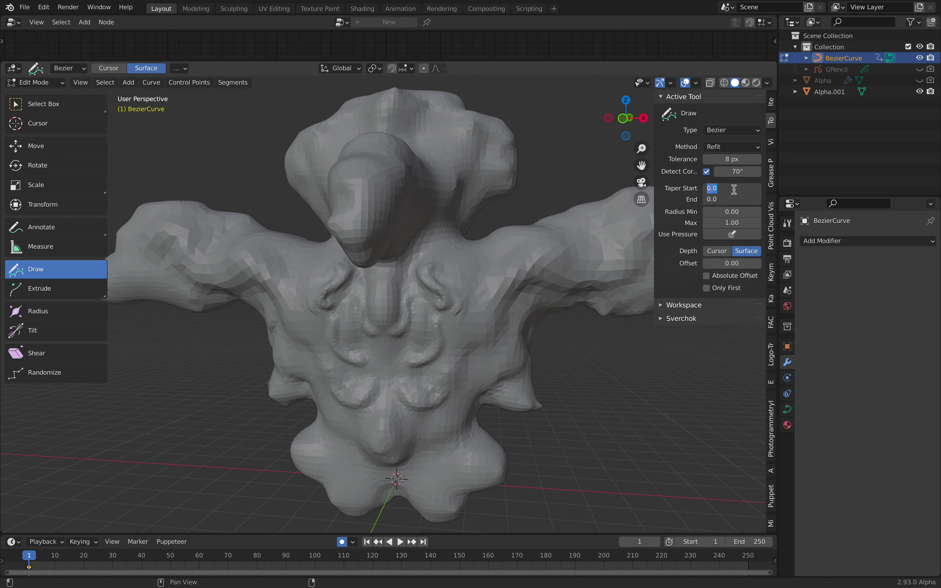
pyautogui.write('1')
pyautogui.press('Return')
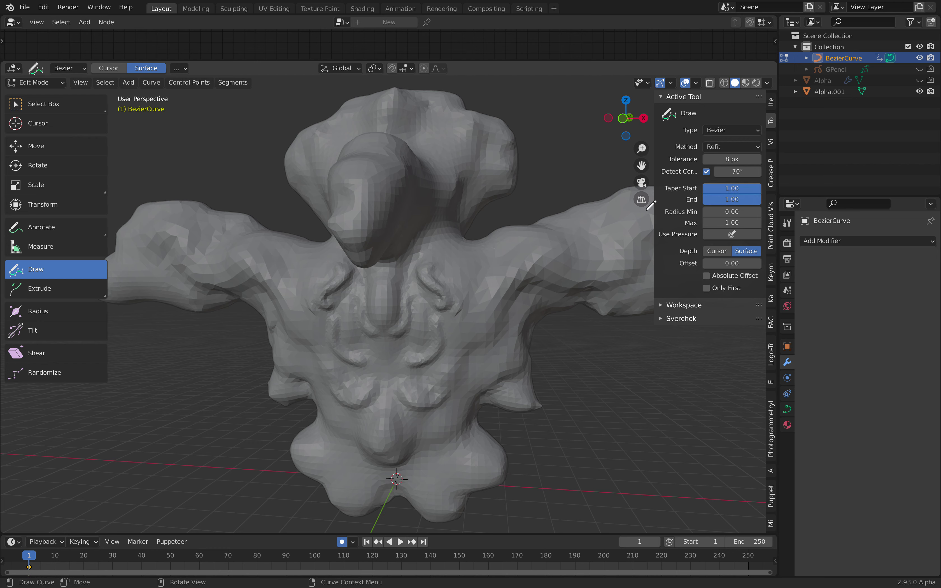
pyautogui.moveTo(653, 199); pyautogui.dragTo(673, 200)
pyautogui.moveTo(479, 321); pyautogui.dragTo(480, 304, button='middle')
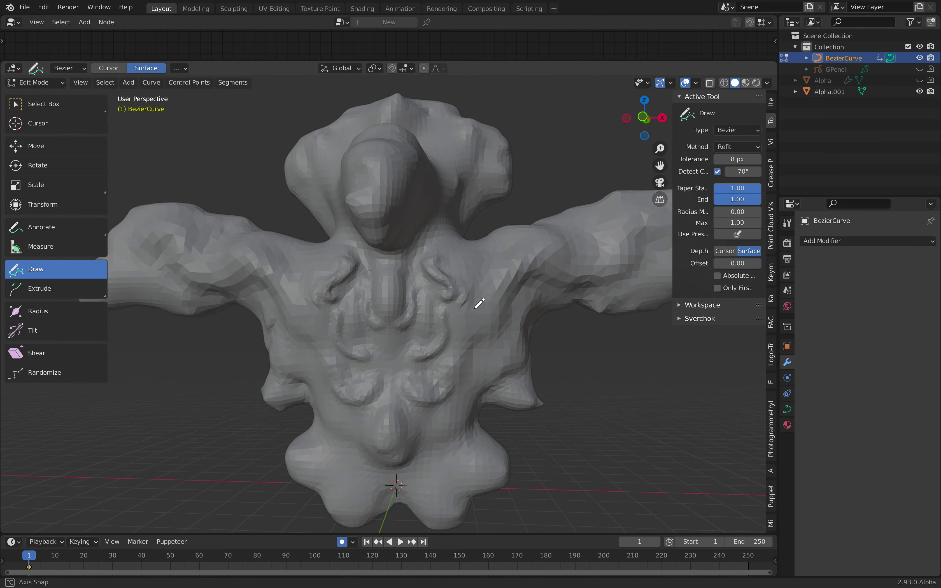
pyautogui.scroll(3, 467, 273)
pyautogui.scroll(4, 479, 207)
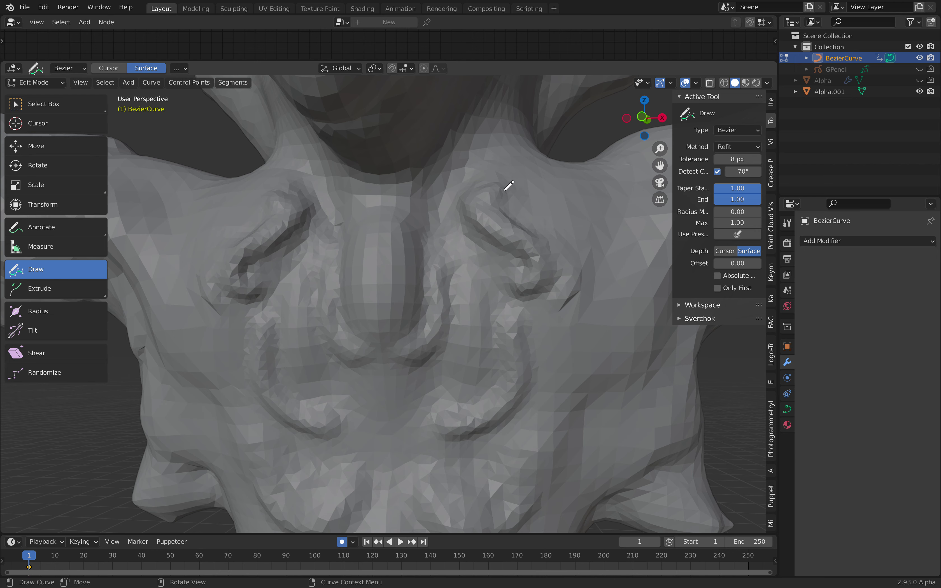
# Step: Give the curve a 0.1 m extrude and a Profile bevel with 0.36 m depth and resolution 3
pyautogui.click(787, 409)
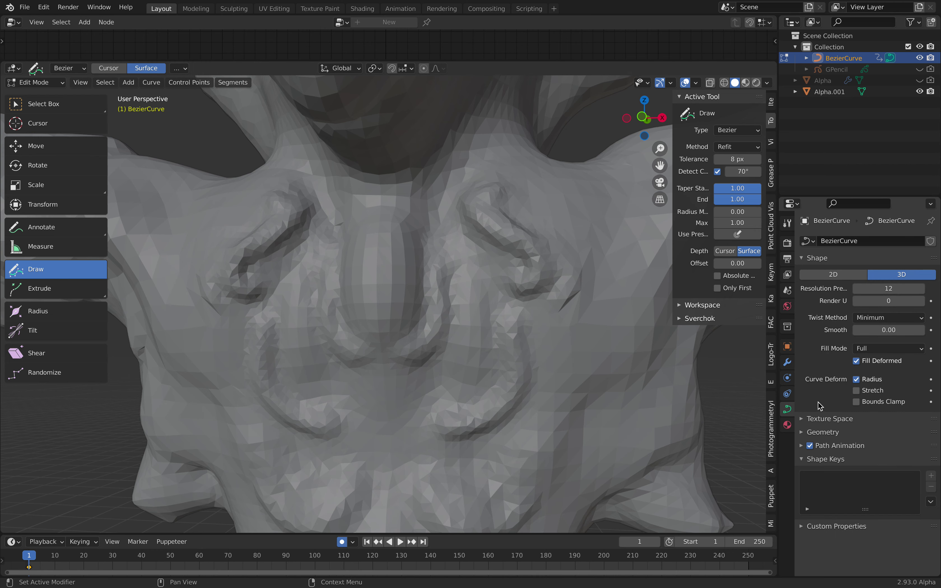
pyautogui.click(827, 430)
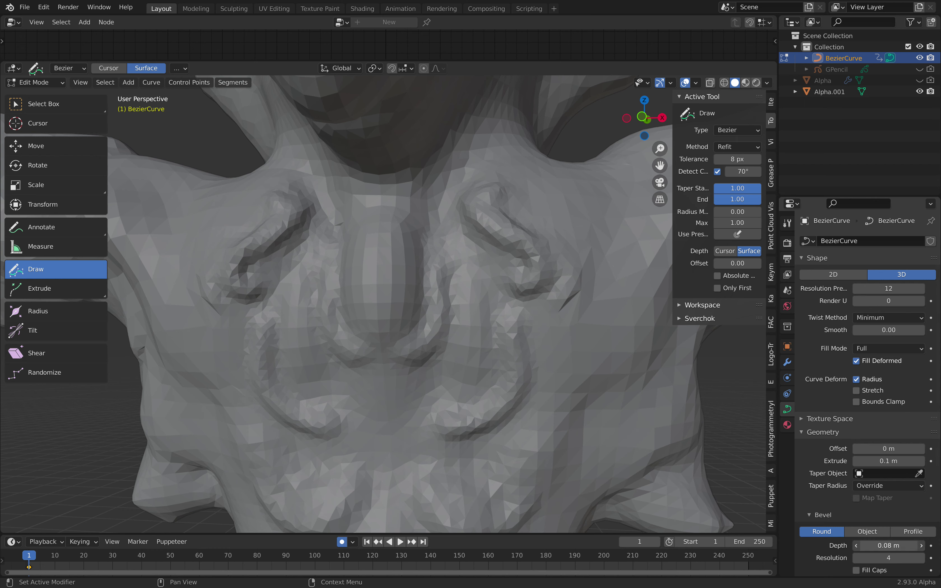
pyautogui.moveTo(889, 545); pyautogui.dragTo(894, 545)
pyautogui.click(857, 559)
pyautogui.scroll(-5, 857, 525)
pyautogui.click(918, 423)
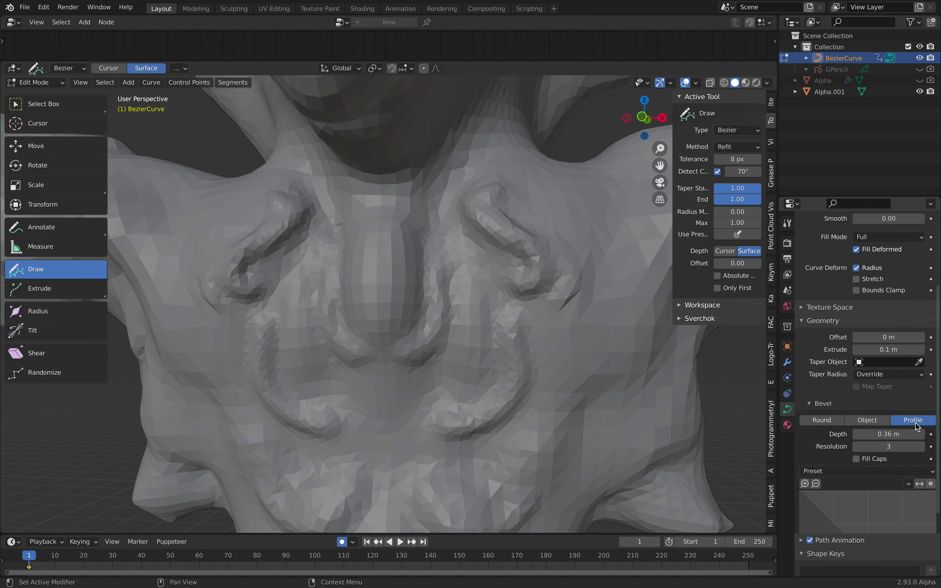
# Step: Bow the bevel profile outward with a middle control point at 0.5356, 0.6354
pyautogui.scroll(-5, 872, 473)
pyautogui.click(866, 393)
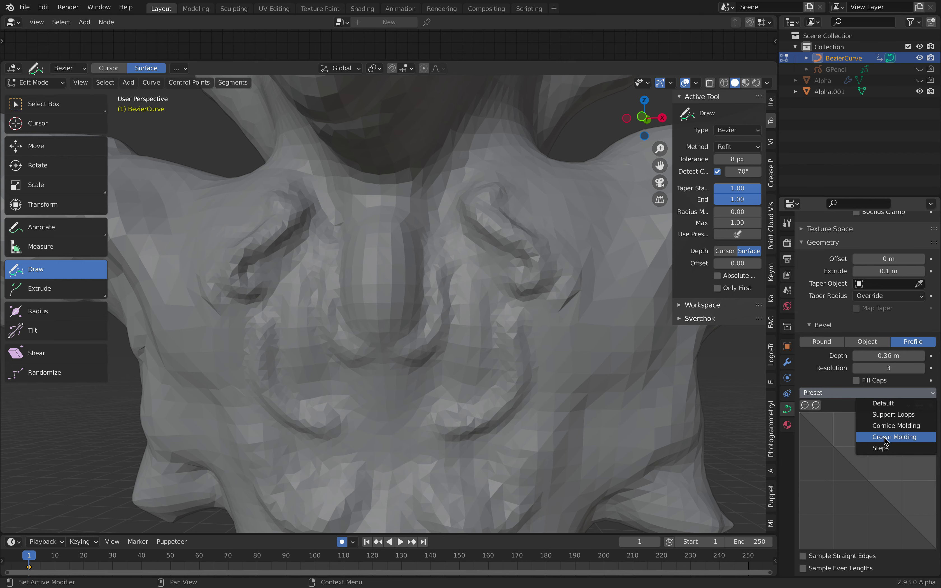
pyautogui.moveTo(864, 476); pyautogui.dragTo(873, 462)
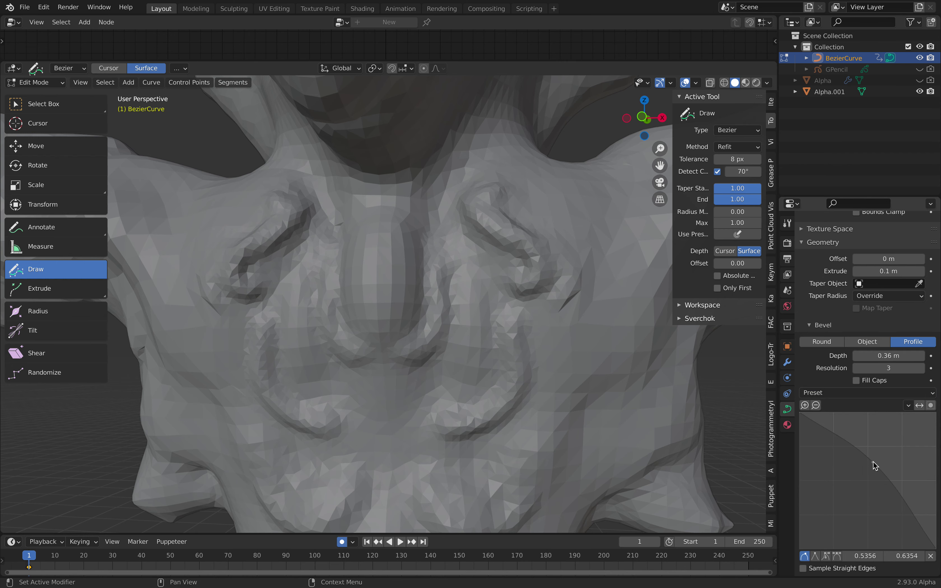
# Step: Draw four tapered curves on the chest surface, tracing the sculpted ridges and adding a wavy one on the sternum
pyautogui.scroll(-1, 469, 300)
pyautogui.moveTo(470, 220)
pyautogui.mouseDown()
pyautogui.moveTo(476, 243)
pyautogui.moveTo(511, 267)
pyautogui.moveTo(500, 292)
pyautogui.moveTo(499, 384)
pyautogui.moveTo(424, 384)
pyautogui.mouseUp()
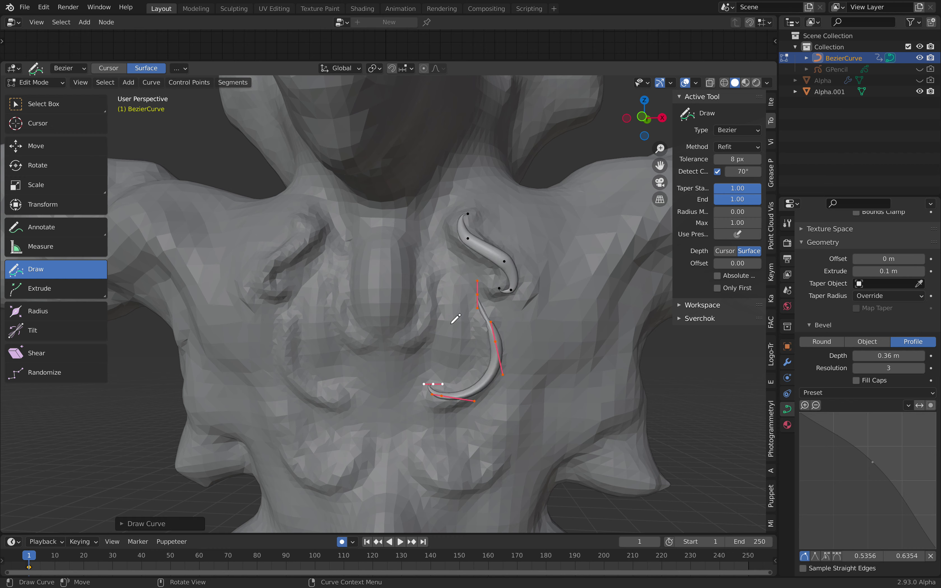
pyautogui.moveTo(428, 240)
pyautogui.mouseDown()
pyautogui.moveTo(436, 310)
pyautogui.moveTo(397, 339)
pyautogui.mouseUp()
pyautogui.scroll(3, 391, 267)
pyautogui.moveTo(387, 210)
pyautogui.mouseDown()
pyautogui.moveTo(422, 216)
pyautogui.moveTo(397, 292)
pyautogui.moveTo(404, 282)
pyautogui.mouseUp()
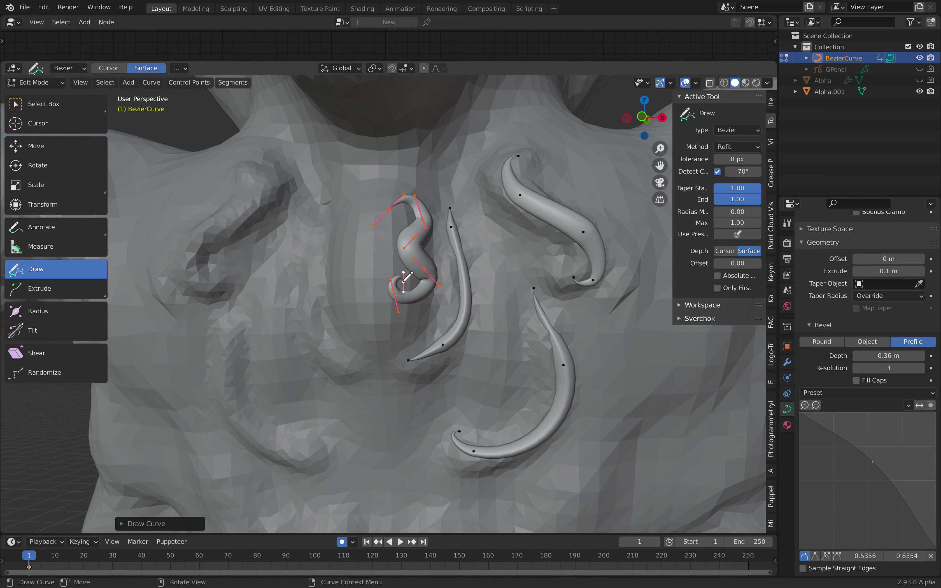
pyautogui.scroll(-3, 436, 278)
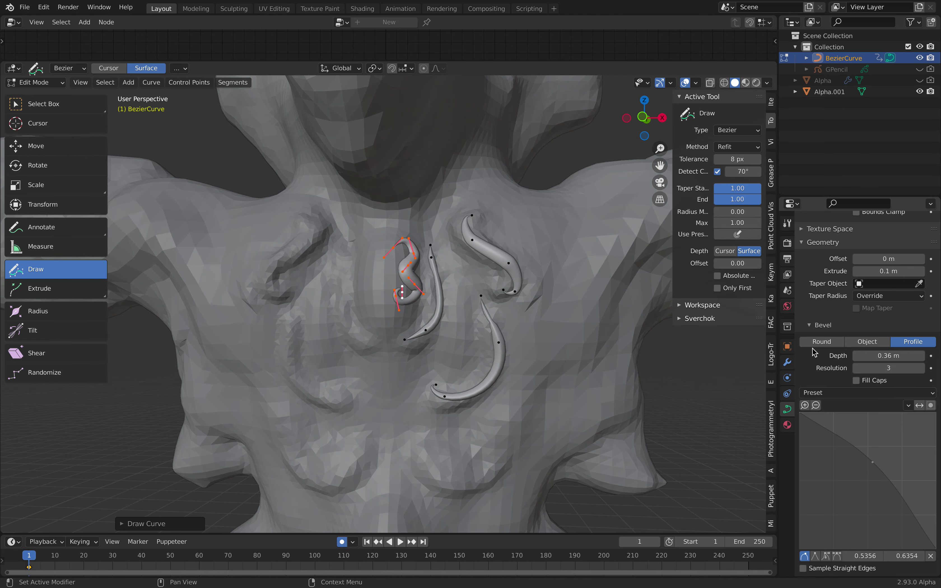
# Step: Mirror the drawn curves across the X axis with a Mirror modifier and collapse the viewport sidebar
pyautogui.click(787, 364)
pyautogui.click(825, 240)
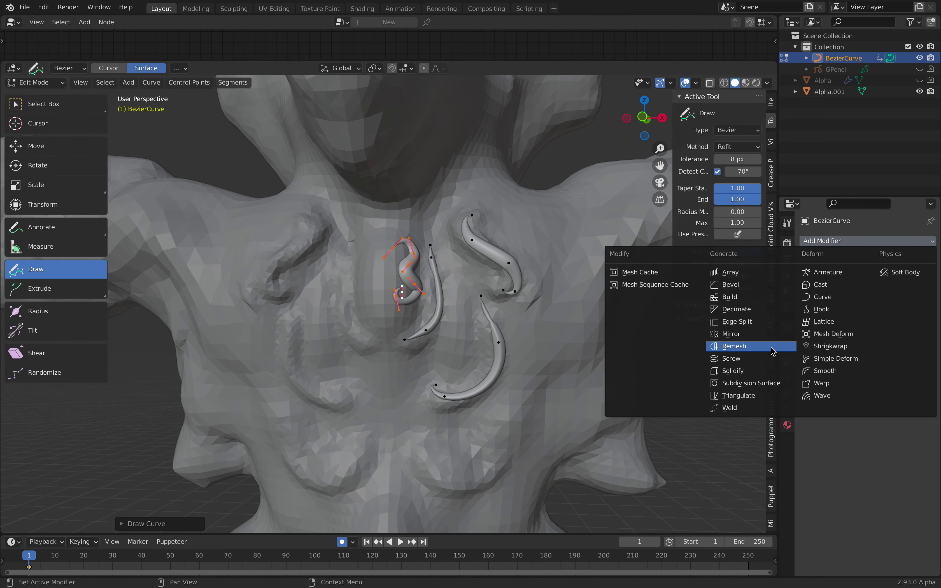
pyautogui.click(731, 334)
pyautogui.scroll(-4, 439, 296)
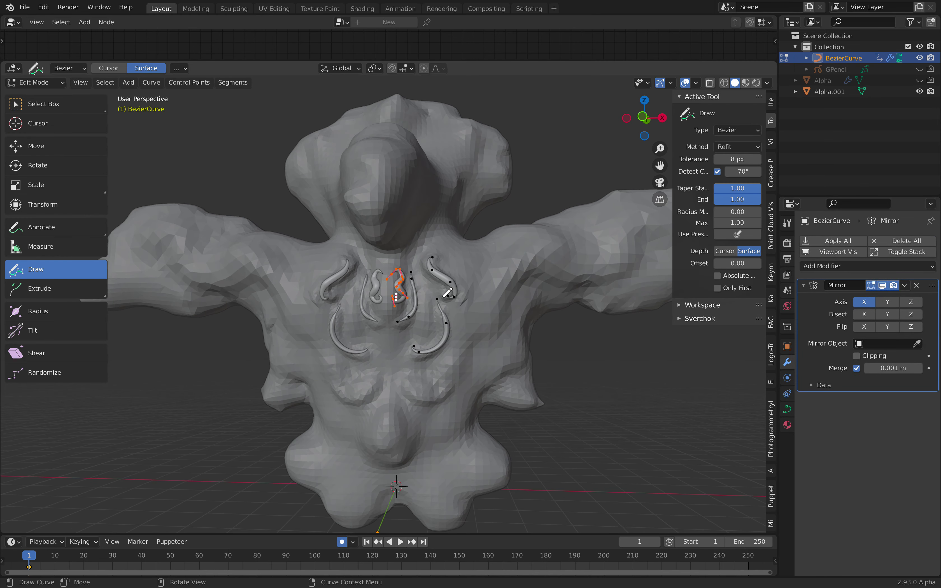
pyautogui.moveTo(673, 191); pyautogui.dragTo(684, 190)
pyautogui.moveTo(629, 206)
pyautogui.mouseDown(button='middle')
pyautogui.moveTo(627, 235)
pyautogui.moveTo(632, 228)
pyautogui.mouseUp(button='middle')
pyautogui.moveTo(673, 221); pyautogui.dragTo(772, 222)
pyautogui.moveTo(561, 272); pyautogui.dragTo(591, 214, button='middle')
pyautogui.hotkey('ctrl', 'z')
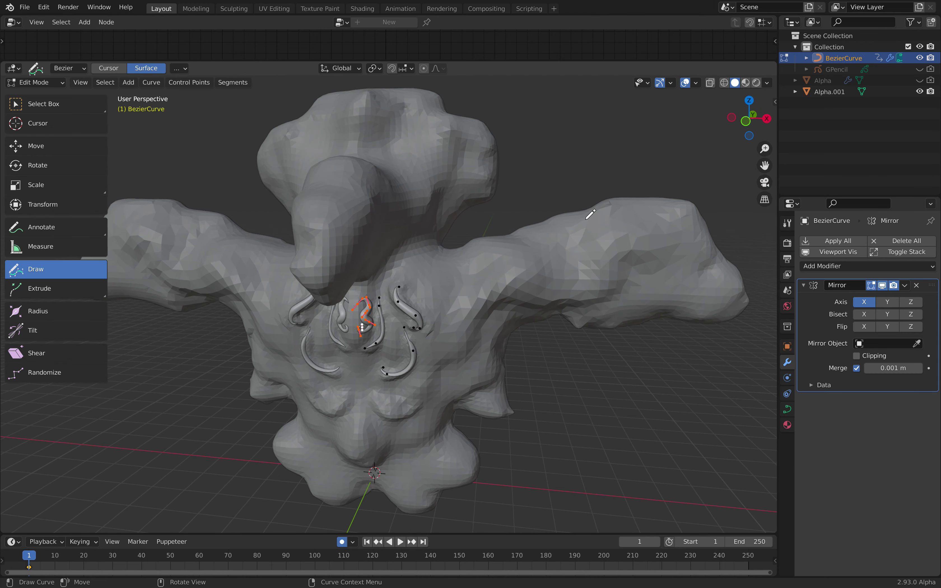
# Step: Draw tapered curves on the head, tracing the brow, the sides of the face and the snout
pyautogui.click(746, 121)
pyautogui.scroll(2, 421, 215)
pyautogui.moveTo(430, 115)
pyautogui.mouseDown()
pyautogui.moveTo(435, 159)
pyautogui.moveTo(483, 164)
pyautogui.mouseUp()
pyautogui.moveTo(455, 187)
pyautogui.mouseDown()
pyautogui.moveTo(440, 246)
pyautogui.moveTo(446, 229)
pyautogui.mouseUp()
pyautogui.moveTo(415, 170); pyautogui.dragTo(412, 215)
pyautogui.moveTo(412, 217)
pyautogui.mouseDown(button='middle')
pyautogui.moveTo(399, 245)
pyautogui.moveTo(368, 248)
pyautogui.mouseUp(button='middle')
pyautogui.moveTo(369, 148)
pyautogui.mouseDown()
pyautogui.moveTo(327, 212)
pyautogui.moveTo(337, 300)
pyautogui.moveTo(371, 264)
pyautogui.moveTo(381, 236)
pyautogui.mouseUp()
pyautogui.moveTo(356, 279); pyautogui.dragTo(319, 222, button='middle')
pyautogui.moveTo(318, 225)
pyautogui.mouseDown()
pyautogui.moveTo(322, 269)
pyautogui.moveTo(417, 308)
pyautogui.mouseUp()
pyautogui.moveTo(452, 294); pyautogui.dragTo(485, 273, button='middle')
# Step: Draw tapered curves below the collarbone and over the shoulder, plus a long one down the side of the chest
pyautogui.moveTo(472, 280); pyautogui.dragTo(555, 316)
pyautogui.moveTo(435, 208); pyautogui.dragTo(408, 187, button='middle')
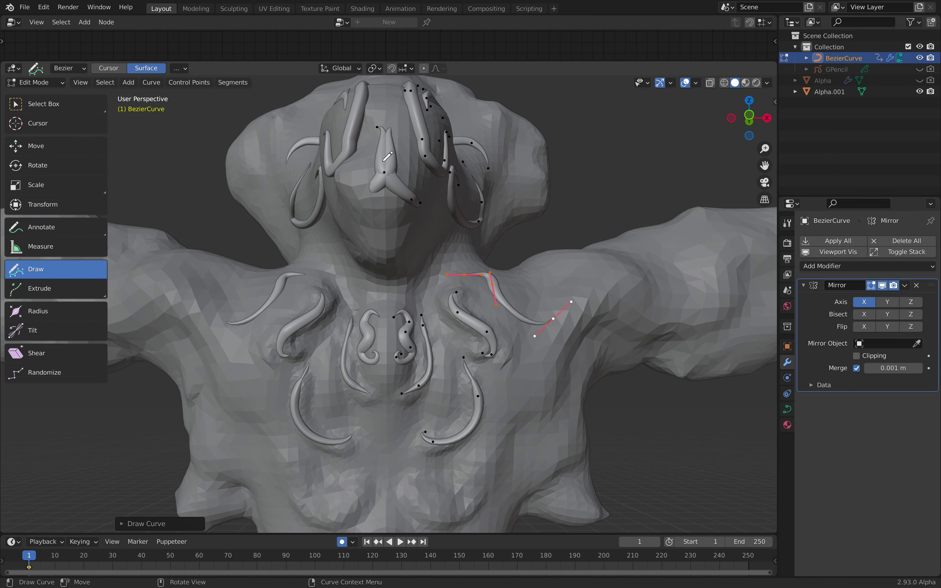
pyautogui.moveTo(556, 268)
pyautogui.mouseDown()
pyautogui.moveTo(653, 296)
pyautogui.moveTo(599, 346)
pyautogui.mouseUp()
pyautogui.moveTo(599, 346); pyautogui.dragTo(556, 264, button='middle')
pyautogui.moveTo(554, 268); pyautogui.dragTo(432, 397)
pyautogui.moveTo(431, 397); pyautogui.dragTo(457, 303, button='middle')
# Step: Draw tapered curves across the lower belly, pelvis and flank, plus a curling one around the lower chest ridge
pyautogui.moveTo(423, 320)
pyautogui.mouseDown()
pyautogui.moveTo(416, 331)
pyautogui.moveTo(473, 401)
pyautogui.moveTo(435, 391)
pyautogui.moveTo(412, 401)
pyautogui.moveTo(424, 471)
pyautogui.moveTo(444, 478)
pyautogui.mouseUp()
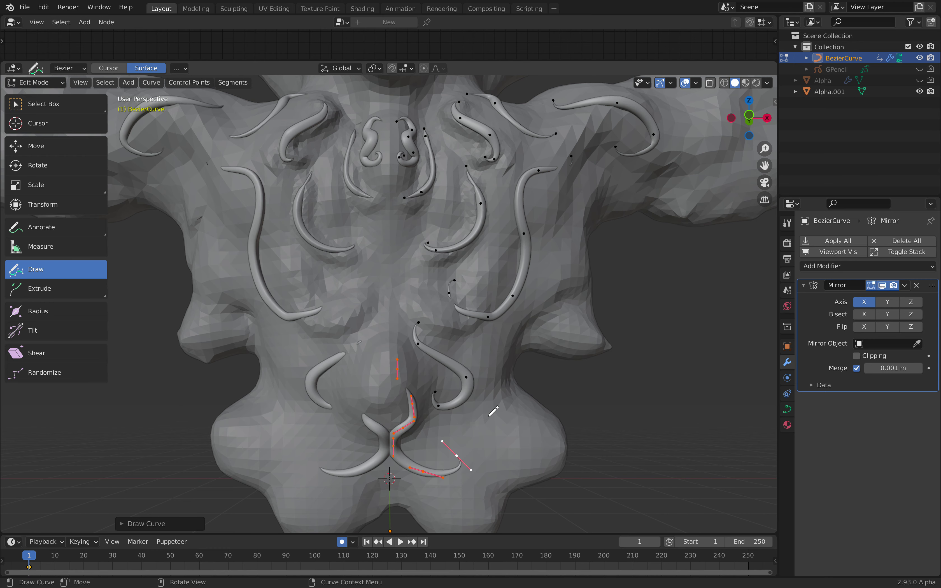
pyautogui.moveTo(515, 451)
pyautogui.mouseDown()
pyautogui.moveTo(480, 444)
pyautogui.moveTo(486, 447)
pyautogui.mouseUp()
pyautogui.moveTo(519, 325)
pyautogui.mouseDown()
pyautogui.moveTo(560, 284)
pyautogui.moveTo(564, 234)
pyautogui.mouseUp()
pyautogui.scroll(3, 490, 237)
pyautogui.moveTo(488, 174)
pyautogui.mouseDown()
pyautogui.moveTo(463, 161)
pyautogui.moveTo(412, 216)
pyautogui.moveTo(484, 269)
pyautogui.moveTo(560, 235)
pyautogui.moveTo(560, 196)
pyautogui.mouseUp()
pyautogui.moveTo(560, 197)
pyautogui.mouseDown(button='middle')
pyautogui.moveTo(465, 234)
pyautogui.moveTo(397, 228)
pyautogui.mouseUp(button='middle')
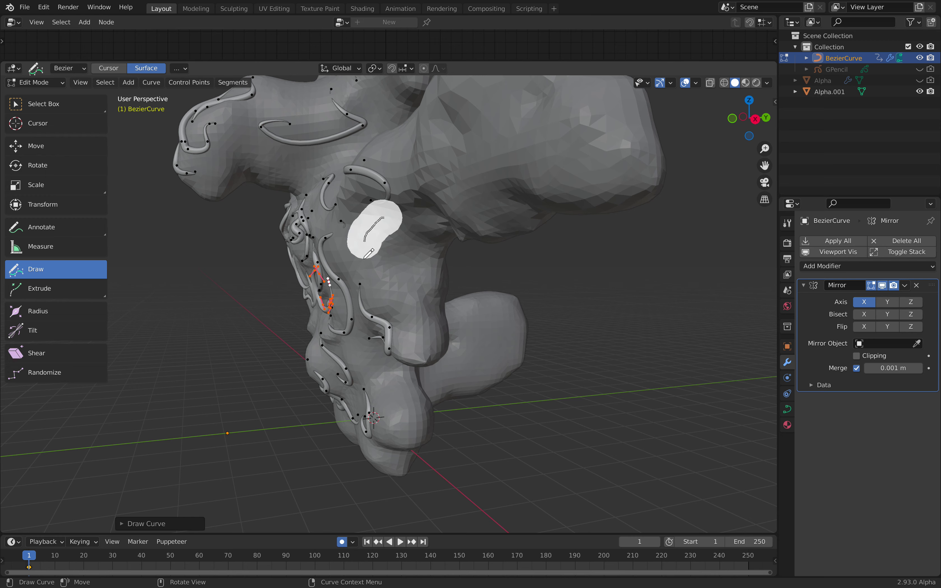
# Step: Draw tapered curves beneath the armpit and along the underside and front of the arm
pyautogui.moveTo(365, 258); pyautogui.dragTo(405, 276)
pyautogui.moveTo(420, 228)
pyautogui.mouseDown()
pyautogui.moveTo(489, 184)
pyautogui.moveTo(546, 165)
pyautogui.mouseUp()
pyautogui.moveTo(451, 194)
pyautogui.mouseDown(button='middle')
pyautogui.moveTo(458, 201)
pyautogui.moveTo(542, 178)
pyautogui.mouseUp(button='middle')
pyautogui.moveTo(546, 164)
pyautogui.mouseDown()
pyautogui.moveTo(459, 175)
pyautogui.moveTo(431, 165)
pyautogui.mouseUp()
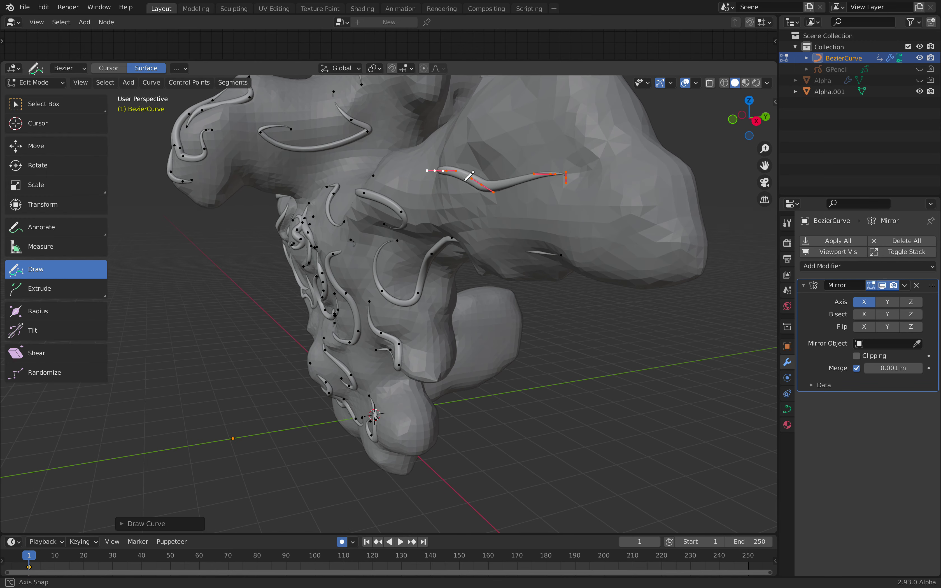
pyautogui.moveTo(431, 166); pyautogui.dragTo(515, 183, button='middle')
pyautogui.moveTo(519, 223)
pyautogui.mouseDown(button='middle')
pyautogui.moveTo(482, 233)
pyautogui.moveTo(489, 267)
pyautogui.mouseUp(button='middle')
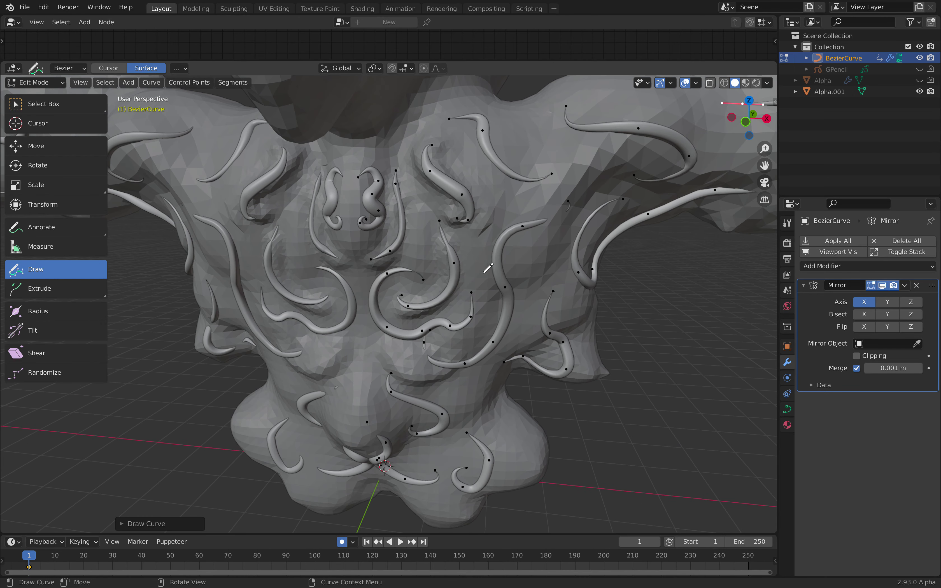
# Step: Reshape the bevel profile into inward steps, moving its middle point to 0.2097, 0.3177 and adding points including 0.1853, 0.5865 and 0.5682, 0.1344
pyautogui.click(788, 409)
pyautogui.scroll(-5, 867, 350)
pyautogui.moveTo(447, 187); pyautogui.dragTo(475, 229, button='middle')
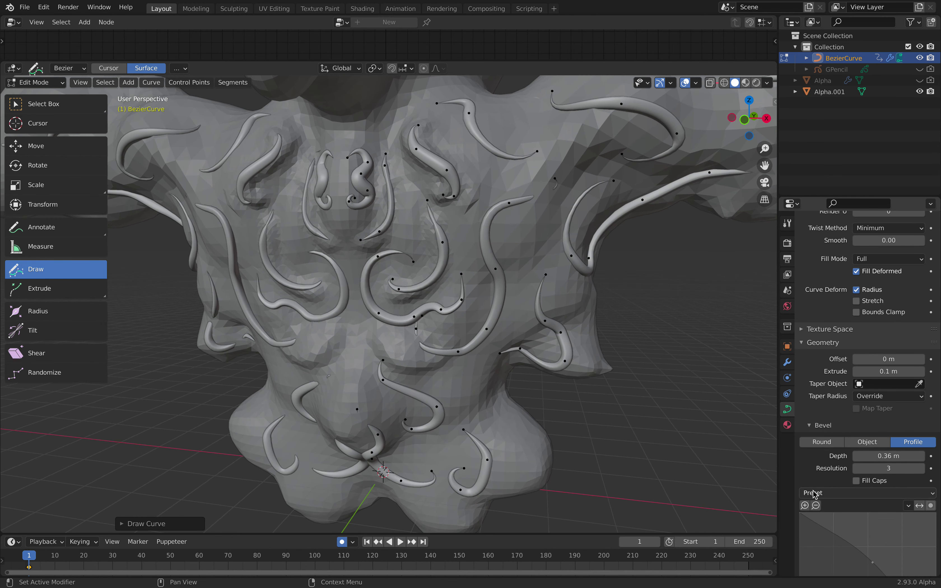
pyautogui.scroll(-3, 849, 510)
pyautogui.moveTo(873, 506); pyautogui.dragTo(844, 554)
pyautogui.scroll(-4, 856, 473)
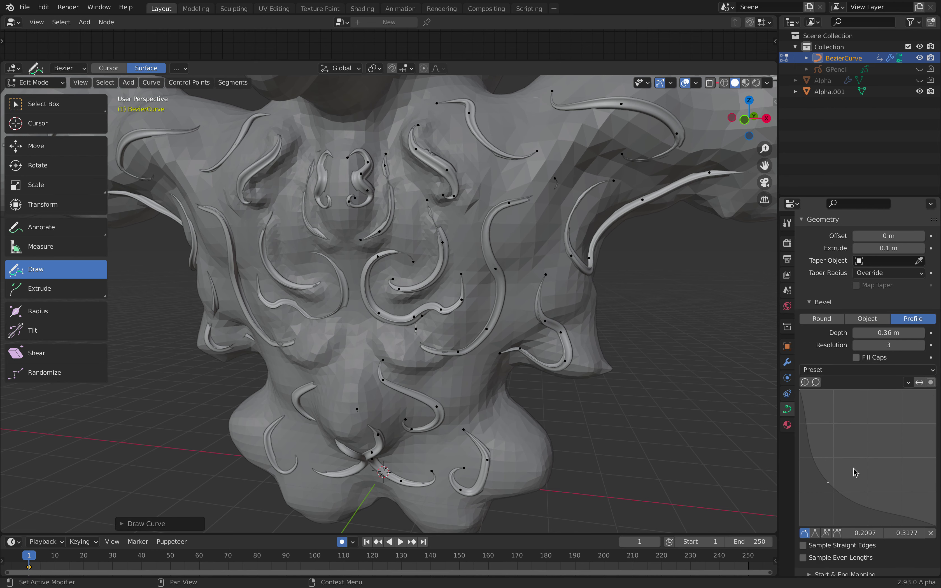
pyautogui.keyDown('ctrl'); pyautogui.click(814, 465); pyautogui.keyUp('ctrl')
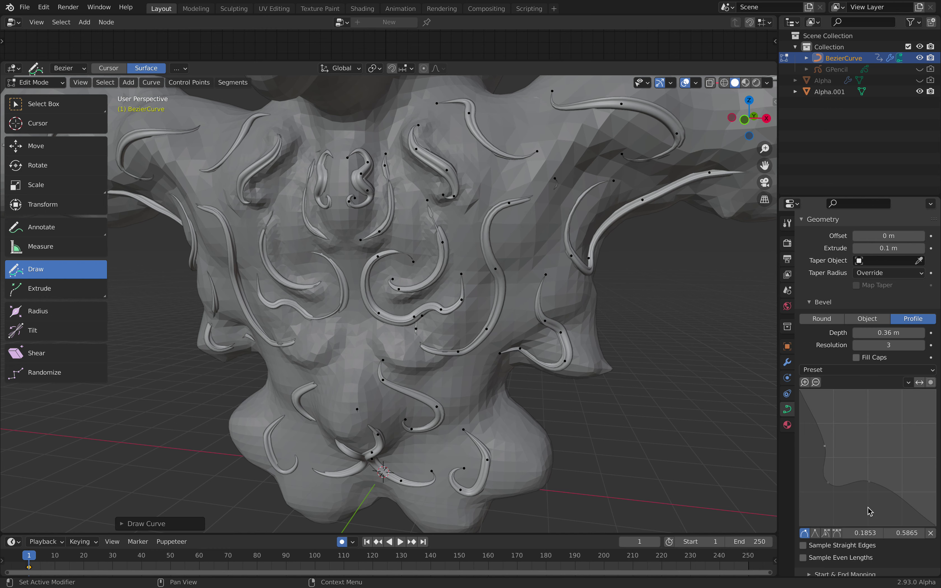
pyautogui.moveTo(890, 504); pyautogui.dragTo(890, 506)
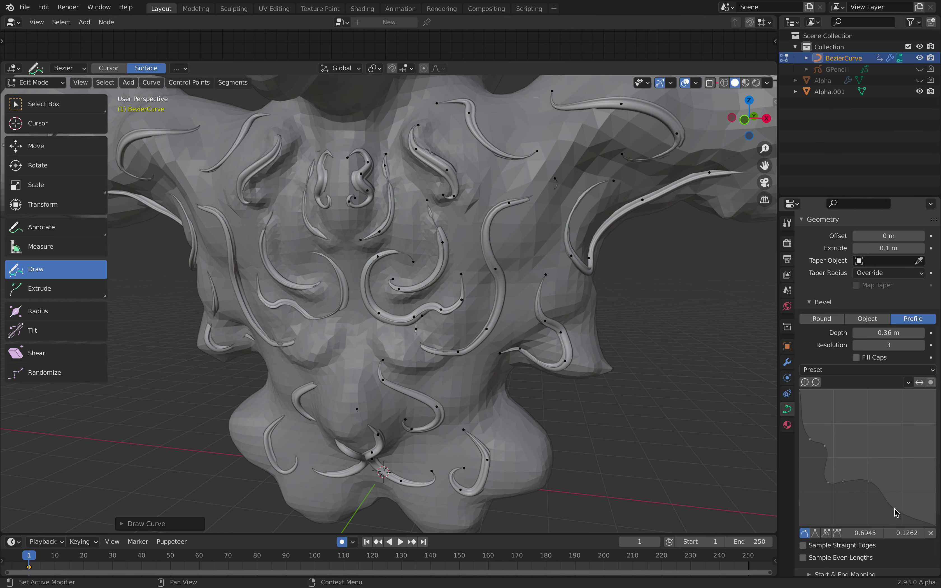
# Step: Draw small curves on the lower ribs, waist, hip and bottom lobe of the torso
pyautogui.moveTo(448, 296); pyautogui.dragTo(428, 323, button='middle')
pyautogui.moveTo(405, 315)
pyautogui.mouseDown()
pyautogui.moveTo(416, 330)
pyautogui.moveTo(466, 343)
pyautogui.moveTo(497, 408)
pyautogui.moveTo(525, 420)
pyautogui.mouseUp()
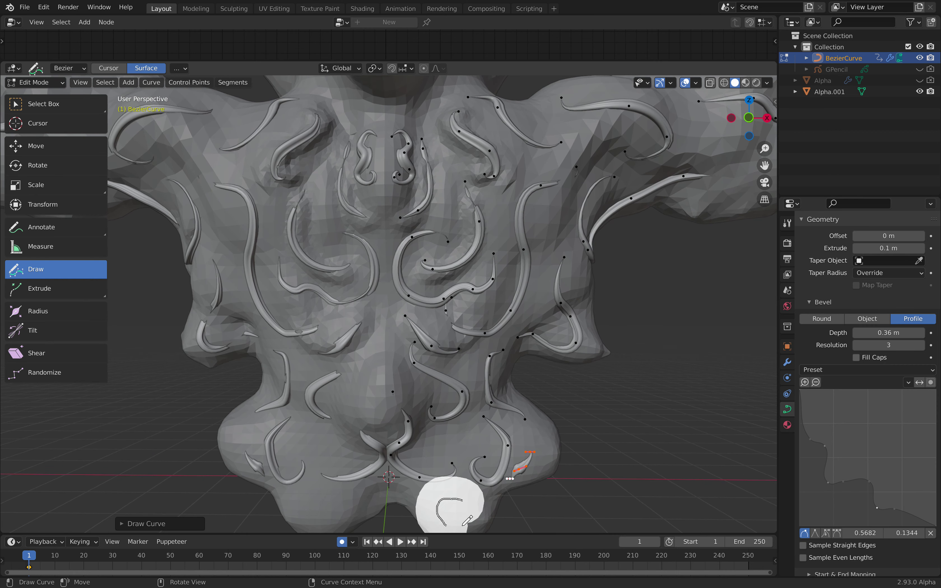
pyautogui.scroll(-5, 460, 312)
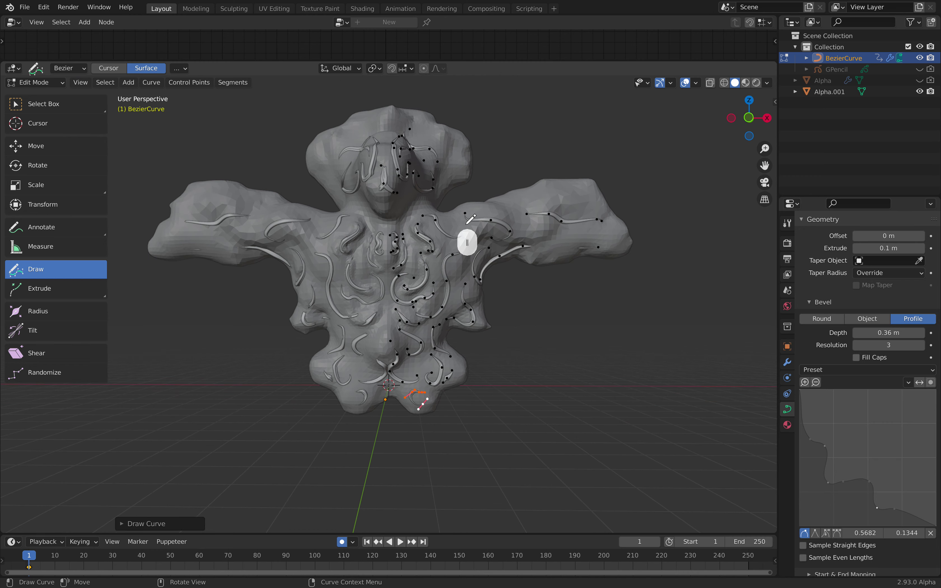
# Step: Draw a curve sweeping around the front of the shoulder and another along the top of the upper arm
pyautogui.scroll(4, 474, 241)
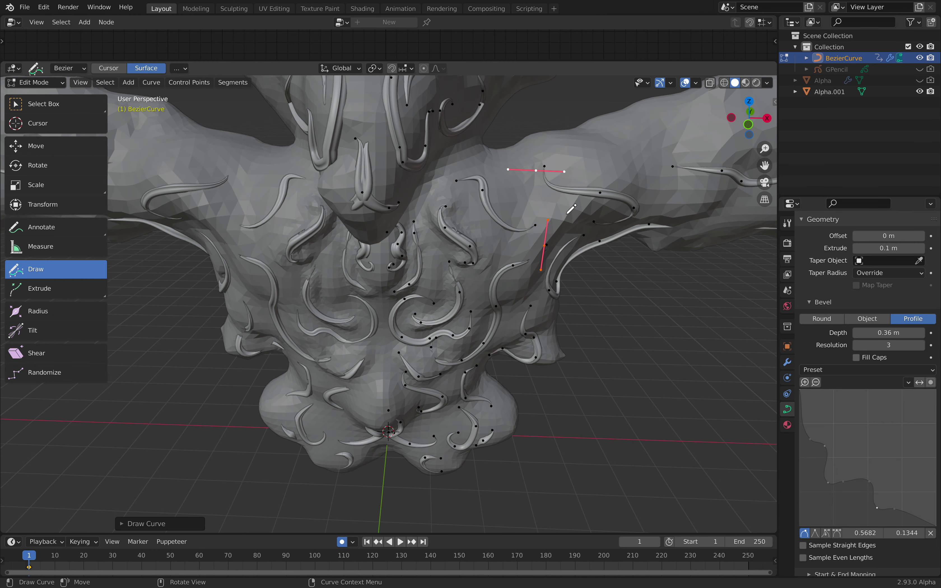
pyautogui.moveTo(571, 209)
pyautogui.mouseDown()
pyautogui.moveTo(545, 203)
pyautogui.moveTo(506, 164)
pyautogui.moveTo(563, 150)
pyautogui.mouseUp()
pyautogui.scroll(2, 527, 199)
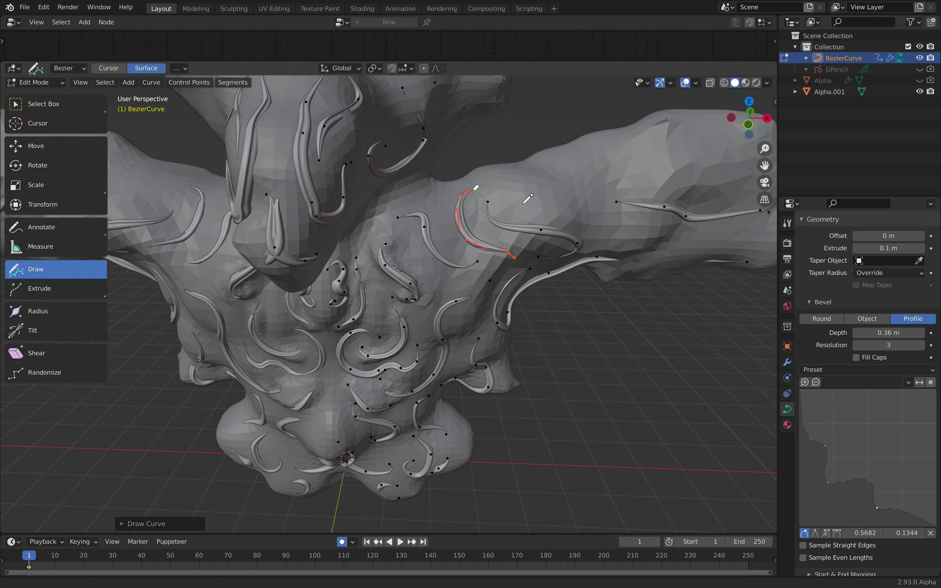
pyautogui.moveTo(525, 202)
pyautogui.mouseDown()
pyautogui.moveTo(619, 181)
pyautogui.moveTo(661, 187)
pyautogui.mouseUp()
# Step: Draw tapered curves up the side of the face, across the forehead and on the side lobe of the head crest
pyautogui.moveTo(662, 187); pyautogui.dragTo(447, 251, button='middle')
pyautogui.moveTo(288, 338)
pyautogui.mouseDown()
pyautogui.moveTo(293, 306)
pyautogui.moveTo(389, 249)
pyautogui.moveTo(354, 176)
pyautogui.mouseUp()
pyautogui.moveTo(353, 176)
pyautogui.mouseDown(button='middle')
pyautogui.moveTo(373, 187)
pyautogui.moveTo(393, 179)
pyautogui.mouseUp(button='middle')
pyautogui.moveTo(391, 180)
pyautogui.mouseDown()
pyautogui.moveTo(337, 207)
pyautogui.moveTo(303, 151)
pyautogui.mouseUp()
pyautogui.moveTo(303, 151)
pyautogui.mouseDown(button='middle')
pyautogui.moveTo(414, 174)
pyautogui.moveTo(448, 130)
pyautogui.mouseUp(button='middle')
pyautogui.moveTo(447, 134)
pyautogui.mouseDown()
pyautogui.moveTo(420, 159)
pyautogui.moveTo(467, 212)
pyautogui.mouseUp()
# Step: Try several bevel profile presets and replace the custom profile with the stepped preset
pyautogui.click(868, 369)
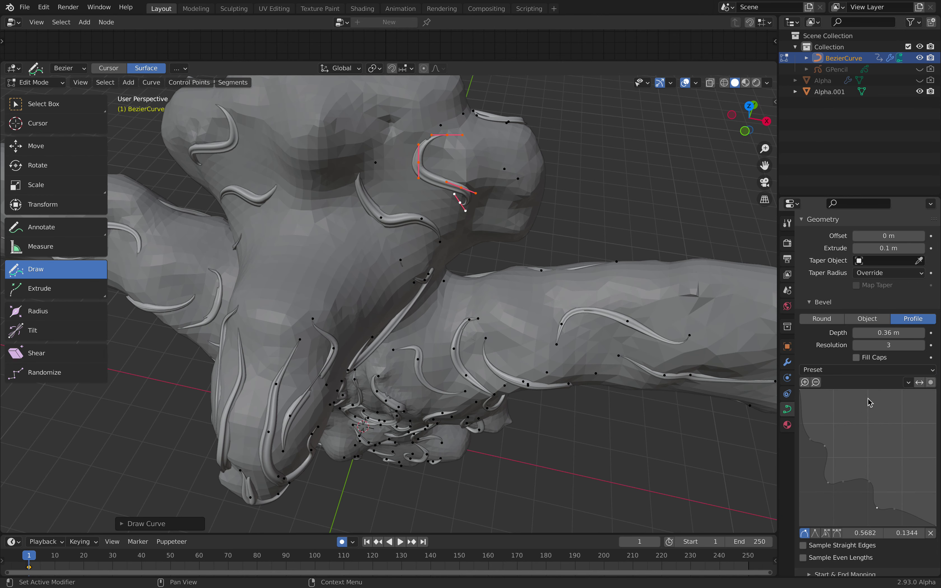
pyautogui.click(859, 371)
pyautogui.click(880, 392)
pyautogui.click(864, 370)
pyautogui.click(873, 413)
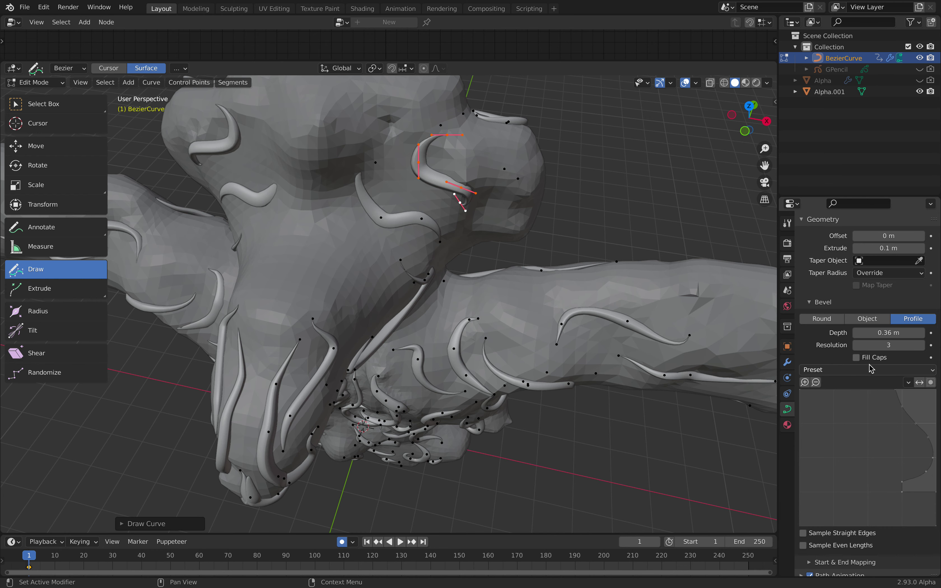
pyautogui.click(864, 370)
pyautogui.click(879, 403)
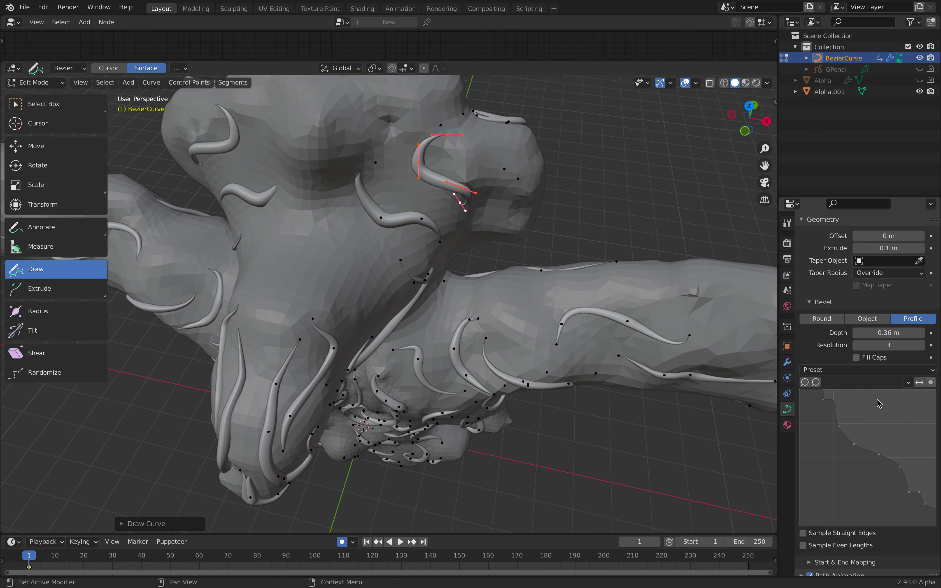
pyautogui.click(863, 370)
pyautogui.click(883, 425)
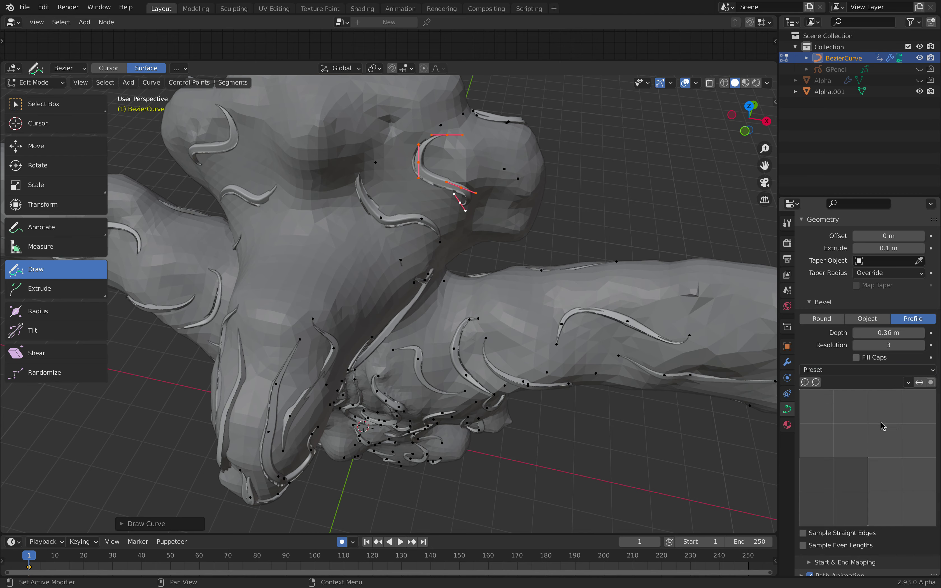
# Step: Fill the forehead, brow, cheek and side lobe of the head crest with more tapered curves
pyautogui.moveTo(544, 350)
pyautogui.mouseDown(button='middle')
pyautogui.moveTo(448, 296)
pyautogui.moveTo(422, 226)
pyautogui.mouseUp(button='middle')
pyautogui.moveTo(422, 222)
pyautogui.mouseDown()
pyautogui.moveTo(415, 182)
pyautogui.moveTo(365, 163)
pyautogui.mouseUp()
pyautogui.moveTo(418, 179); pyautogui.dragTo(422, 204, button='middle')
pyautogui.moveTo(421, 204)
pyautogui.mouseDown()
pyautogui.moveTo(362, 137)
pyautogui.moveTo(375, 229)
pyautogui.mouseUp()
pyautogui.moveTo(385, 233); pyautogui.dragTo(400, 148, button='middle')
pyautogui.moveTo(527, 277)
pyautogui.mouseDown()
pyautogui.moveTo(601, 296)
pyautogui.moveTo(459, 272)
pyautogui.mouseUp()
pyautogui.moveTo(459, 272); pyautogui.dragTo(385, 255, button='middle')
pyautogui.moveTo(325, 237); pyautogui.dragTo(269, 285)
pyautogui.moveTo(269, 285); pyautogui.dragTo(341, 277, button='middle')
pyautogui.moveTo(341, 278); pyautogui.dragTo(366, 203)
pyautogui.moveTo(453, 221)
pyautogui.mouseDown()
pyautogui.moveTo(502, 227)
pyautogui.moveTo(517, 159)
pyautogui.mouseUp()
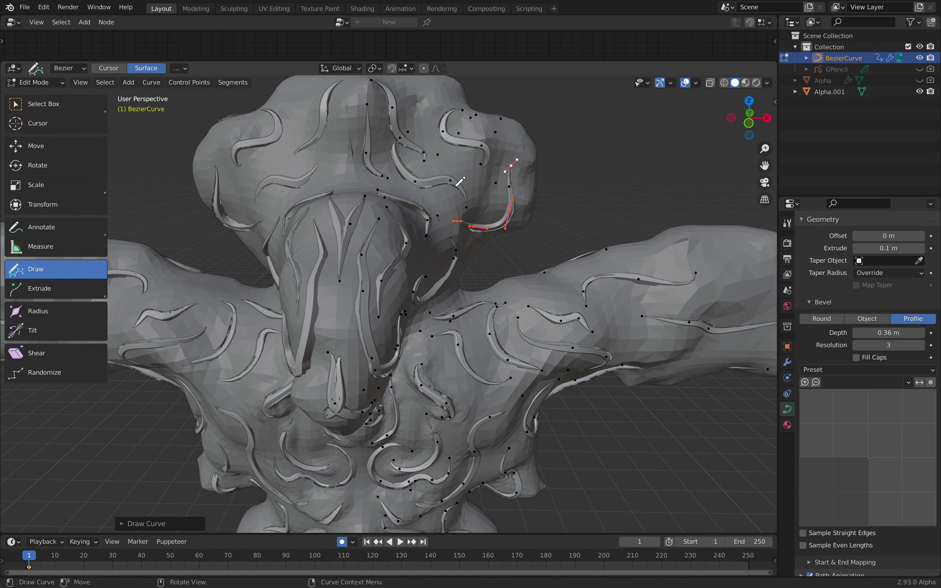
# Step: Draw long wavy curves over the side and top of the crest and down the back of the head
pyautogui.moveTo(461, 182); pyautogui.dragTo(464, 211, button='middle')
pyautogui.moveTo(469, 239)
pyautogui.mouseDown()
pyautogui.moveTo(447, 174)
pyautogui.moveTo(452, 125)
pyautogui.mouseUp()
pyautogui.moveTo(452, 125)
pyautogui.mouseDown(button='middle')
pyautogui.moveTo(428, 140)
pyautogui.moveTo(311, 163)
pyautogui.moveTo(280, 156)
pyautogui.mouseUp(button='middle')
pyautogui.moveTo(277, 126); pyautogui.dragTo(374, 249)
pyautogui.moveTo(368, 193); pyautogui.dragTo(352, 140, button='middle')
pyautogui.moveTo(350, 114)
pyautogui.mouseDown()
pyautogui.moveTo(430, 273)
pyautogui.moveTo(368, 247)
pyautogui.mouseUp()
pyautogui.moveTo(367, 247)
pyautogui.mouseDown(button='middle')
pyautogui.moveTo(358, 252)
pyautogui.moveTo(349, 234)
pyautogui.mouseUp(button='middle')
pyautogui.moveTo(347, 226)
pyautogui.mouseDown()
pyautogui.moveTo(342, 249)
pyautogui.moveTo(390, 280)
pyautogui.mouseUp()
pyautogui.moveTo(398, 320)
pyautogui.mouseDown()
pyautogui.moveTo(435, 290)
pyautogui.moveTo(448, 194)
pyautogui.moveTo(416, 136)
pyautogui.mouseUp()
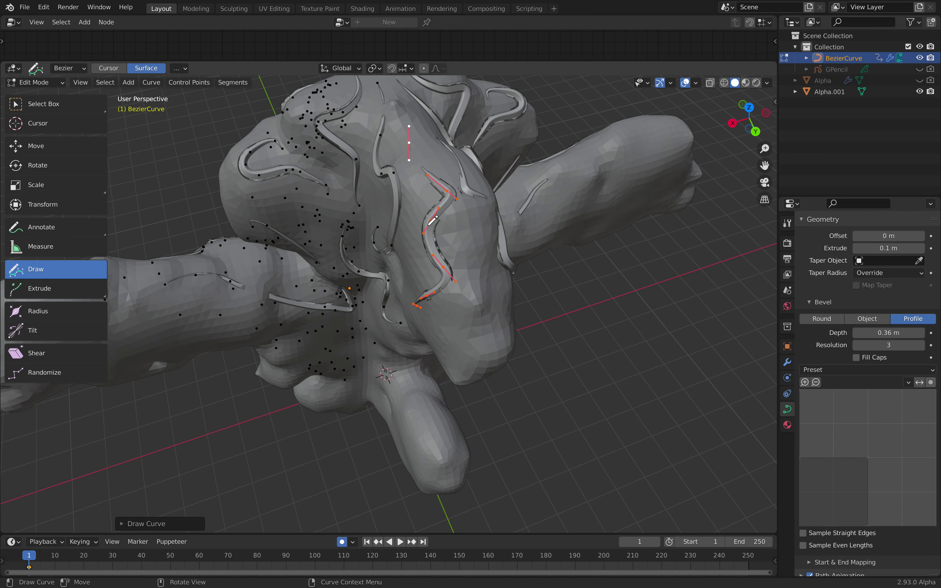
# Step: Continue the wavy curves down the back of the head and neck and onto the protruding lower-back lobe
pyautogui.moveTo(415, 136); pyautogui.dragTo(414, 214, button='middle')
pyautogui.moveTo(414, 214); pyautogui.dragTo(399, 302)
pyautogui.moveTo(398, 303); pyautogui.dragTo(485, 248, button='middle')
pyautogui.moveTo(464, 235)
pyautogui.mouseDown()
pyautogui.moveTo(434, 201)
pyautogui.moveTo(445, 143)
pyautogui.moveTo(372, 162)
pyautogui.moveTo(350, 182)
pyautogui.moveTo(329, 168)
pyautogui.mouseUp()
pyautogui.moveTo(365, 239)
pyautogui.mouseDown()
pyautogui.moveTo(436, 303)
pyautogui.moveTo(452, 297)
pyautogui.mouseUp()
pyautogui.moveTo(451, 297); pyautogui.dragTo(440, 309, button='middle')
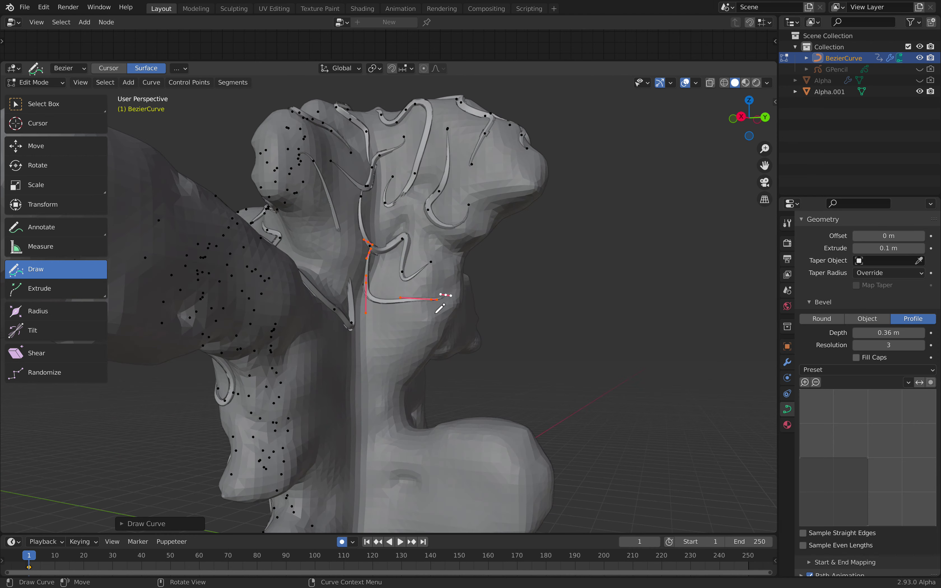
pyautogui.moveTo(383, 350)
pyautogui.mouseDown()
pyautogui.moveTo(338, 418)
pyautogui.moveTo(510, 442)
pyautogui.mouseUp()
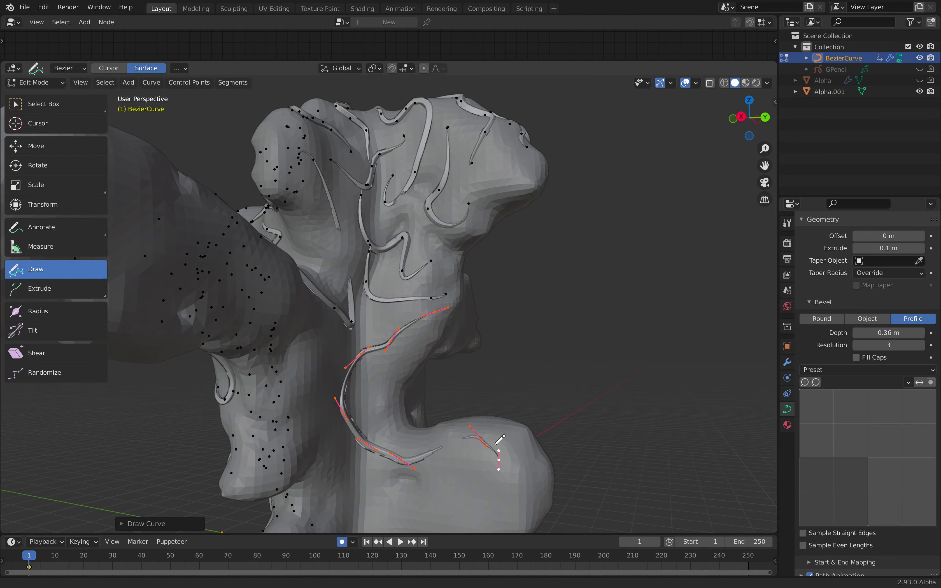
# Step: Draw a spiral of tapered curves on the side of the protruding lower-back lobe
pyautogui.moveTo(510, 441); pyautogui.dragTo(540, 355, button='middle')
pyautogui.moveTo(510, 374)
pyautogui.mouseDown()
pyautogui.moveTo(478, 401)
pyautogui.moveTo(520, 399)
pyautogui.moveTo(436, 417)
pyautogui.moveTo(556, 426)
pyautogui.moveTo(550, 364)
pyautogui.mouseUp()
pyautogui.moveTo(475, 366); pyautogui.dragTo(475, 366)
pyautogui.moveTo(429, 360); pyautogui.dragTo(378, 463)
pyautogui.moveTo(378, 463); pyautogui.dragTo(319, 432, button='middle')
# Step: Draw tapered curves across the rear hip, flank and shoulder blade
pyautogui.moveTo(313, 434)
pyautogui.mouseDown()
pyautogui.moveTo(332, 418)
pyautogui.moveTo(323, 335)
pyautogui.moveTo(274, 346)
pyautogui.mouseUp()
pyautogui.moveTo(300, 327)
pyautogui.mouseDown()
pyautogui.moveTo(311, 276)
pyautogui.moveTo(344, 283)
pyautogui.mouseUp()
pyautogui.moveTo(344, 282); pyautogui.dragTo(415, 304, button='middle')
pyautogui.moveTo(413, 302); pyautogui.dragTo(466, 420)
pyautogui.moveTo(374, 321)
pyautogui.mouseDown()
pyautogui.moveTo(372, 272)
pyautogui.moveTo(340, 201)
pyautogui.moveTo(287, 207)
pyautogui.mouseUp()
# Step: Draw an arching curve along the back of the forearm and an S-shaped one toward the elbow
pyautogui.moveTo(287, 206); pyautogui.dragTo(406, 255, button='middle')
pyautogui.moveTo(406, 255)
pyautogui.mouseDown()
pyautogui.moveTo(339, 193)
pyautogui.moveTo(251, 265)
pyautogui.moveTo(299, 290)
pyautogui.mouseUp()
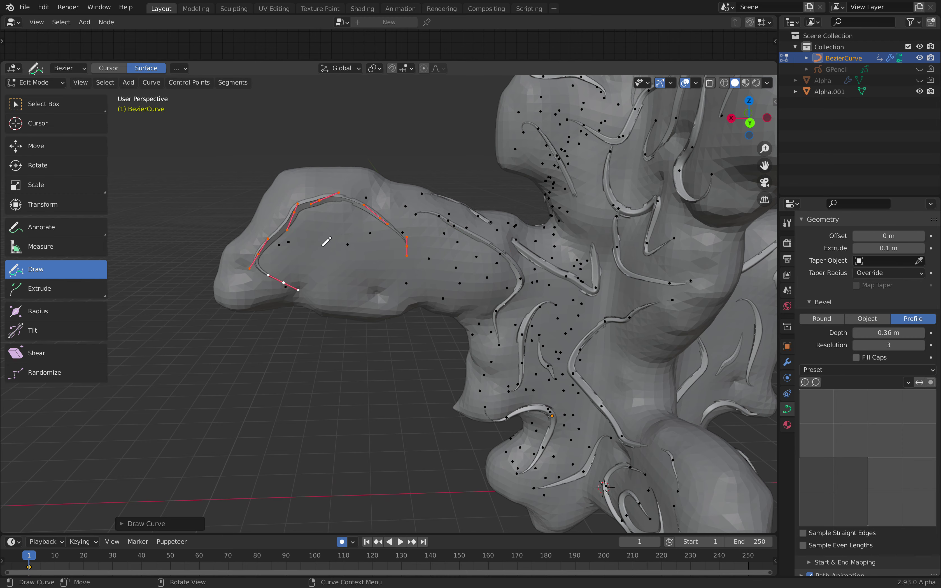
pyautogui.moveTo(326, 242)
pyautogui.mouseDown()
pyautogui.moveTo(332, 272)
pyautogui.moveTo(436, 251)
pyautogui.moveTo(473, 282)
pyautogui.moveTo(463, 282)
pyautogui.mouseUp()
pyautogui.moveTo(463, 282)
pyautogui.mouseDown(button='middle')
pyautogui.moveTo(435, 253)
pyautogui.moveTo(564, 310)
pyautogui.mouseUp(button='middle')
# Step: Add short tapered curves on the upper back and behind the neck
pyautogui.moveTo(575, 343); pyautogui.dragTo(577, 341)
pyautogui.moveTo(568, 290); pyautogui.dragTo(621, 276)
pyautogui.moveTo(614, 226)
pyautogui.mouseDown()
pyautogui.moveTo(607, 259)
pyautogui.moveTo(584, 250)
pyautogui.mouseUp()
pyautogui.moveTo(546, 225); pyautogui.dragTo(498, 201)
pyautogui.moveTo(498, 202); pyautogui.dragTo(415, 222, button='middle')
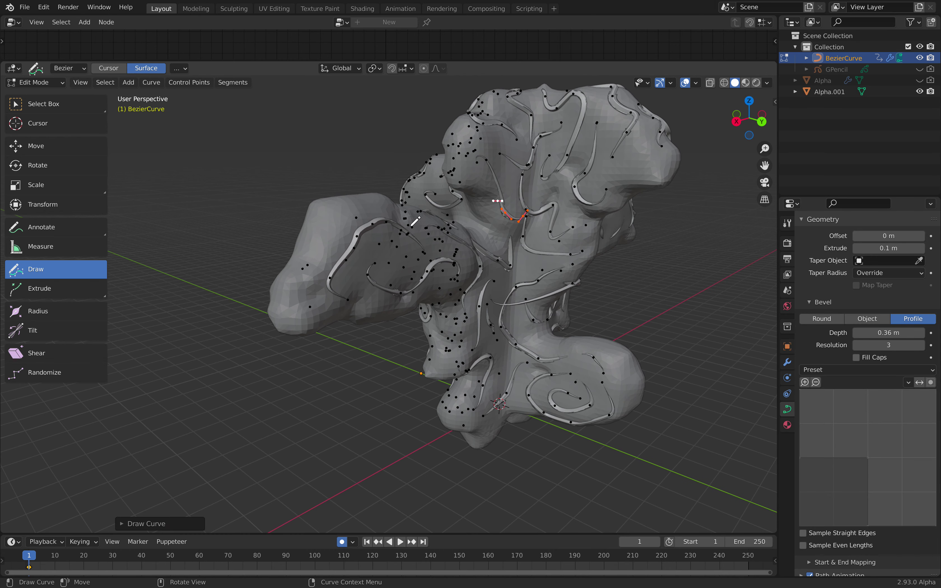
# Step: Draw tapered curves over the outer end, top and front of the forearm
pyautogui.moveTo(345, 219); pyautogui.dragTo(307, 273)
pyautogui.moveTo(307, 272); pyautogui.dragTo(420, 257, button='middle')
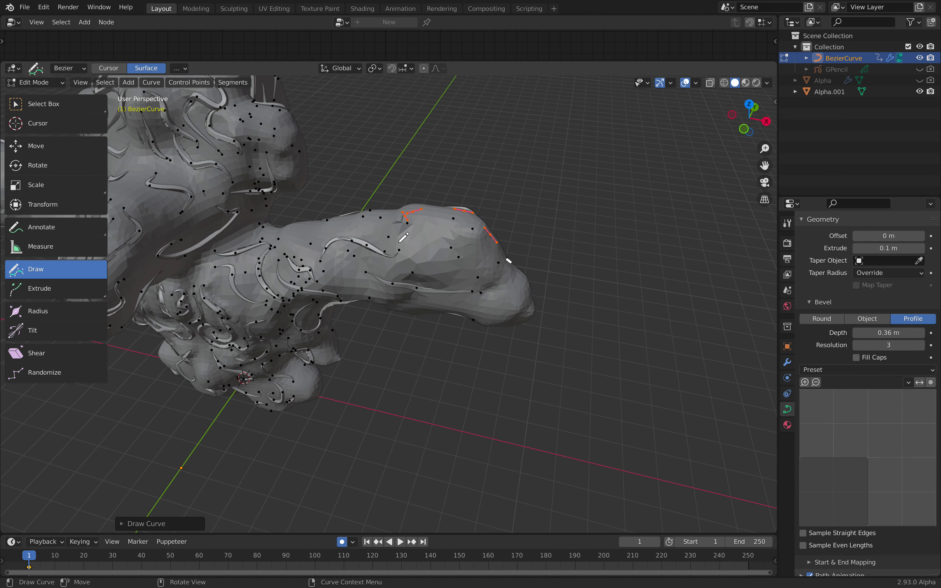
pyautogui.moveTo(296, 231); pyautogui.dragTo(646, 259, button='middle')
pyautogui.moveTo(651, 261)
pyautogui.mouseDown()
pyautogui.moveTo(555, 276)
pyautogui.moveTo(562, 251)
pyautogui.mouseUp()
pyautogui.moveTo(562, 253); pyautogui.dragTo(559, 258, button='middle')
pyautogui.moveTo(549, 265)
pyautogui.mouseDown()
pyautogui.moveTo(692, 280)
pyautogui.moveTo(590, 204)
pyautogui.mouseUp()
pyautogui.moveTo(590, 204)
pyautogui.mouseDown(button='middle')
pyautogui.moveTo(601, 242)
pyautogui.moveTo(708, 288)
pyautogui.mouseUp(button='middle')
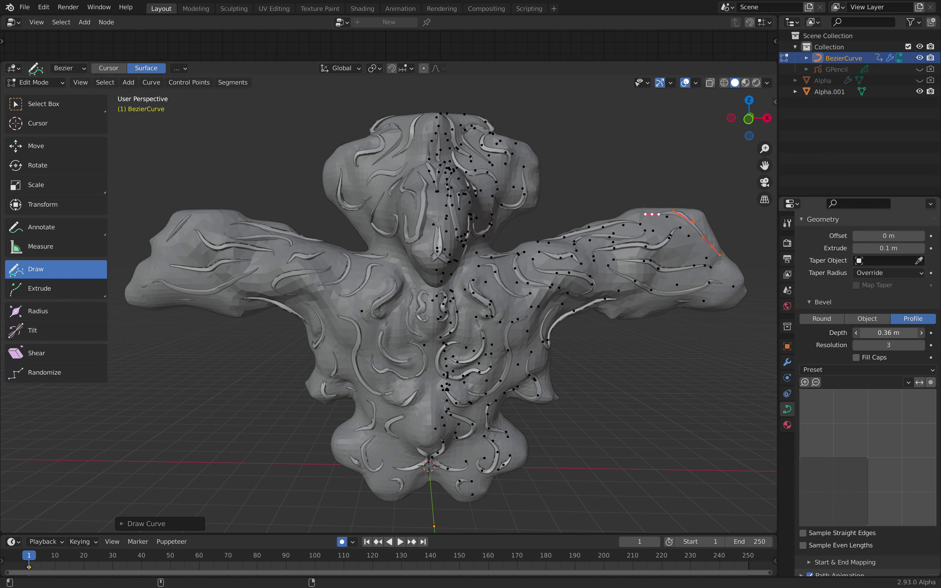
# Step: Set the curves' bevel depth to 0.48 m and their extrude to 1.68 m
pyautogui.moveTo(889, 333); pyautogui.dragTo(889, 333)
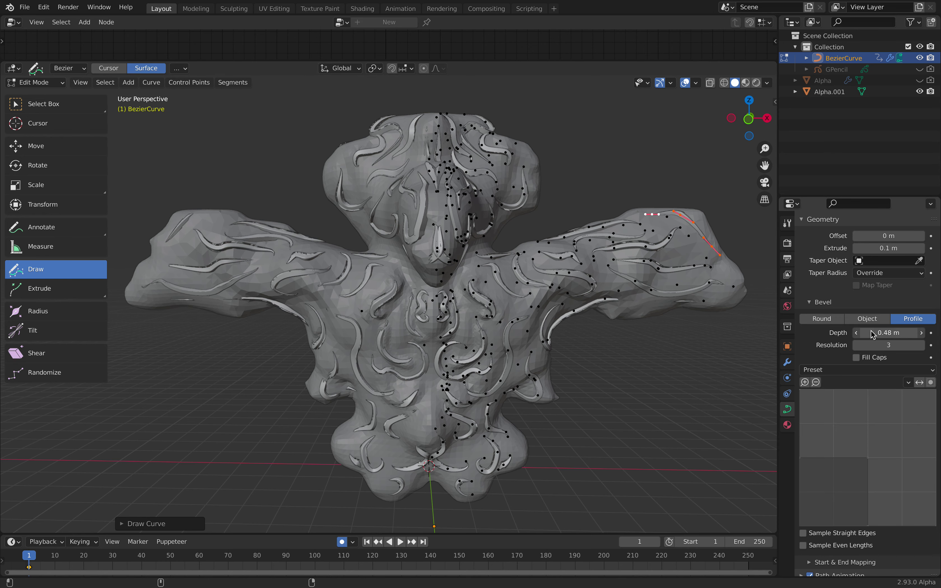
pyautogui.scroll(-2, 871, 334)
pyautogui.scroll(2, 861, 336)
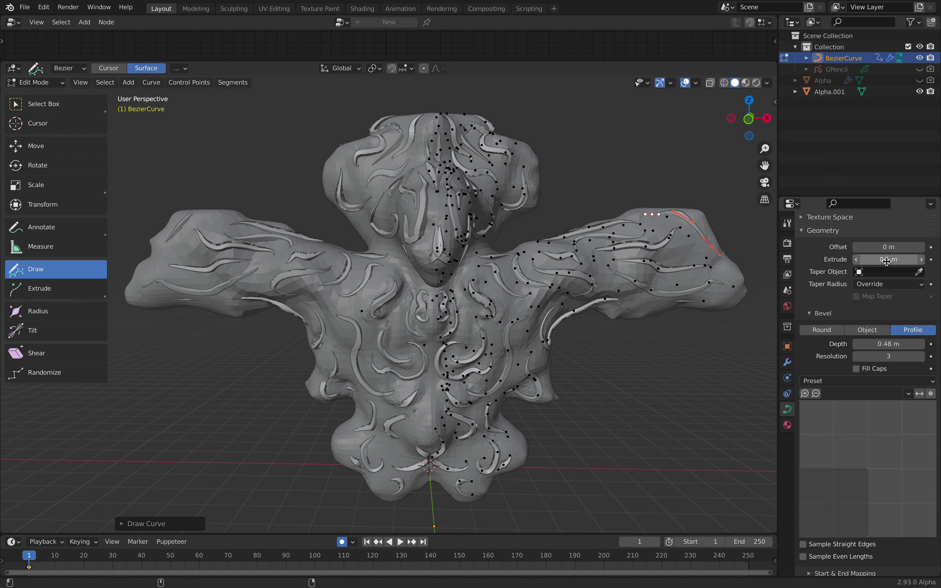
pyautogui.moveTo(889, 259)
pyautogui.mouseDown()
pyautogui.moveTo(916, 260)
pyautogui.moveTo(875, 261)
pyautogui.mouseUp()
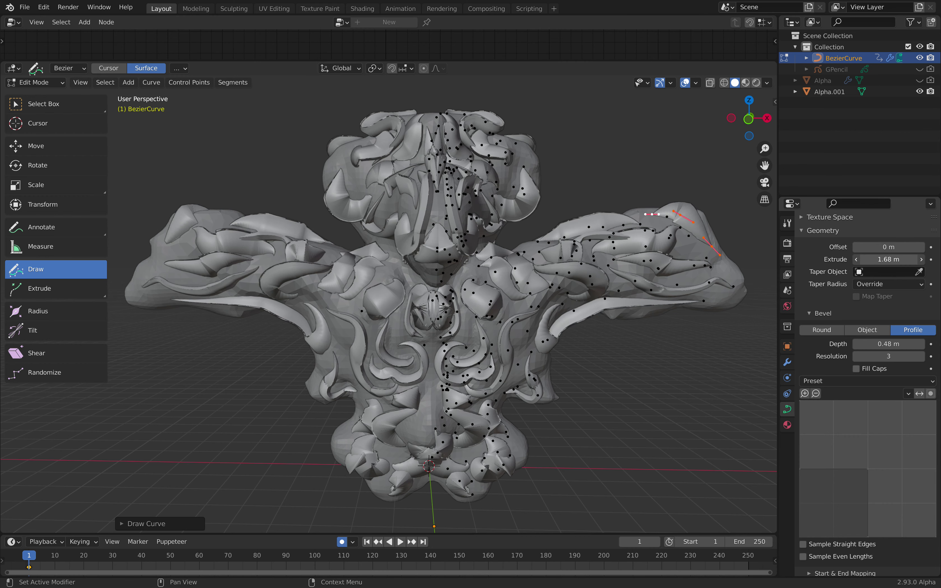